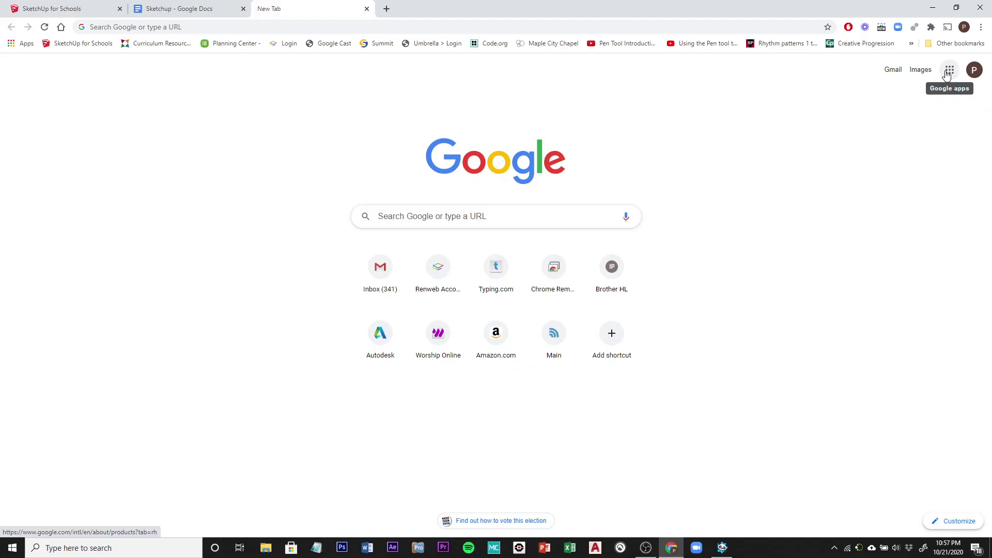
Step: Browse the Google apps list down to the SketchUp entry and close the list
click(948, 71)
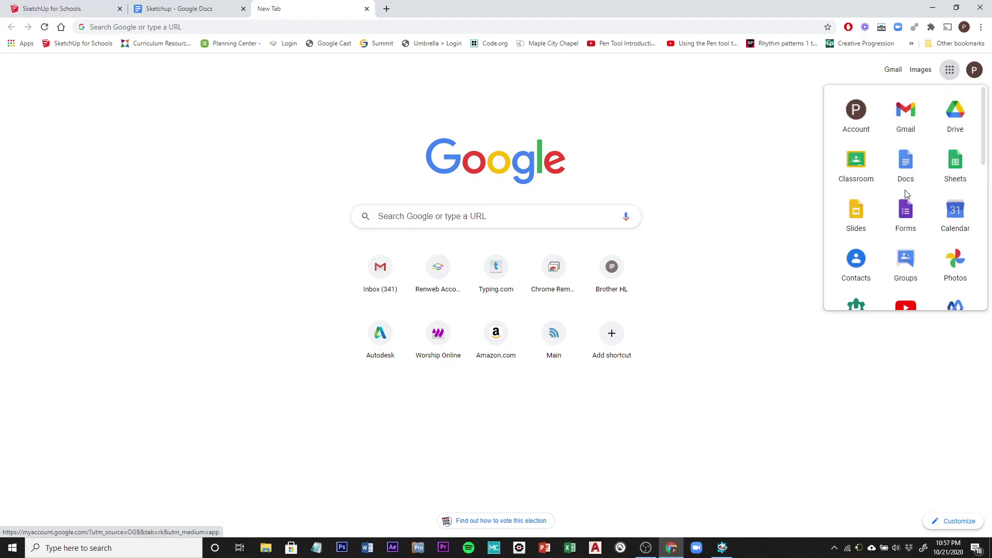
scroll(906, 194, down, 5)
scroll(905, 195, down, 5)
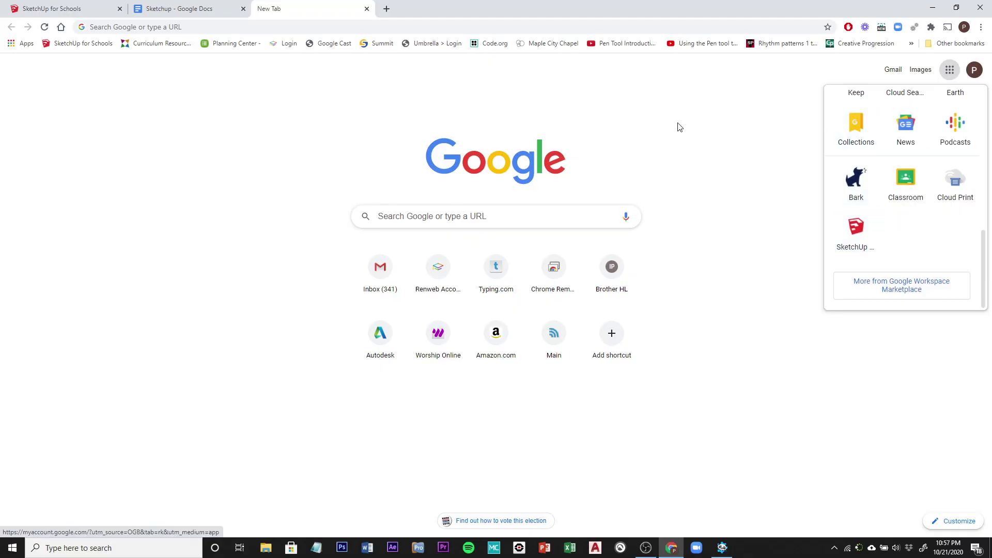
click(650, 116)
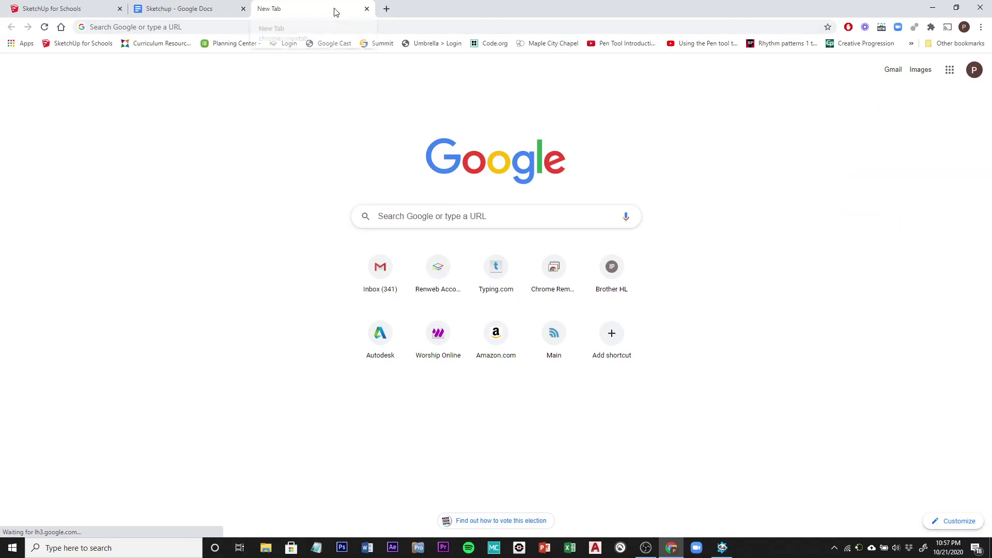
click(387, 9)
click(890, 71)
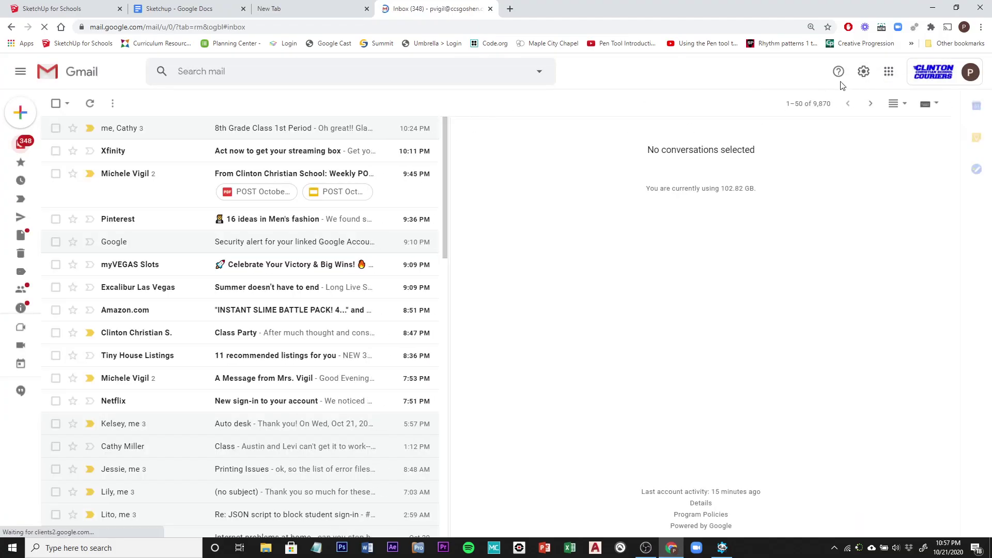
click(491, 10)
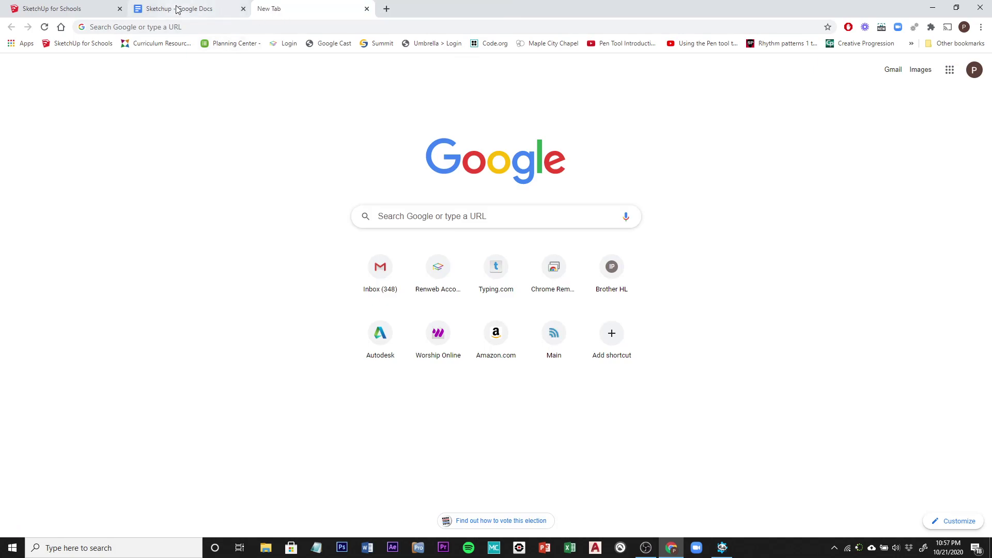
Step: Locate SketchUp in the Google apps list again and close the blank browser tab
click(948, 71)
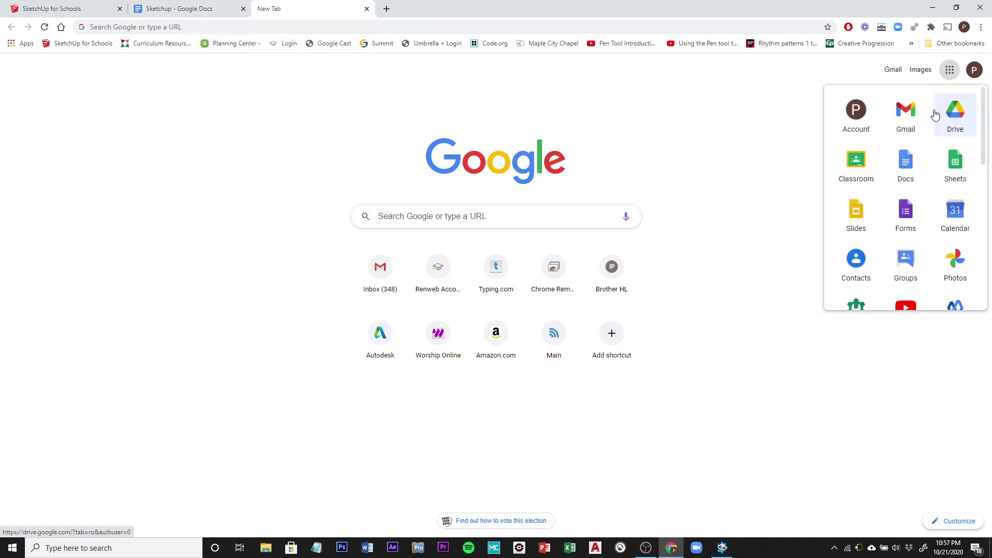
scroll(904, 269, down, 10)
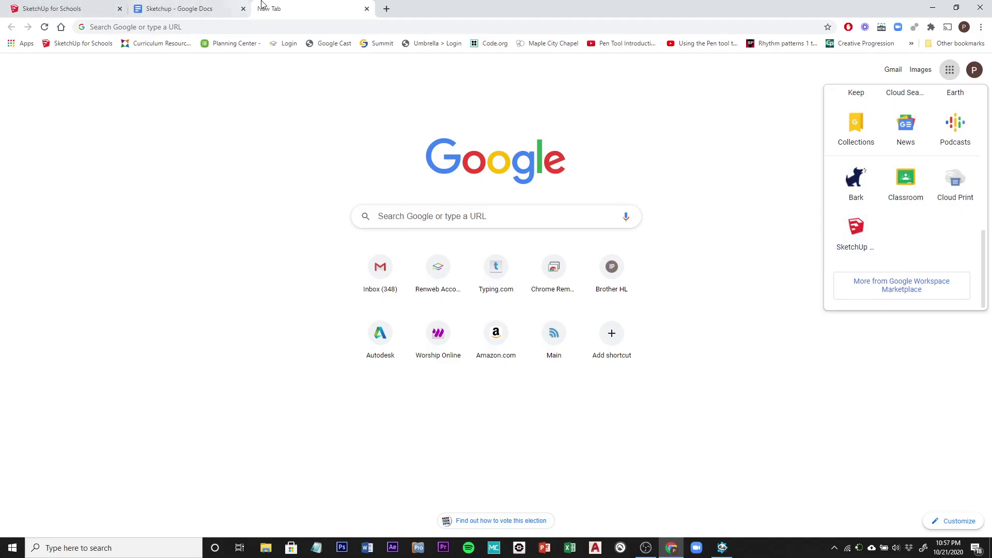
click(366, 9)
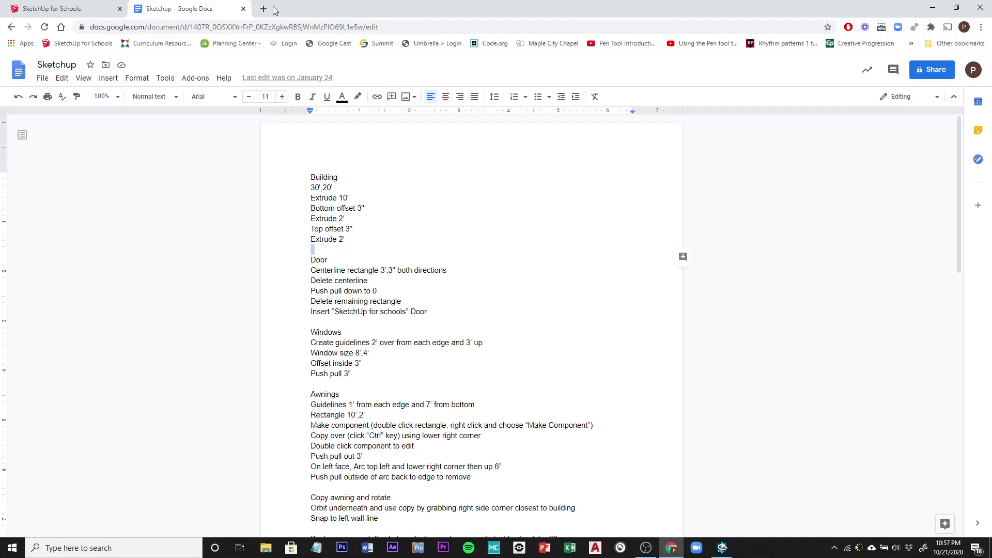
Step: Switch to SketchUp for Schools, go to its home page and open the recent file Icecream shop 2020
click(66, 12)
click(9, 61)
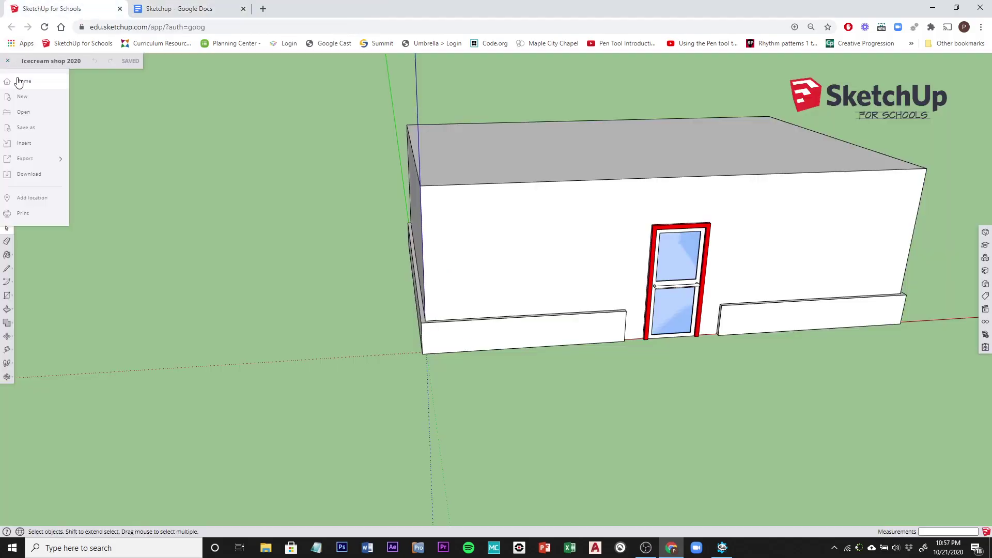
click(21, 81)
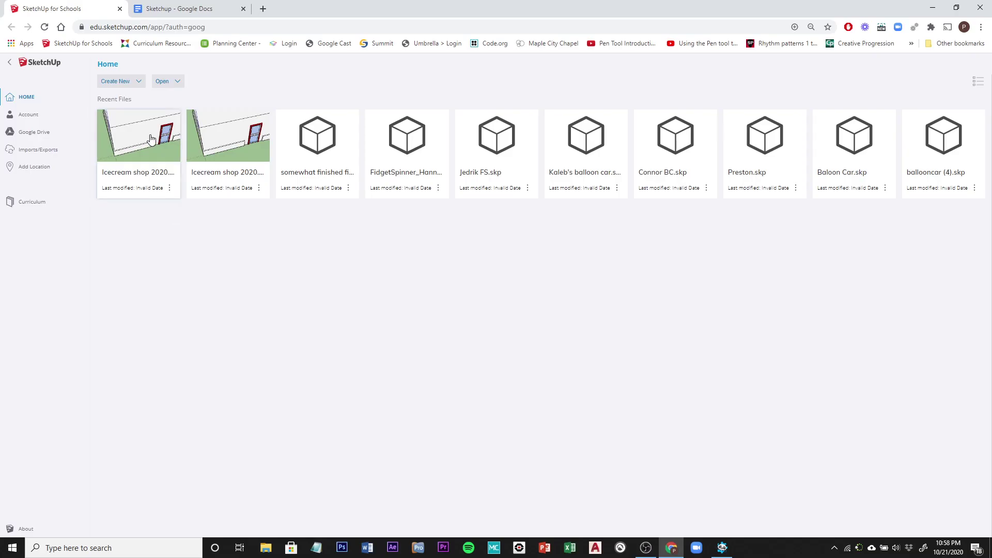
click(170, 188)
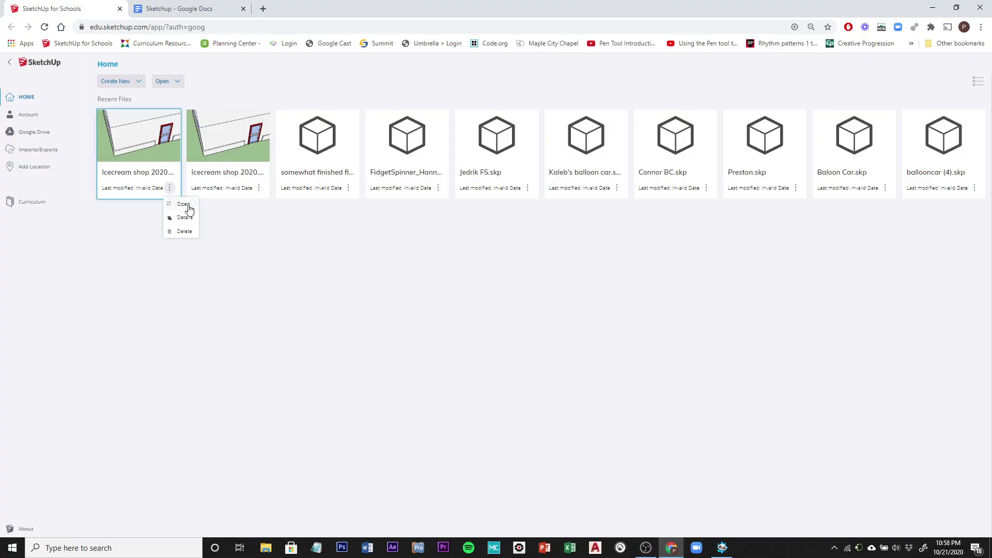
click(184, 205)
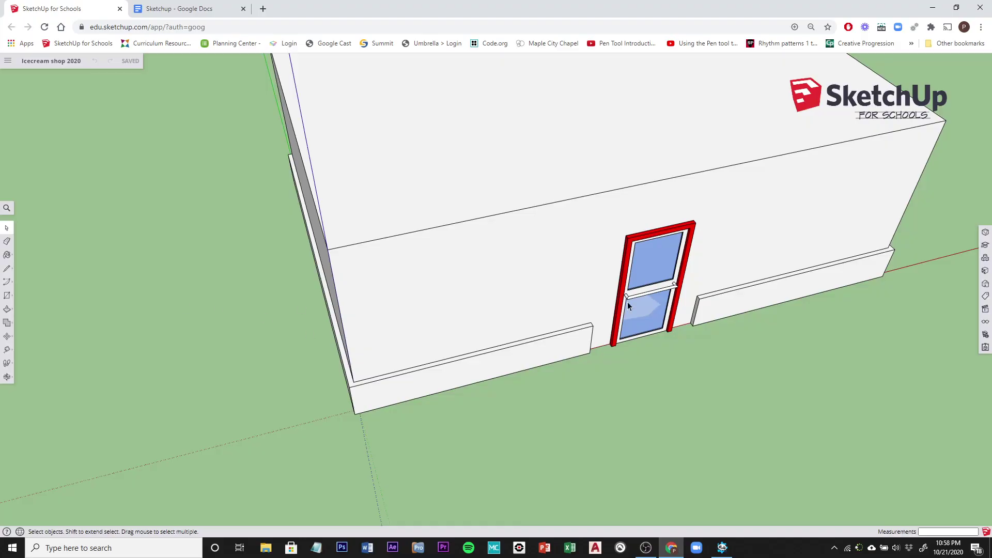
Step: Bring the building's front wall into view and activate the Tape Measure tool
key(o)
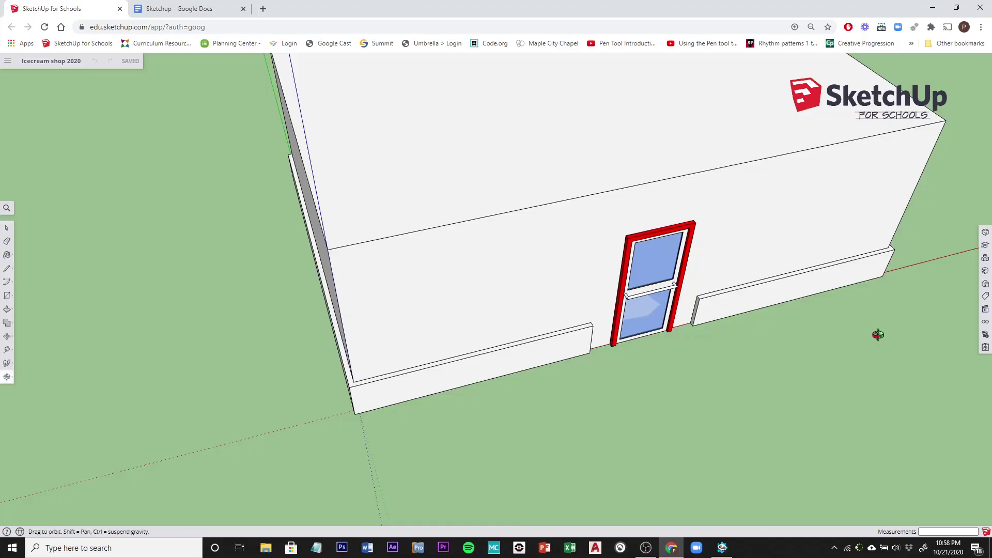
drag(879, 334, 823, 251)
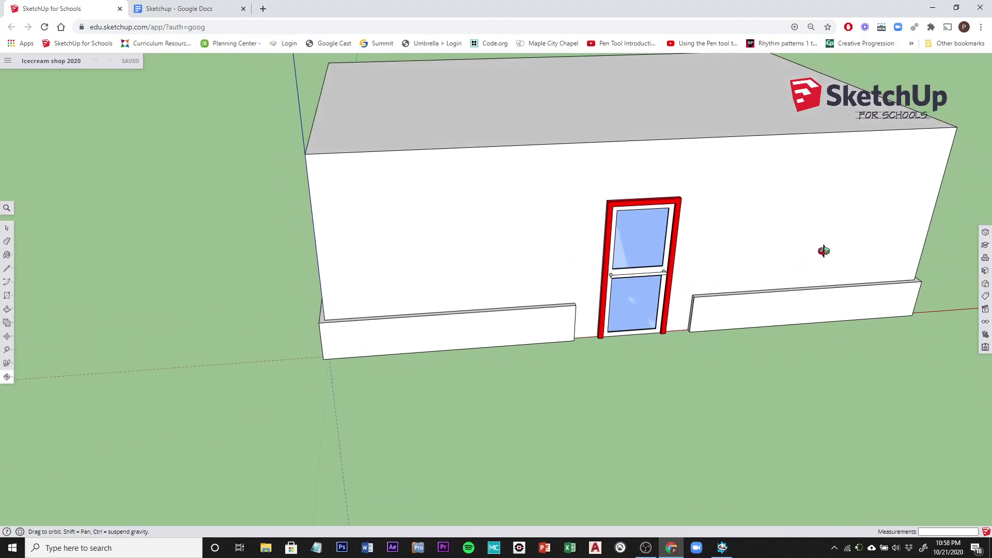
key(space)
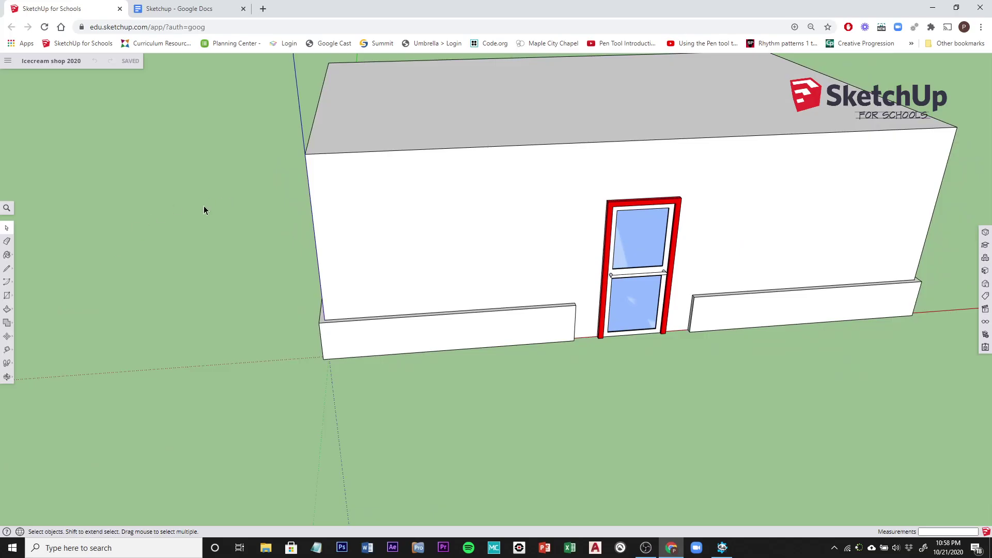
click(8, 351)
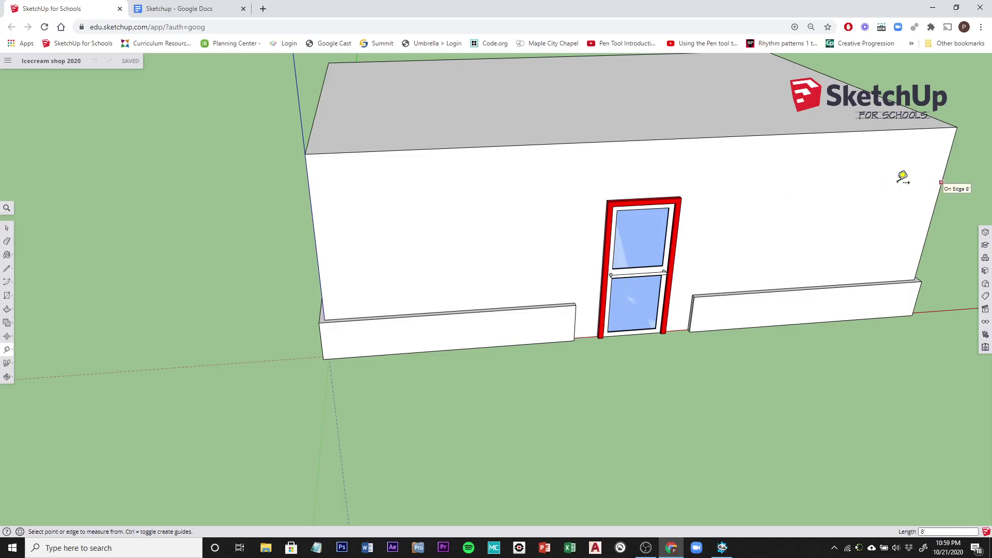
Step: Read the Windows and Awnings instructions in the Sketchup Google Docs document and return to the SketchUp model
click(189, 11)
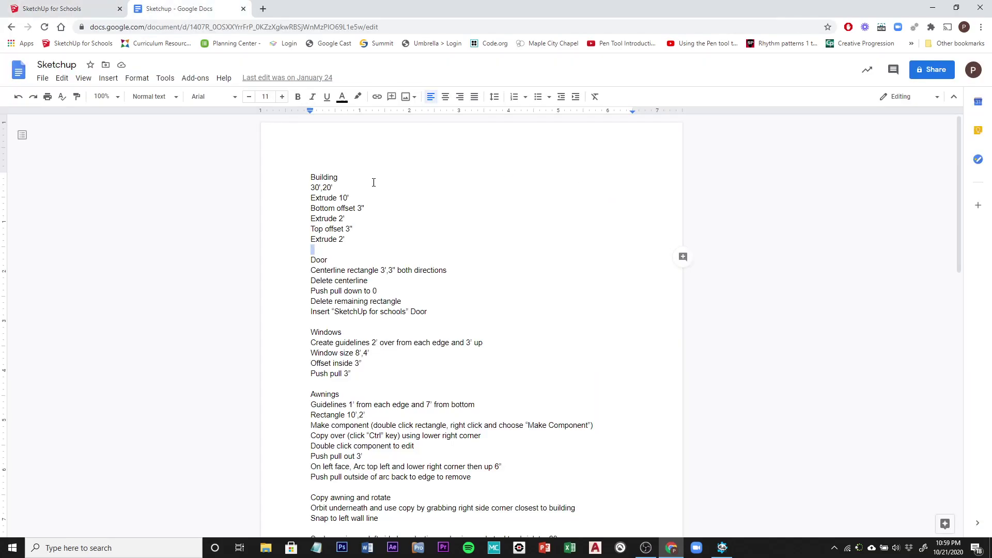
scroll(423, 299, down, 3)
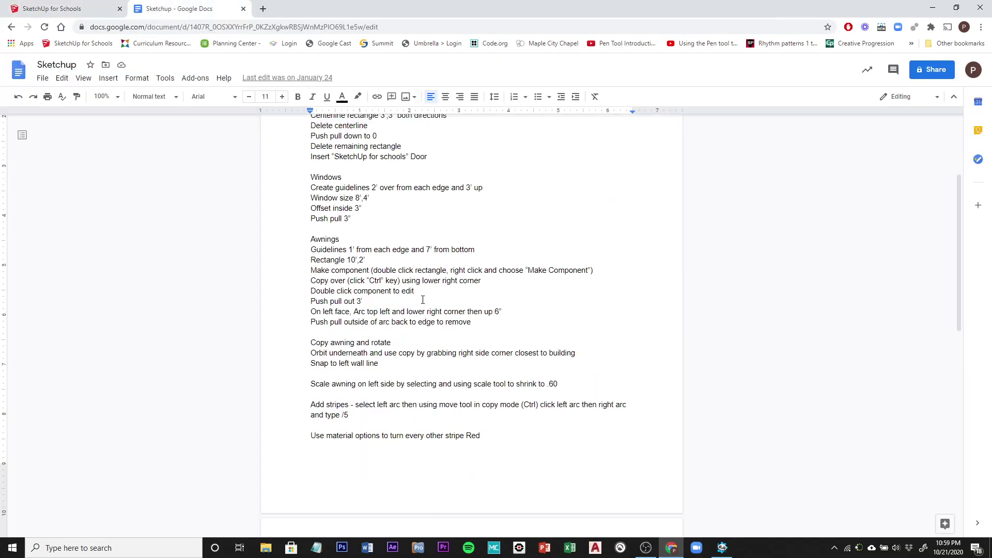
scroll(422, 300, up, 2)
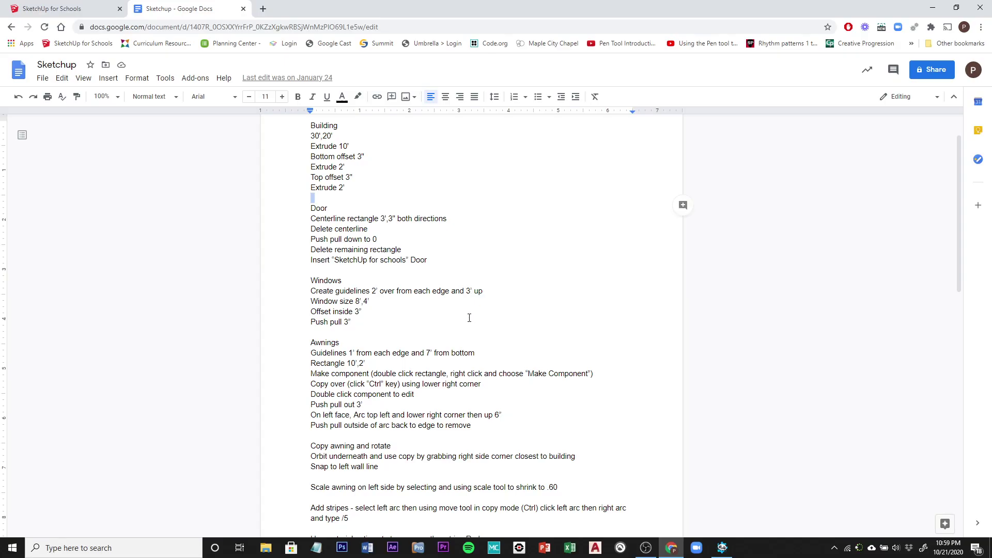
click(76, 9)
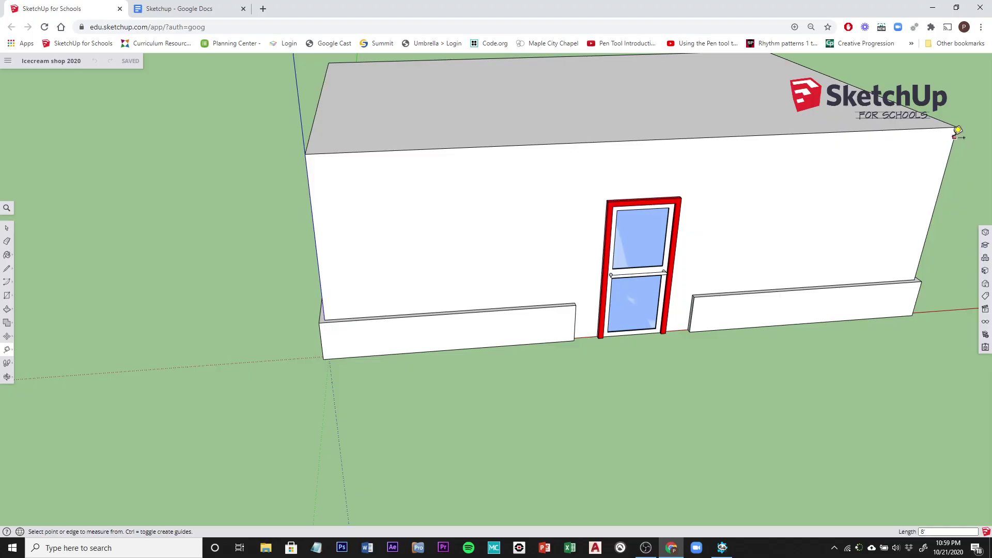
Step: Place vertical guidelines 2' in from the right and left edges of the front wall
click(937, 198)
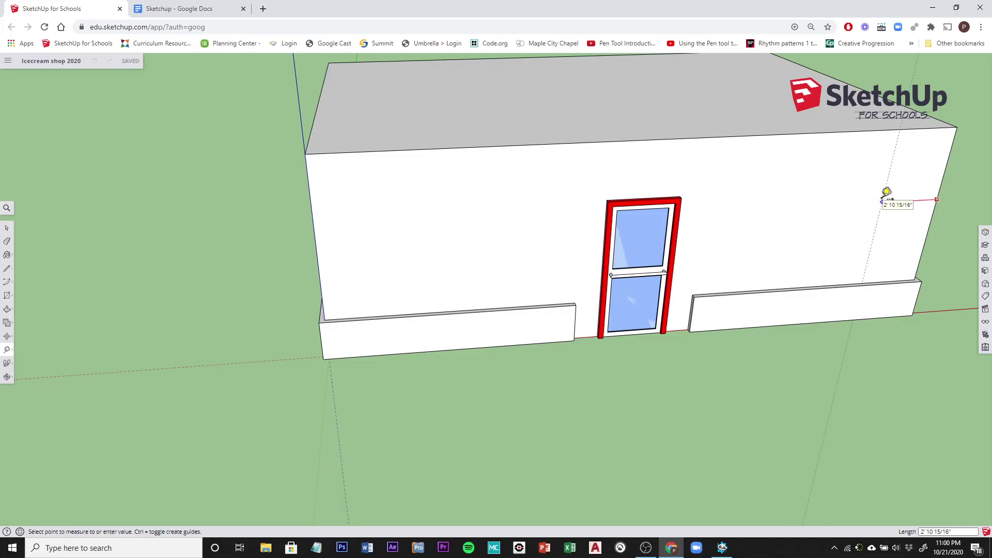
text(2)
key(Return)
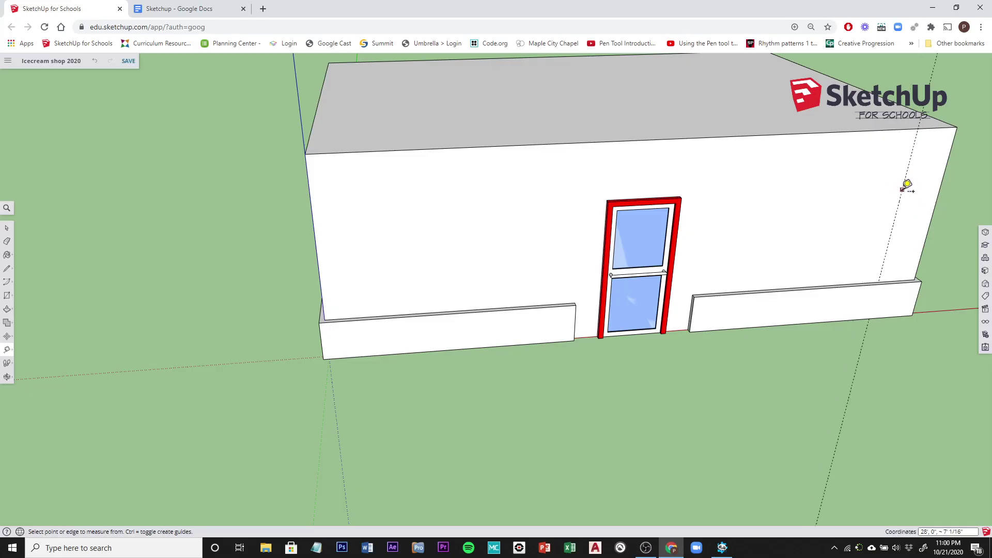
click(311, 204)
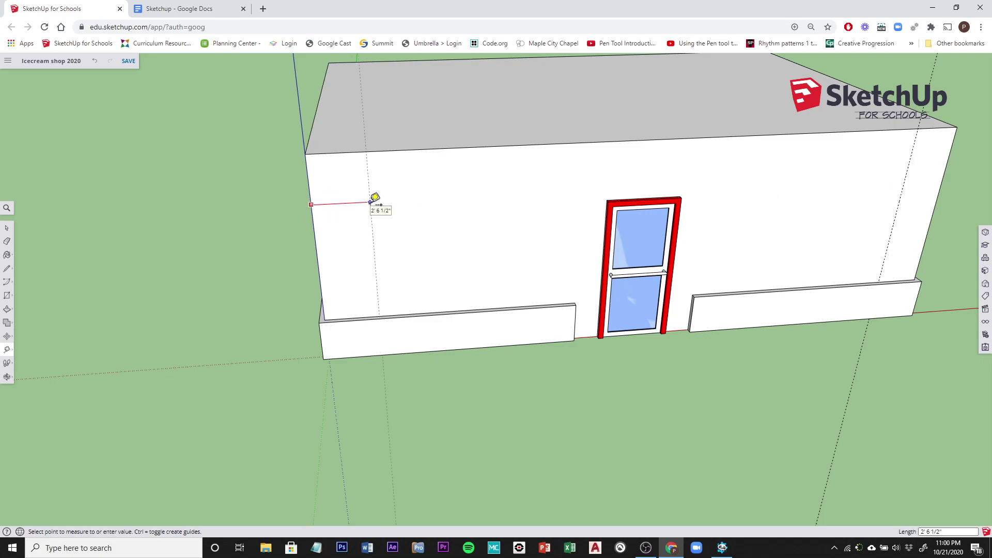
text(2)
key(Return)
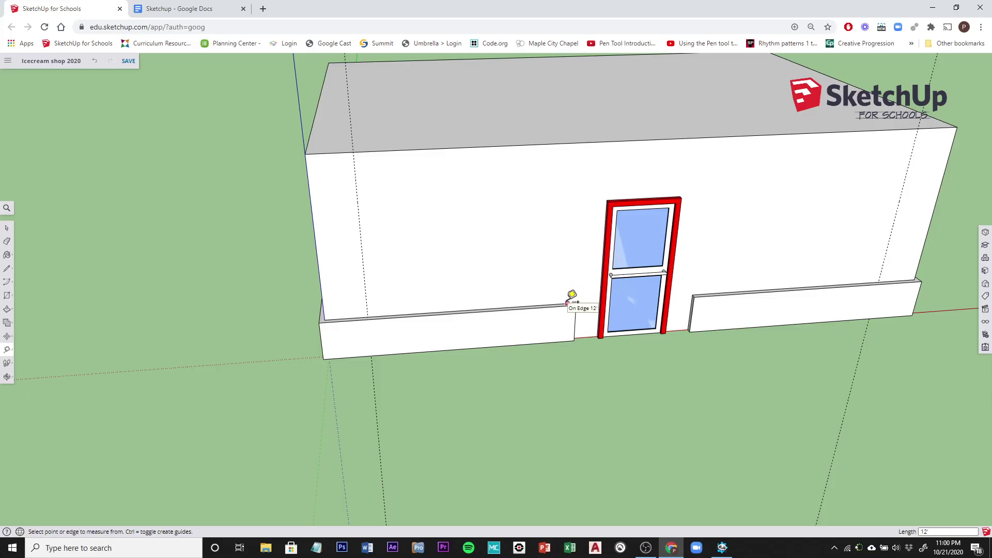
Step: Place a horizontal guideline 3' up from the bottom edge of the low wall left of the door
scroll(571, 295, up, 4)
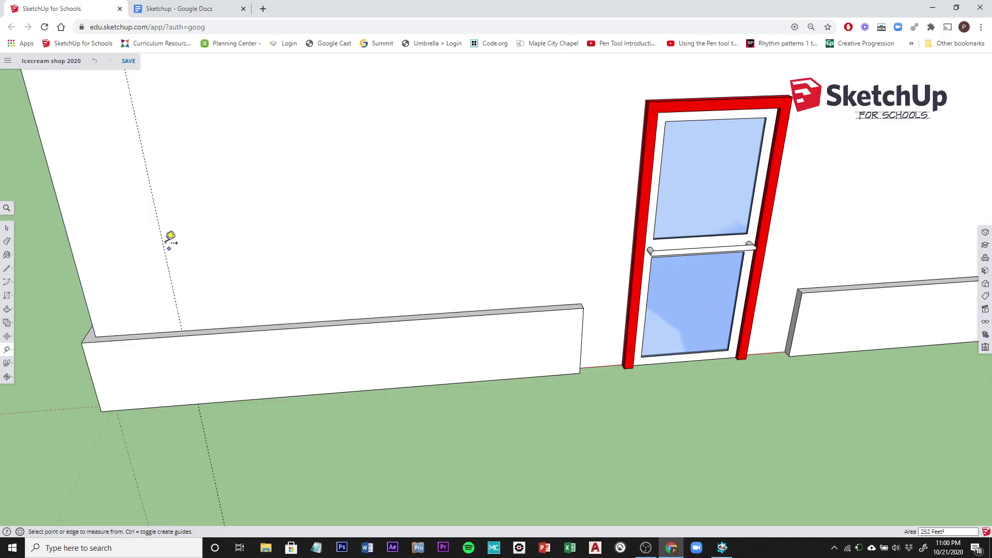
click(286, 396)
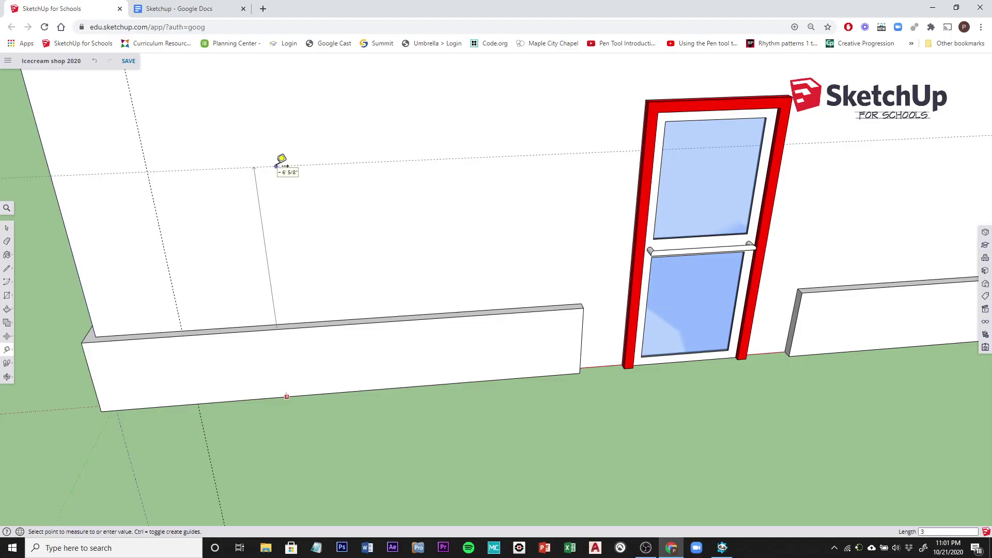
click(277, 165)
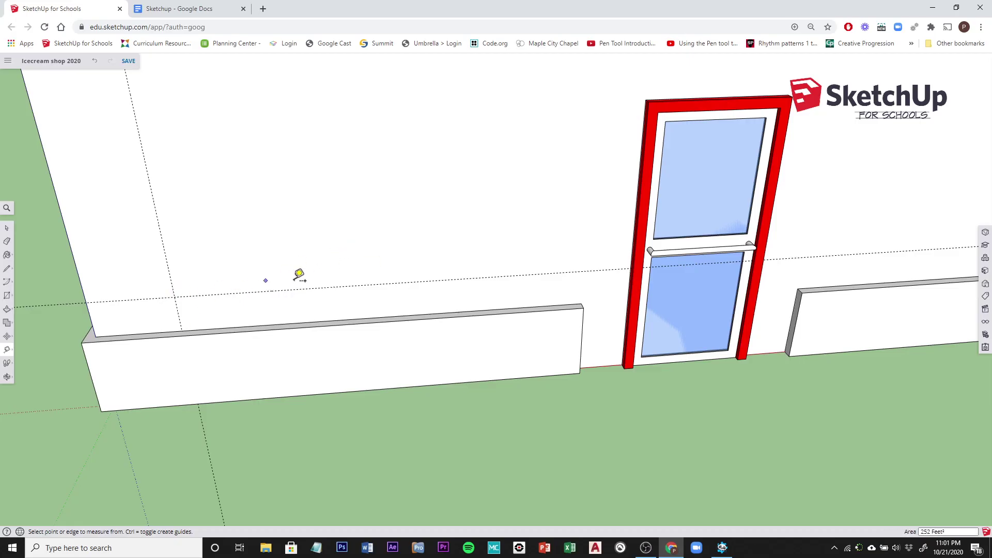
Step: Examine from several angles how the horizontal guideline lies relative to the front wall and the low wall
middle_drag(307, 278, 70, 245)
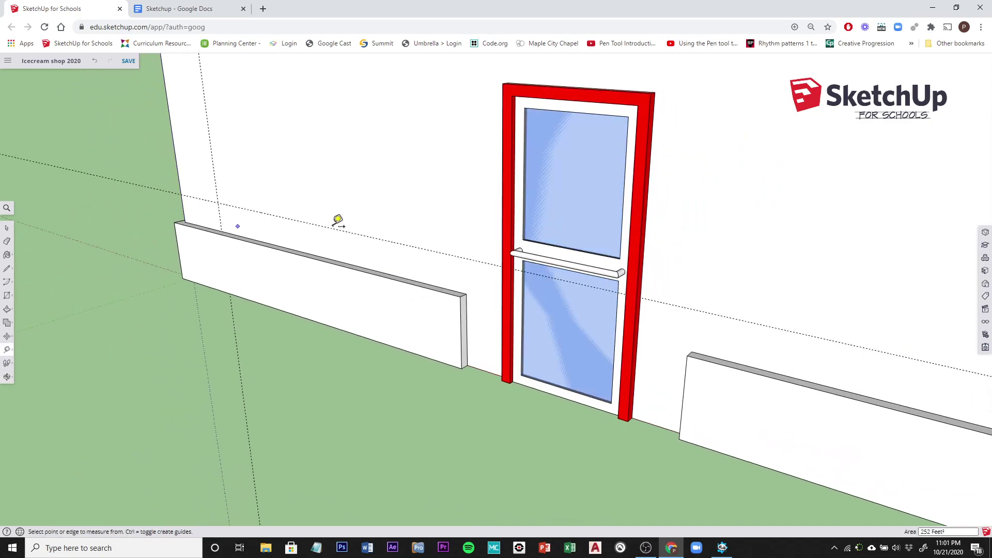
middle_drag(336, 219, 166, 277)
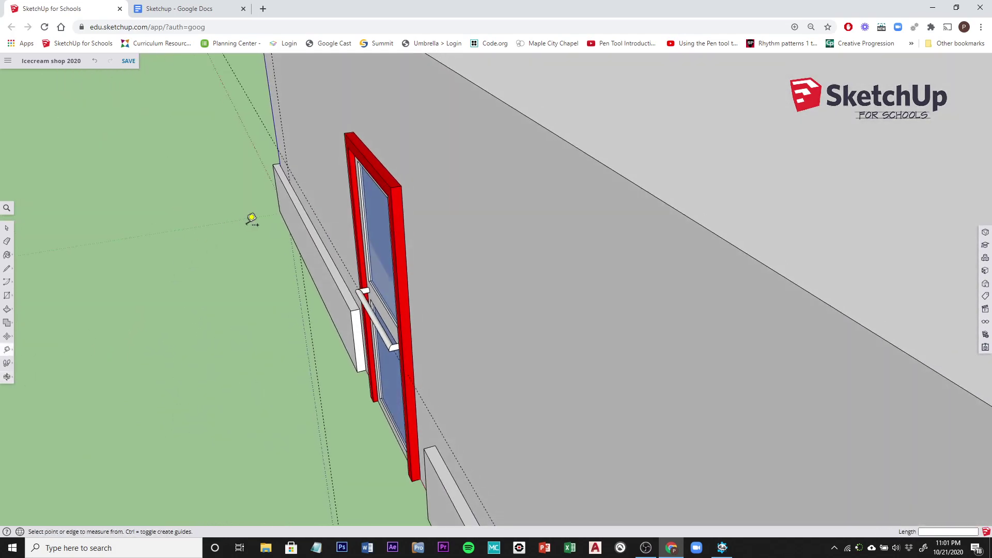
scroll(308, 204, up, 5)
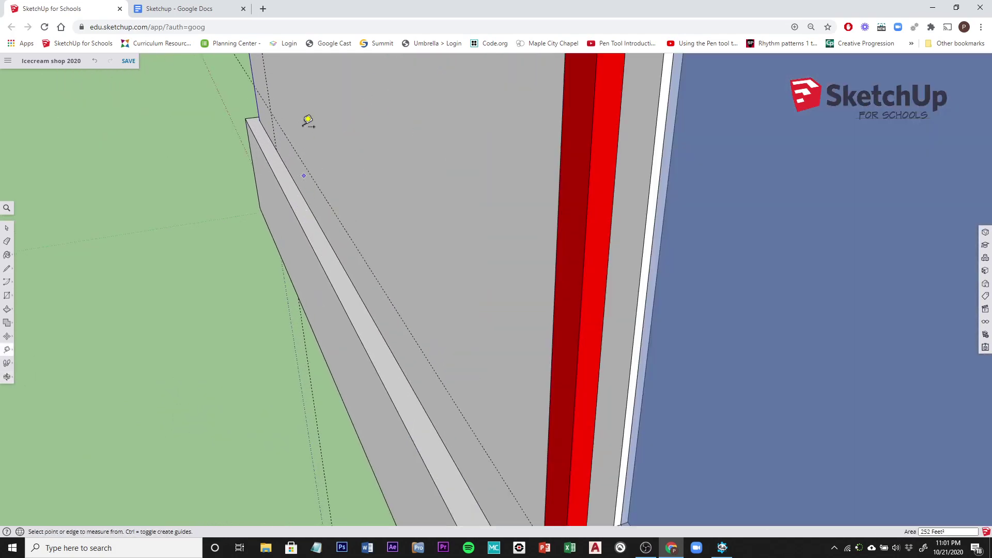
middle_drag(301, 122, 279, 200)
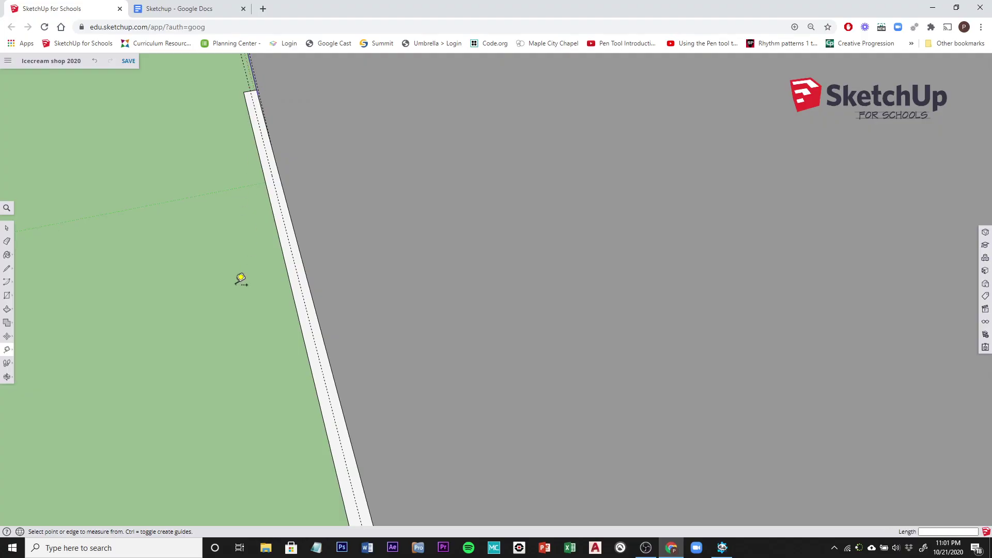
middle_drag(234, 311, 529, 281)
scroll(529, 281, down, 10)
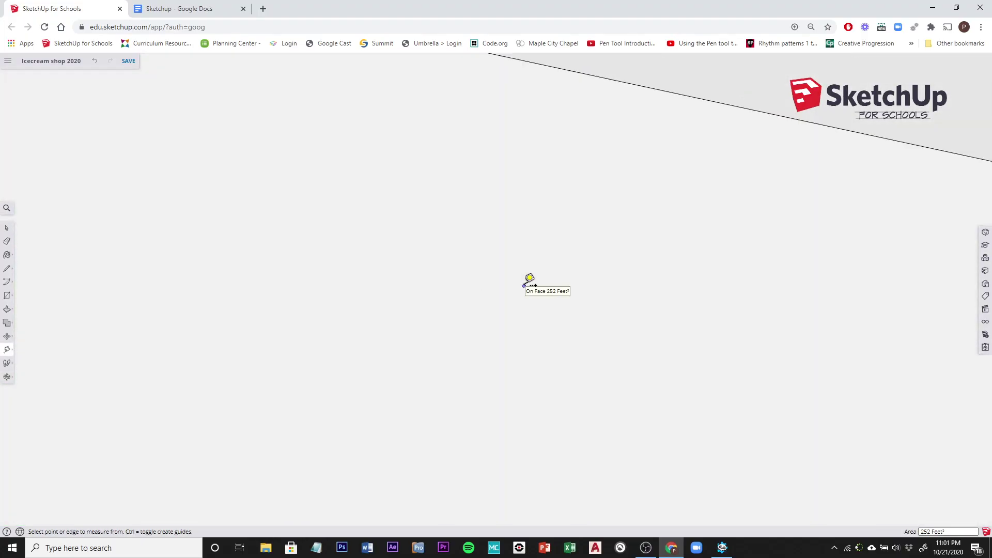
scroll(528, 281, down, 3)
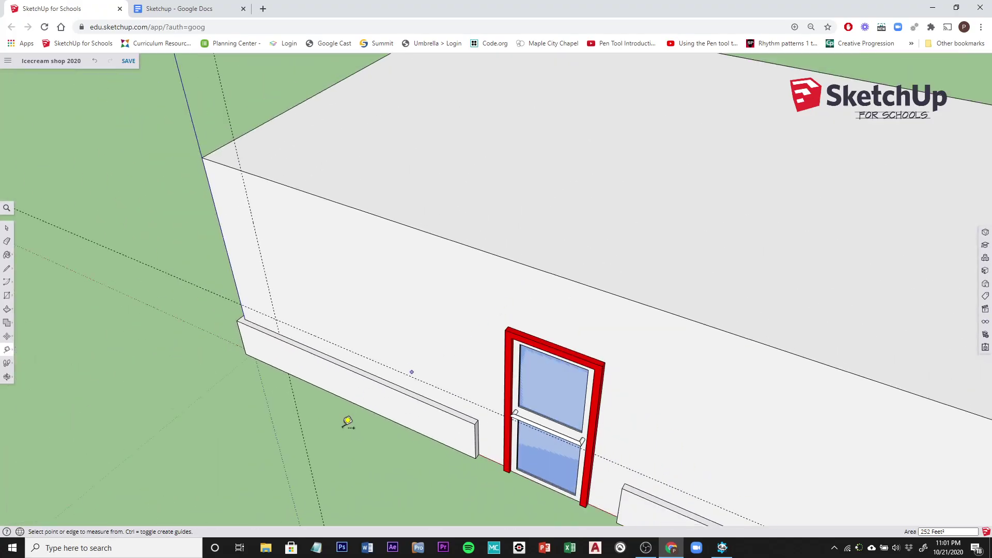
middle_drag(351, 436, 571, 285)
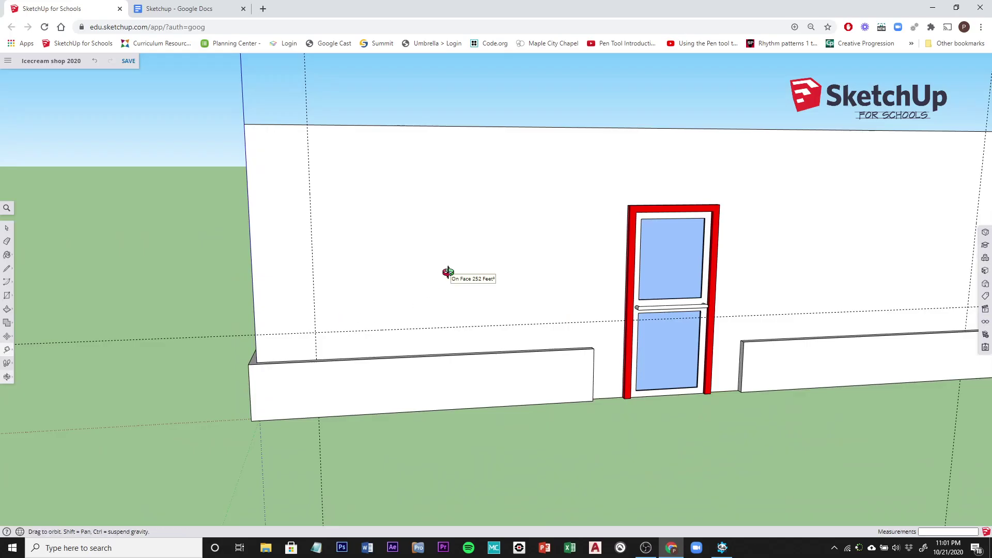
middle_drag(442, 274, 277, 314)
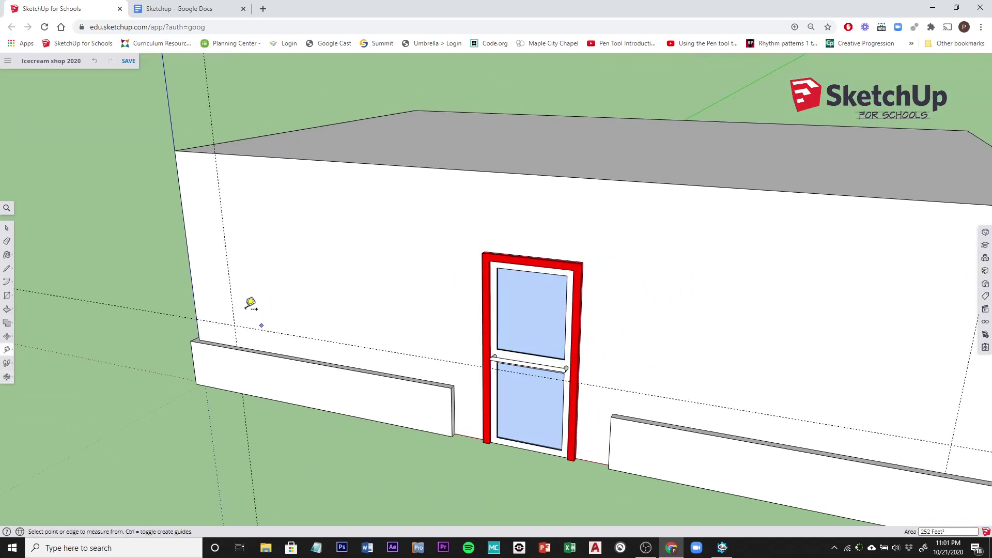
Step: Replace the horizontal guideline with one 3' up from the front wall's bottom edge, measured between the low wall and the door
click(95, 63)
click(95, 63)
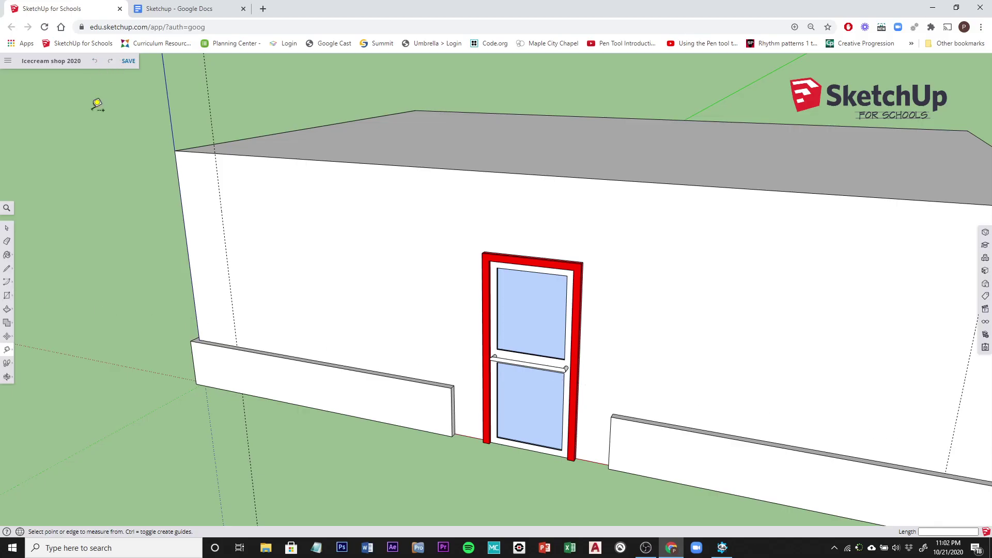
click(198, 339)
click(469, 436)
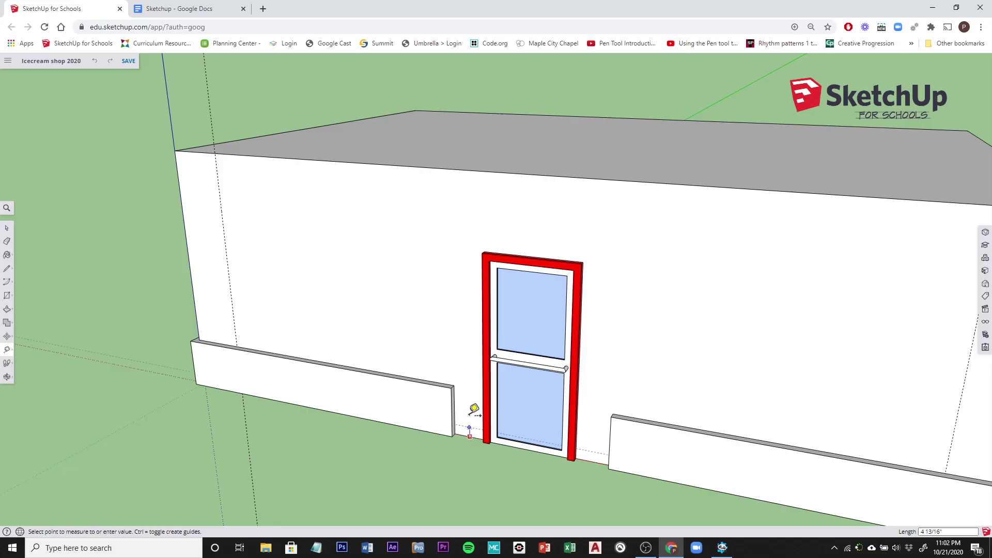
click(476, 332)
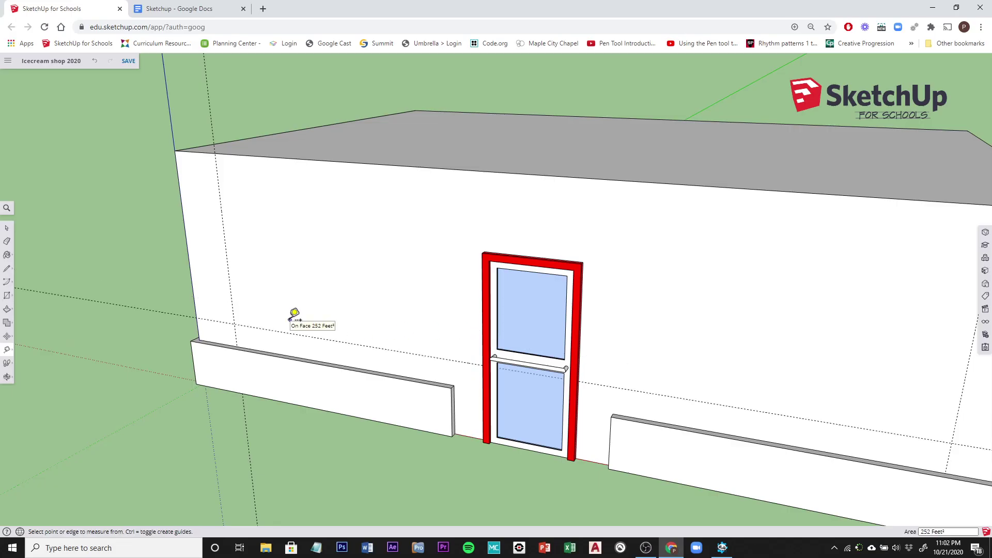
Step: Check the window size in the Google Docs instructions and draw an 8',4' rectangle from the guideline intersection left of the door
middle_drag(295, 312, 242, 295)
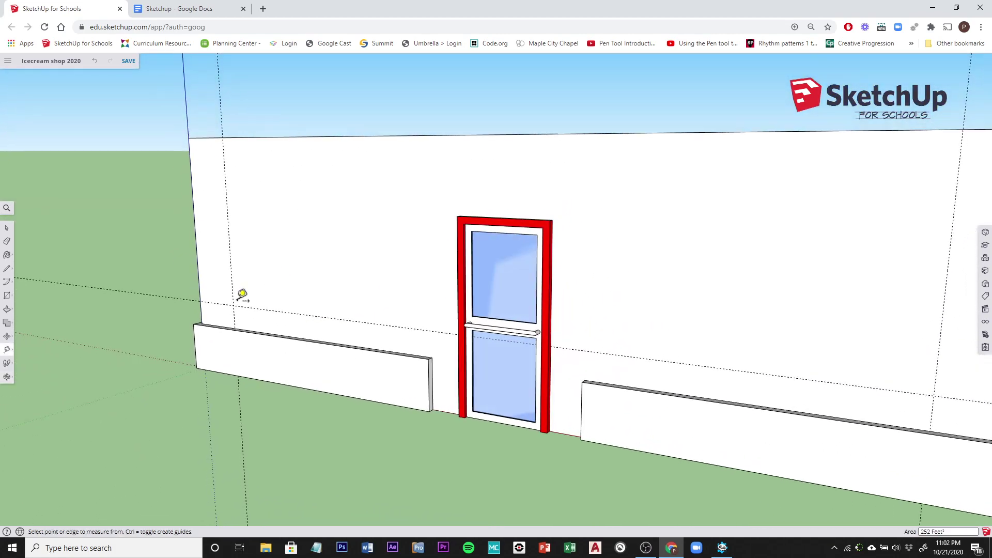
scroll(835, 303, down, 3)
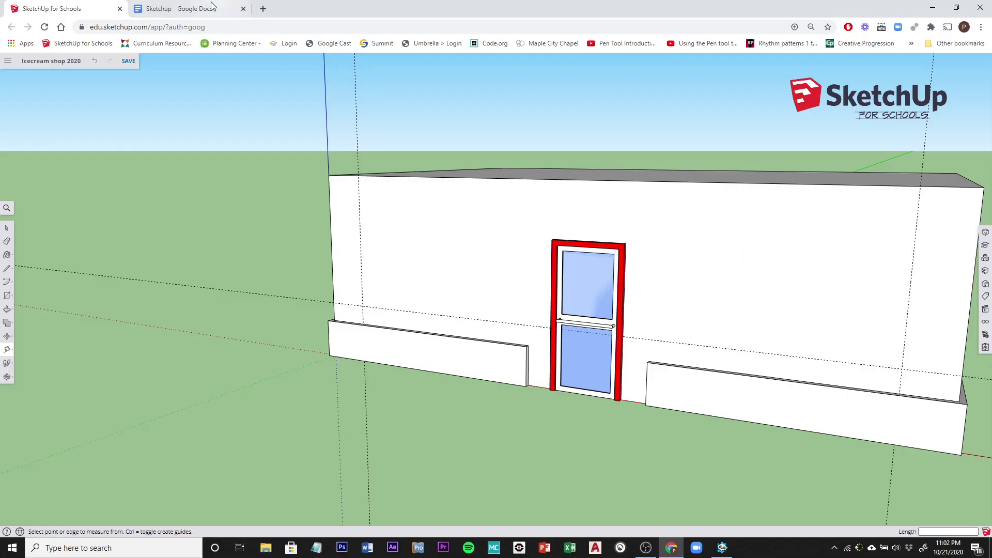
click(192, 9)
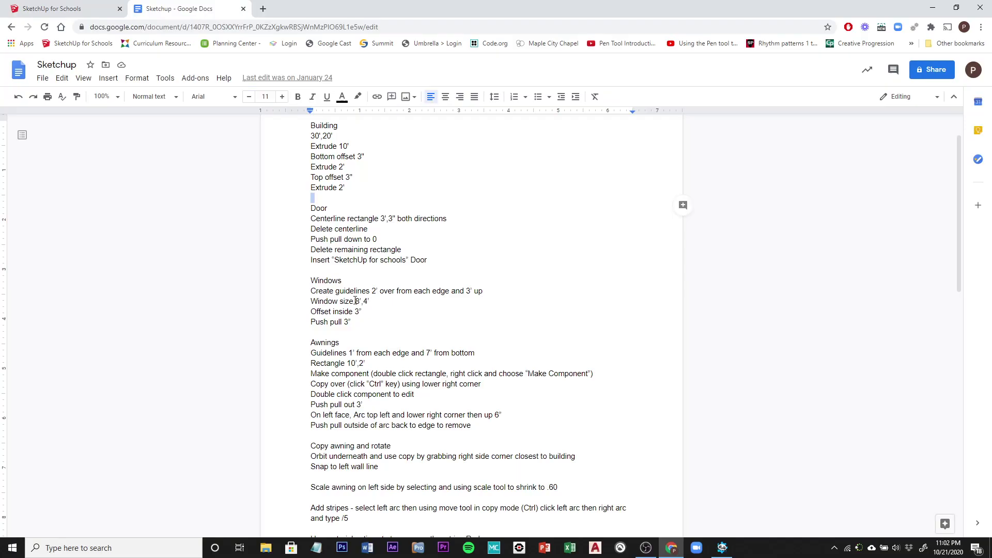
click(72, 9)
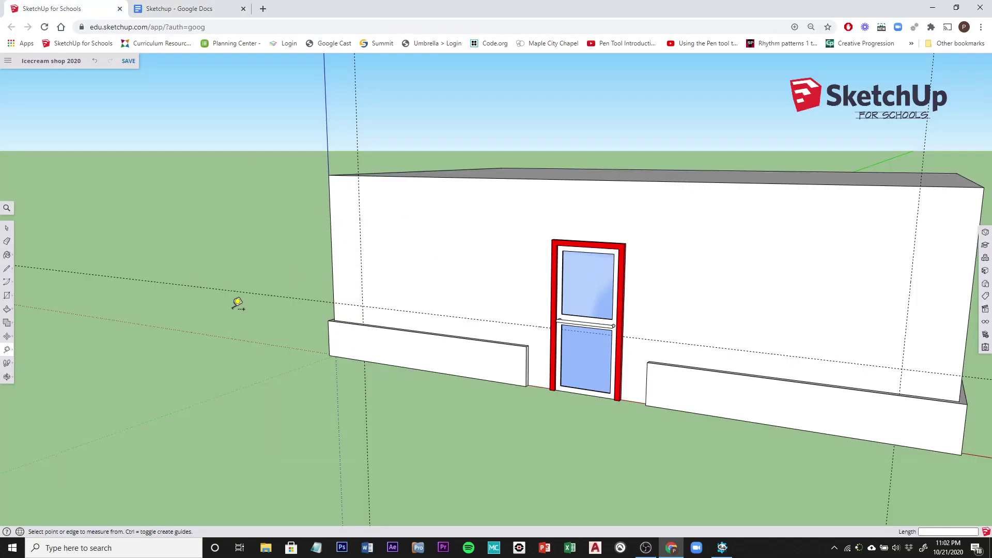
click(8, 297)
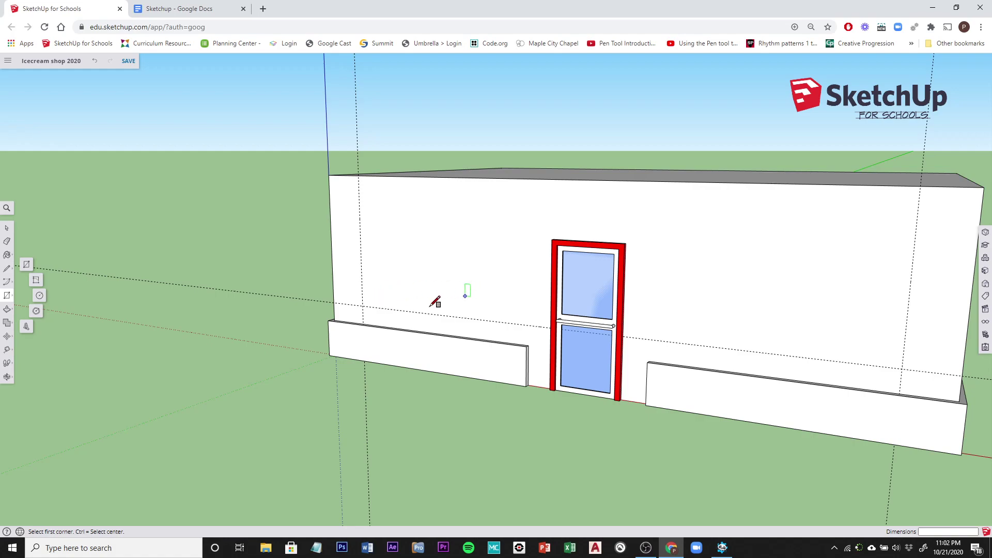
click(363, 305)
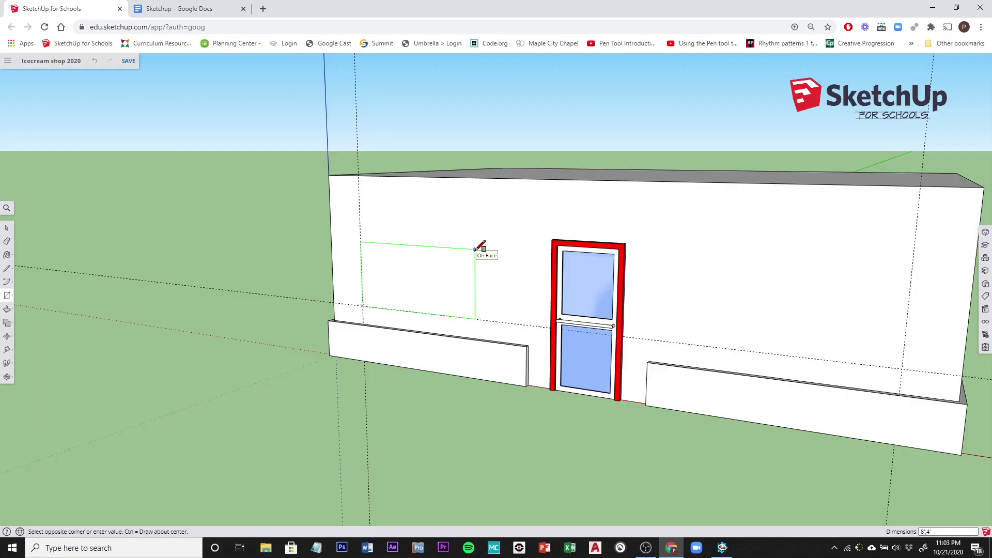
click(475, 249)
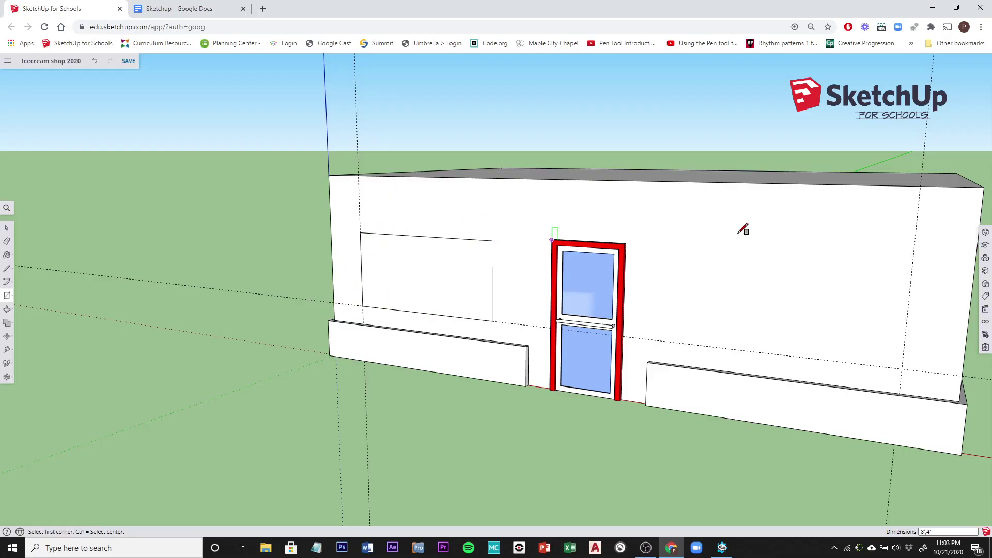
Step: Draw an 8',4' window rectangle right of the door, starting at the right-hand guideline intersection
click(901, 368)
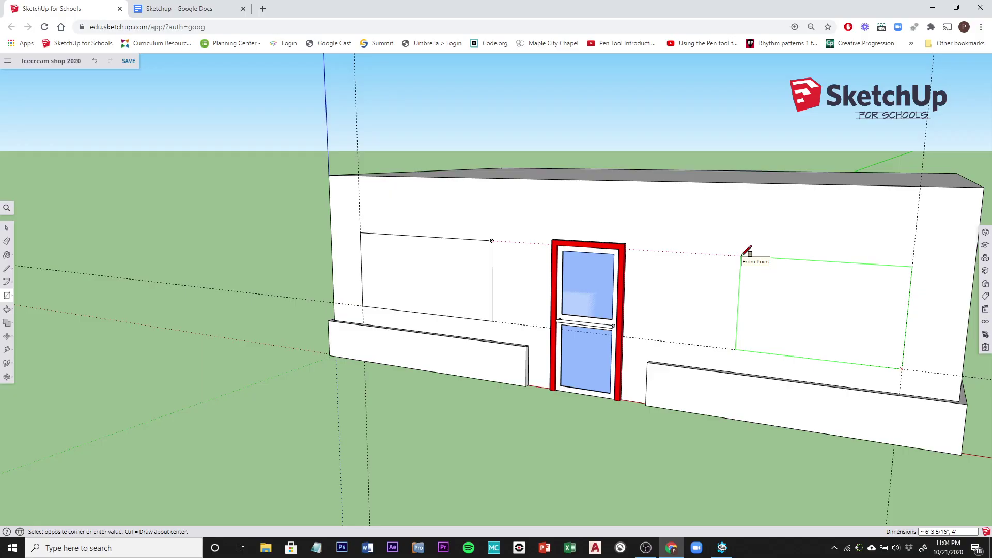
text(8',)
key(Return)
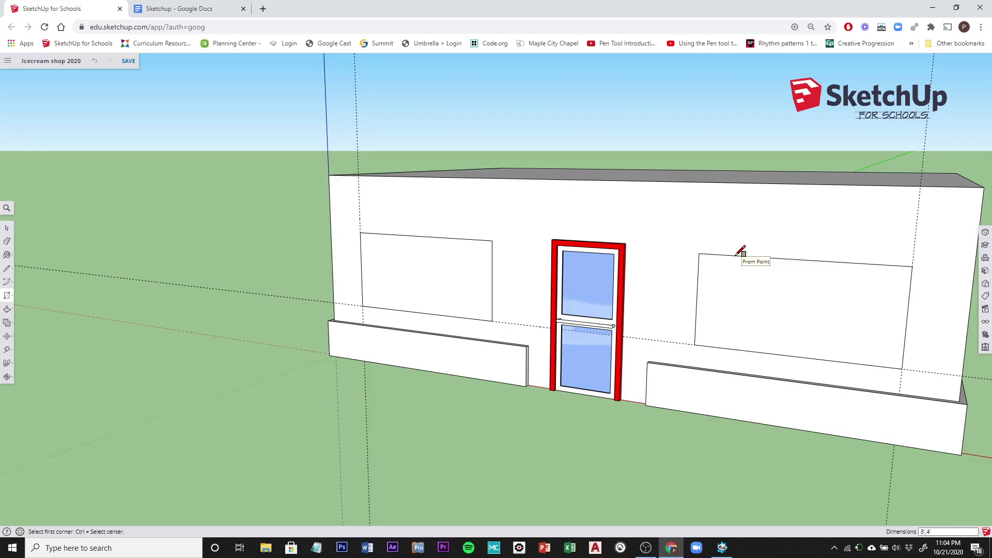
Step: Erase the two vertical guidelines and the horizontal guideline on the front wall
mouse_move(499, 254)
middle_down()
mouse_move(518, 261)
mouse_move(731, 212)
mouse_move(720, 230)
mouse_move(478, 281)
mouse_move(467, 268)
mouse_move(741, 260)
mouse_move(513, 294)
mouse_move(553, 243)
mouse_move(514, 250)
mouse_move(499, 291)
mouse_move(465, 299)
mouse_move(443, 288)
mouse_move(452, 258)
mouse_move(506, 263)
middle_up()
key(r)
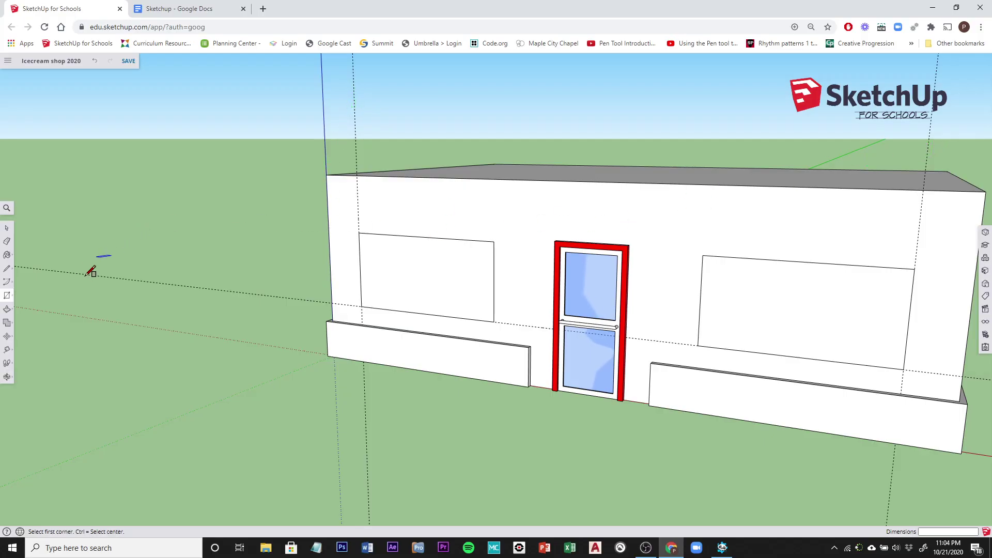
click(8, 242)
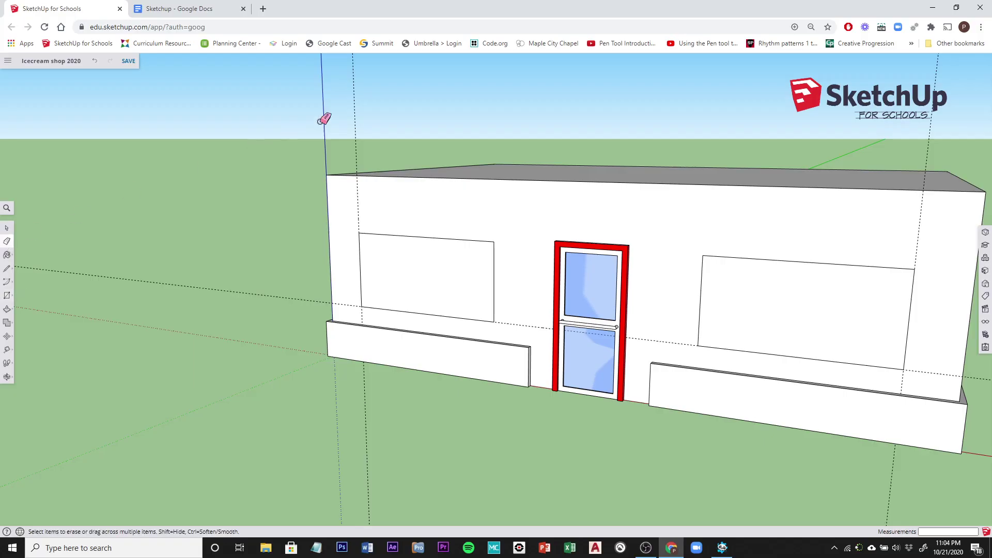
click(354, 81)
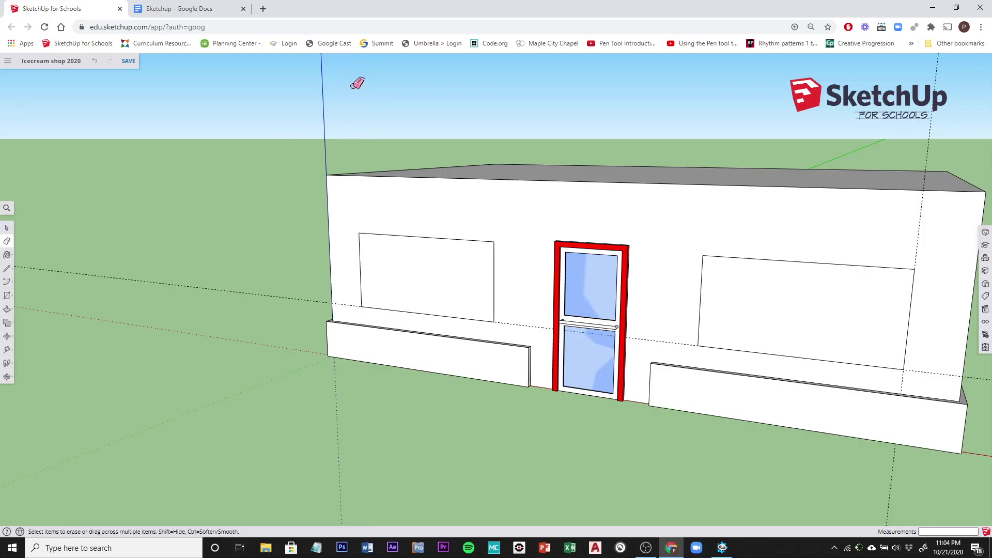
click(270, 294)
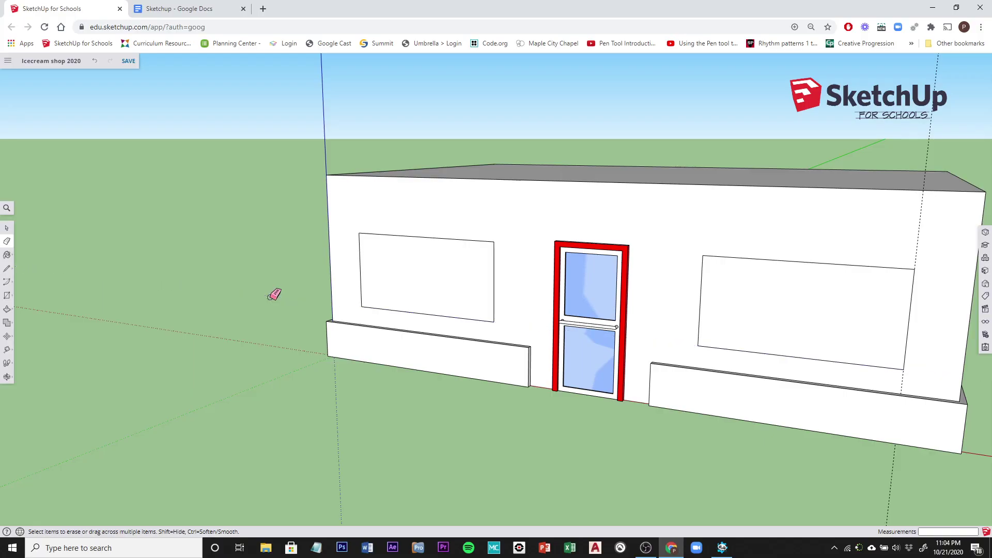
click(928, 145)
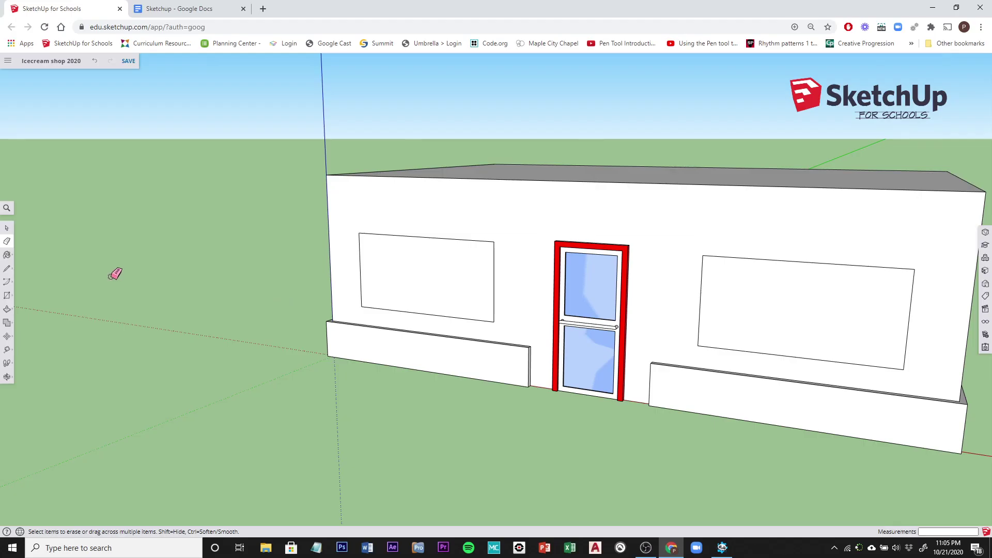
Step: Check the offset distance in the Google Docs instructions and offset the window rectangle left of the door 3" inward
click(7, 310)
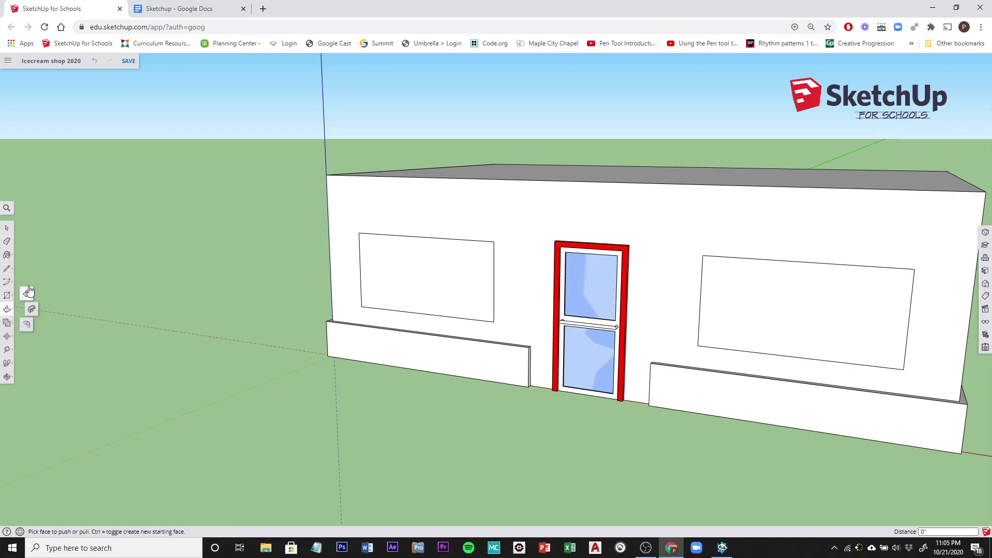
click(26, 326)
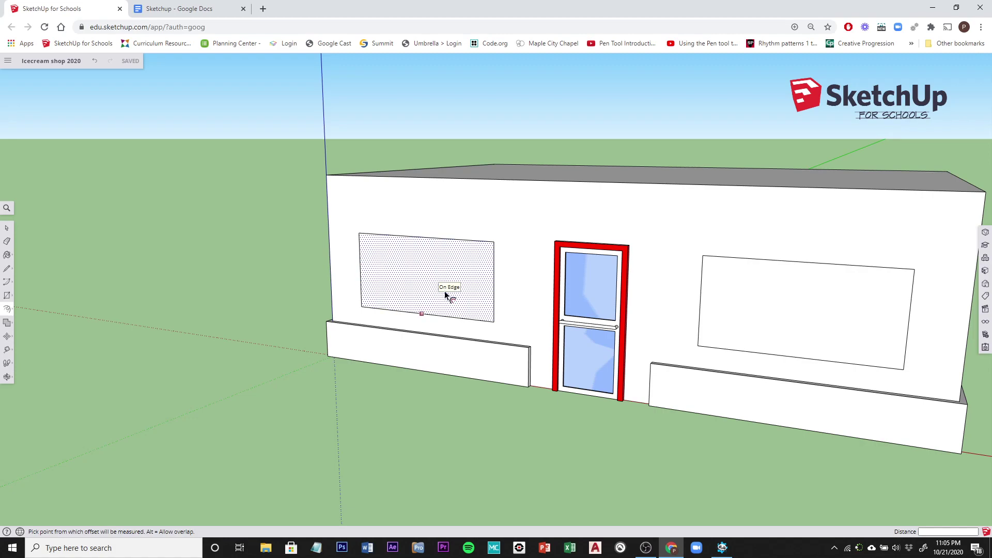
click(413, 279)
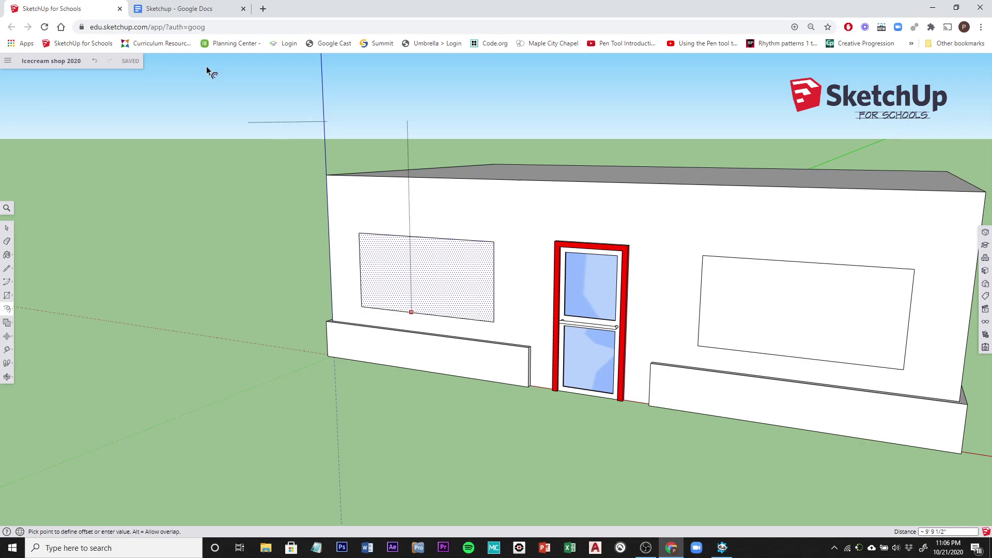
click(180, 9)
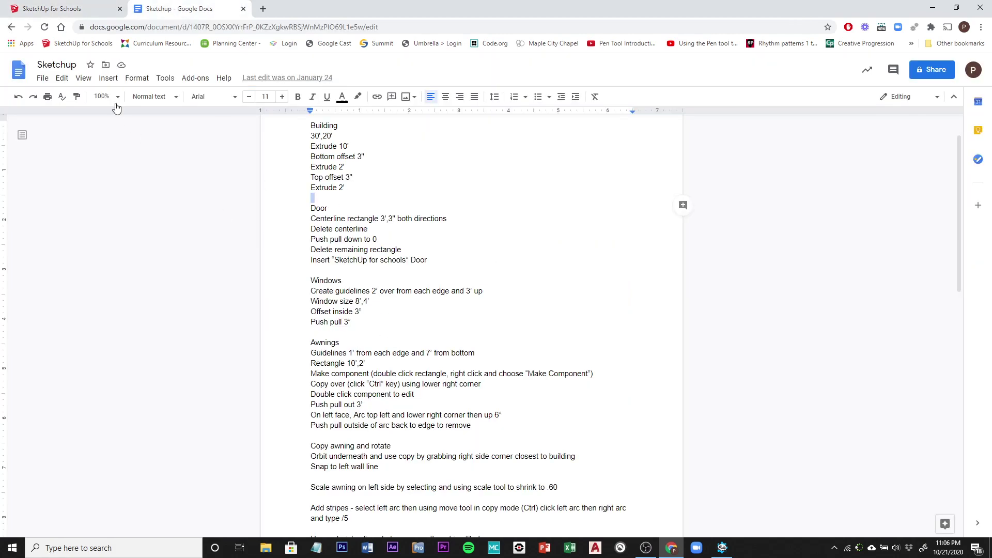
click(63, 9)
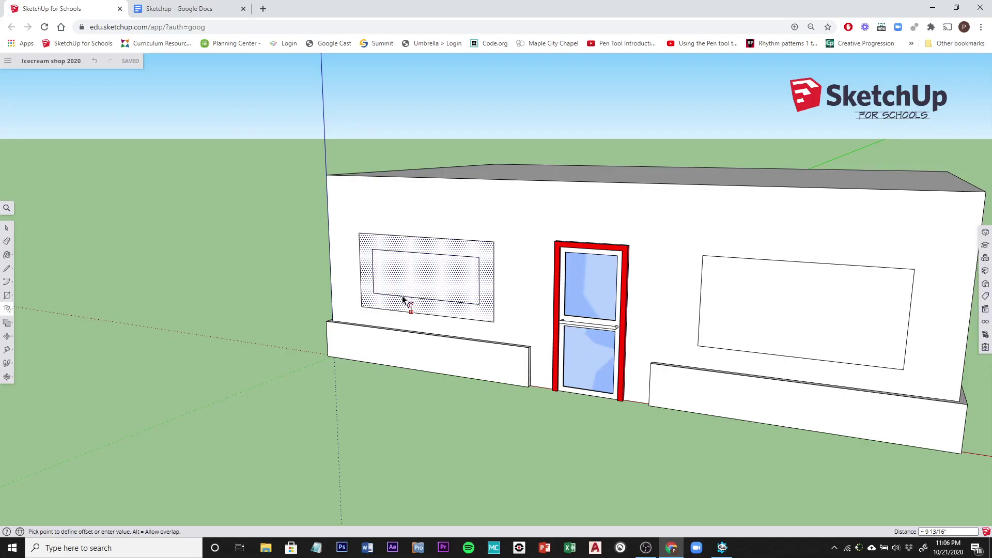
text(3)
key(Return)
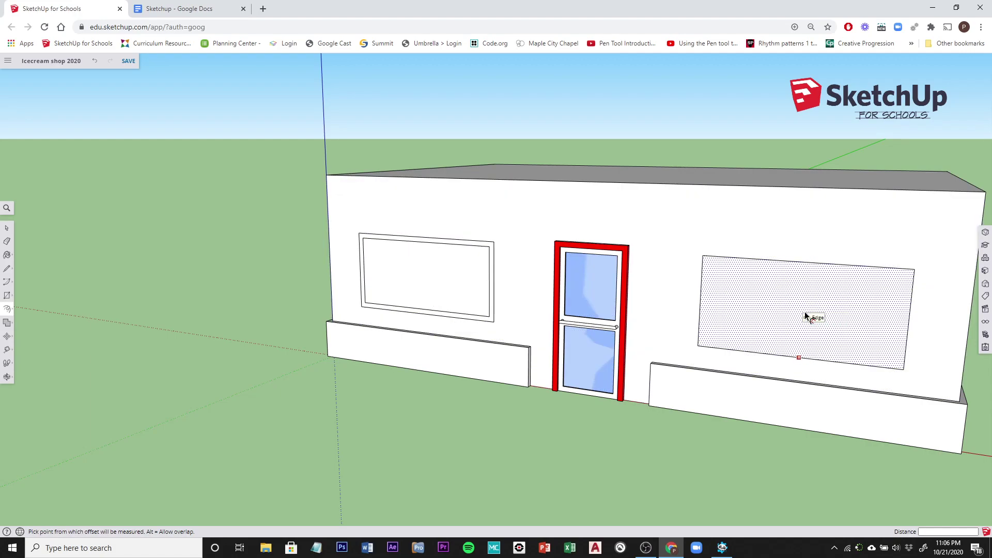
Step: Offset the window rectangle right of the door 3" inward
click(774, 310)
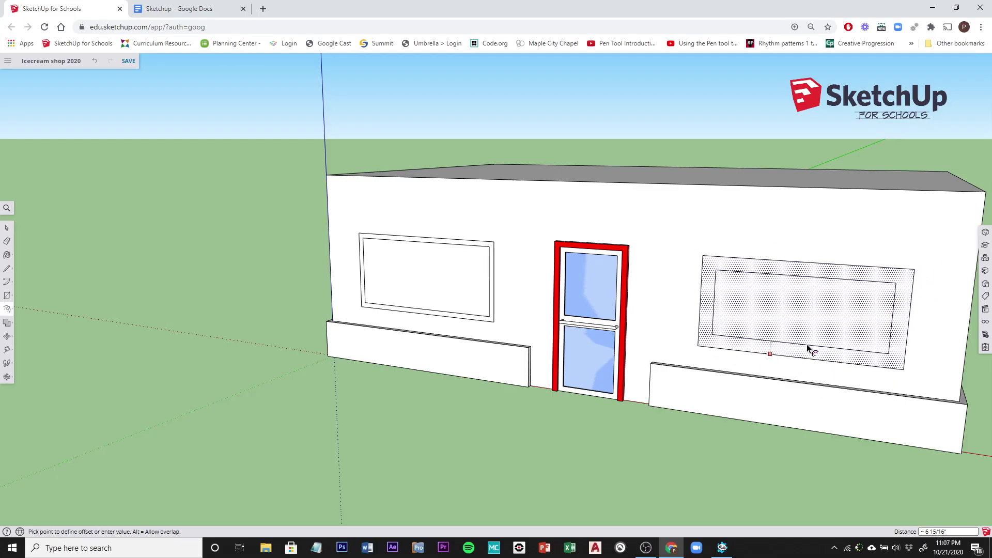
text(3)
key(Return)
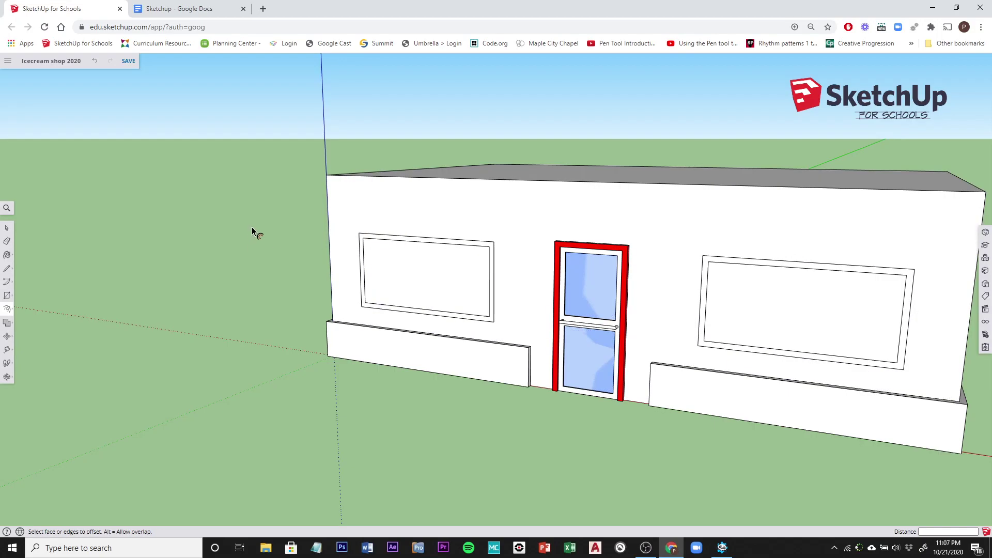
Step: Check the push/pull distance in the Google Docs instructions and pull the left window's frame 3" out from the wall
click(5, 310)
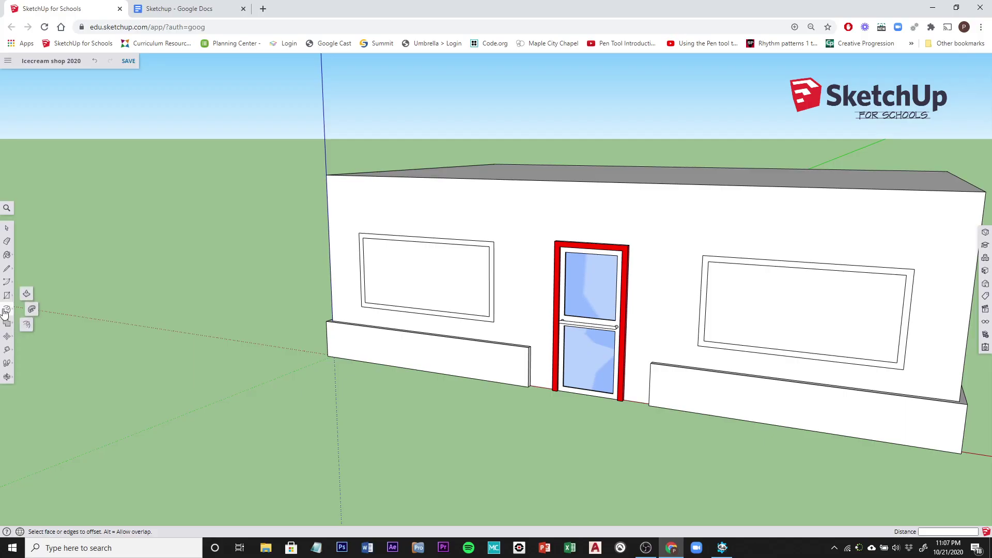
click(27, 294)
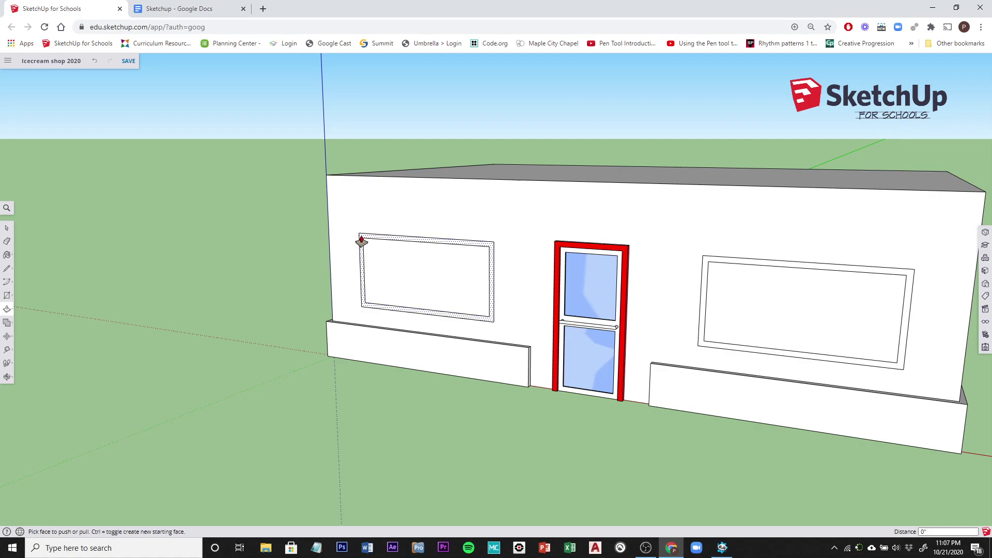
scroll(361, 241, up, 5)
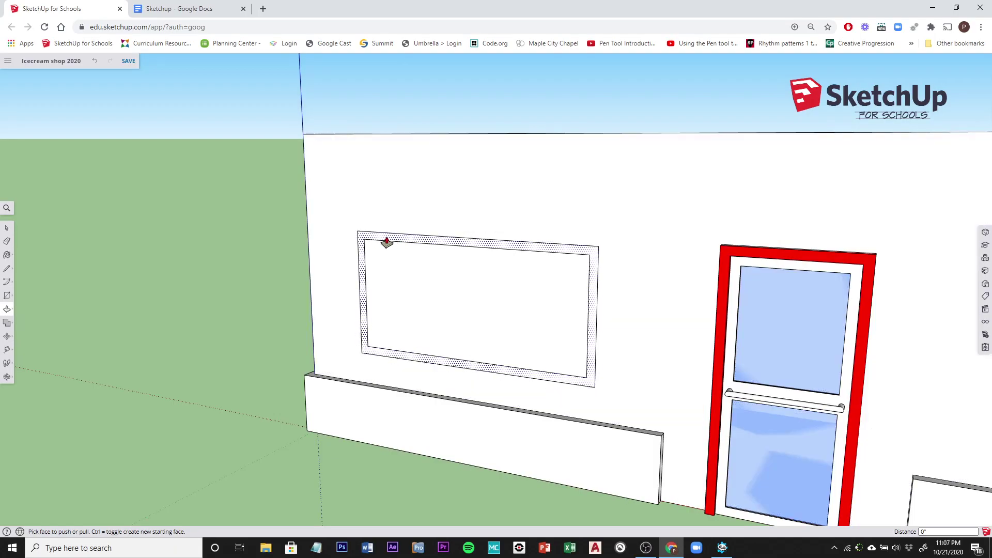
drag(386, 243, 333, 373)
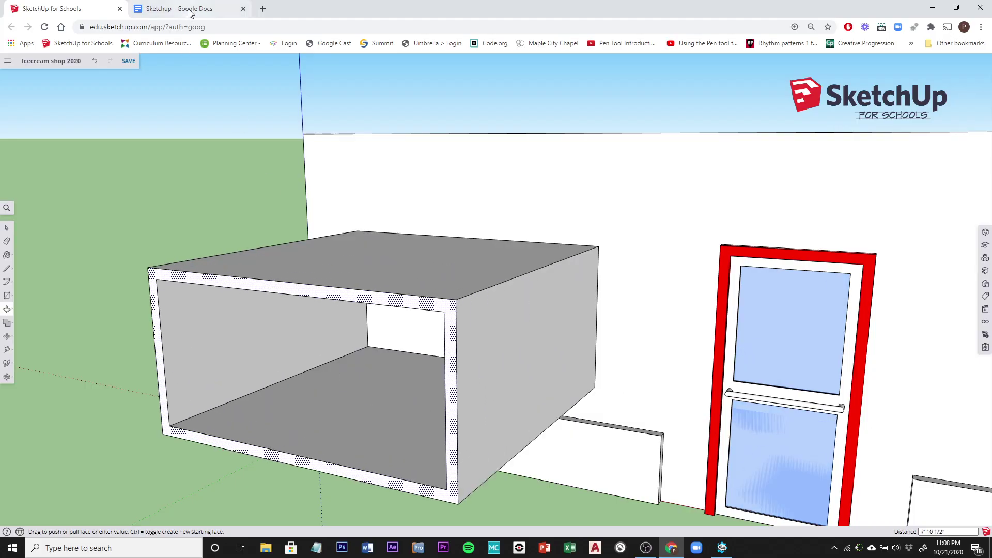
click(189, 9)
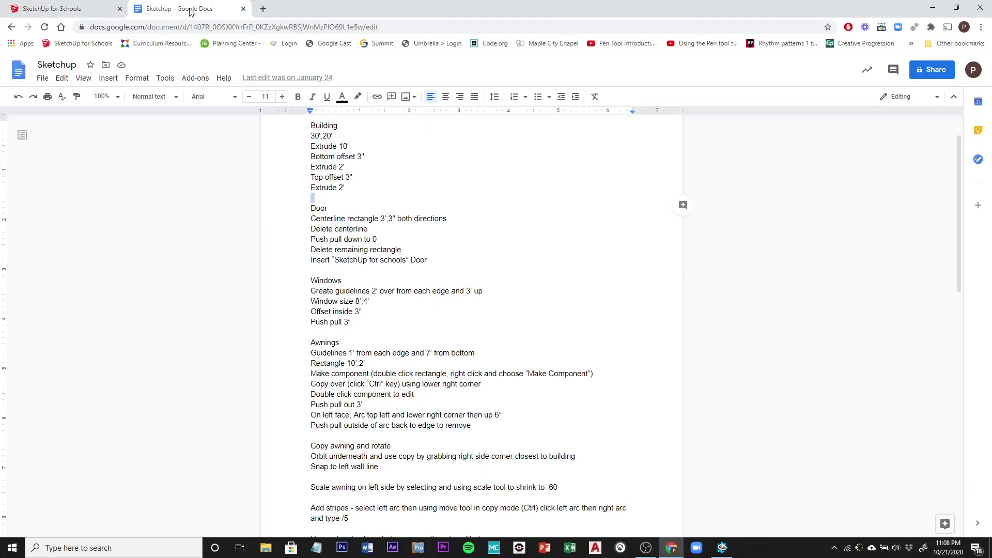
click(80, 9)
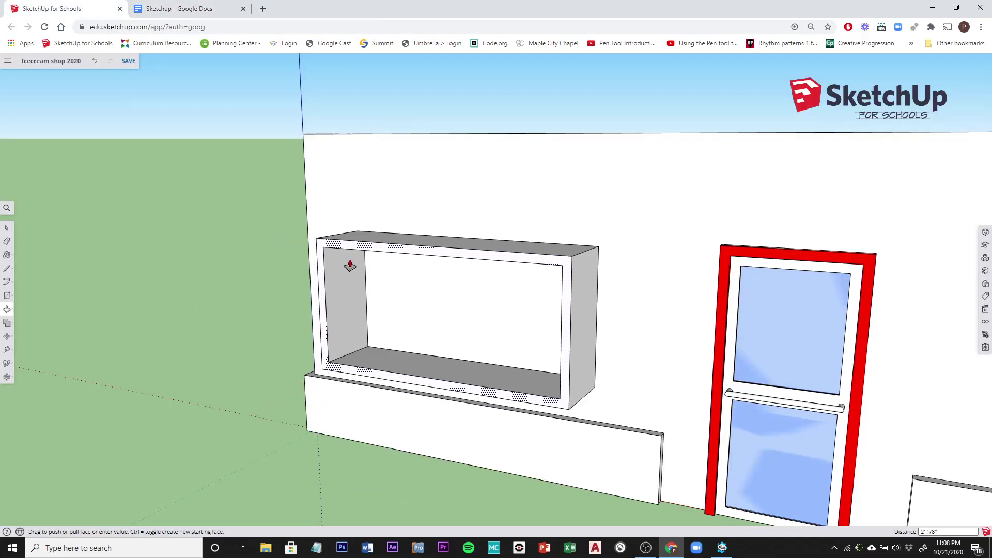
text(3)
key(Return)
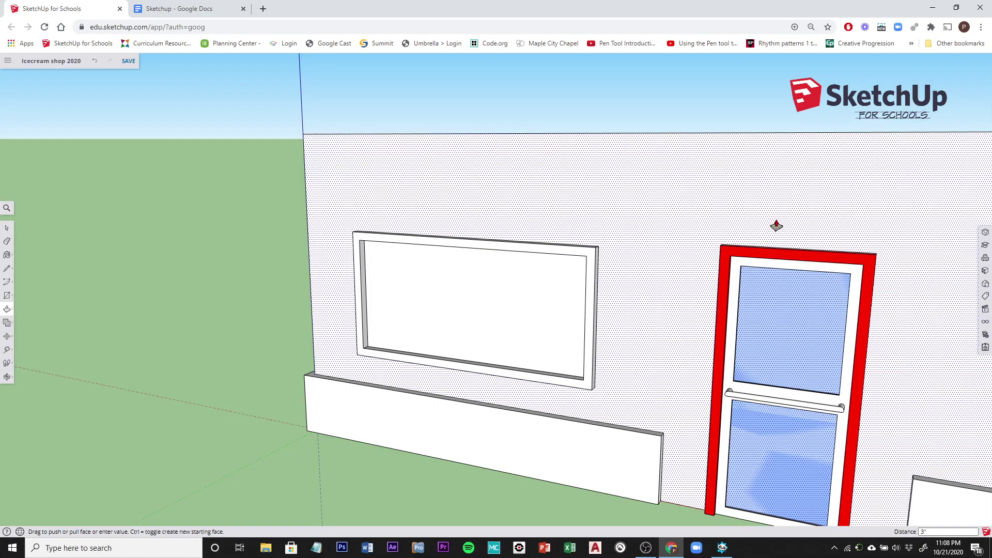
Step: Pull the frame of the window right of the door 3" out from the front wall
scroll(776, 226, down, 2)
scroll(776, 226, down, 2)
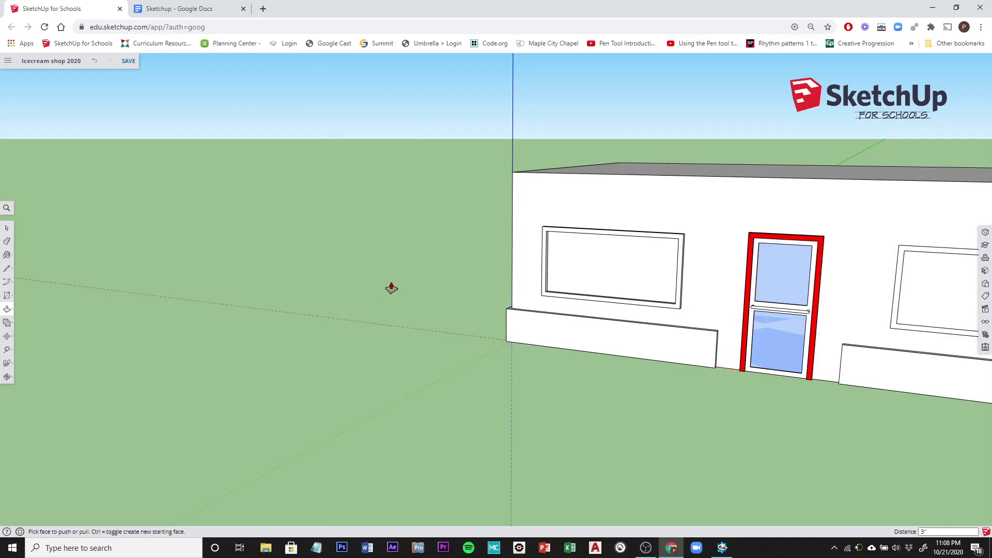
shift+middle_drag(391, 288, 33, 273)
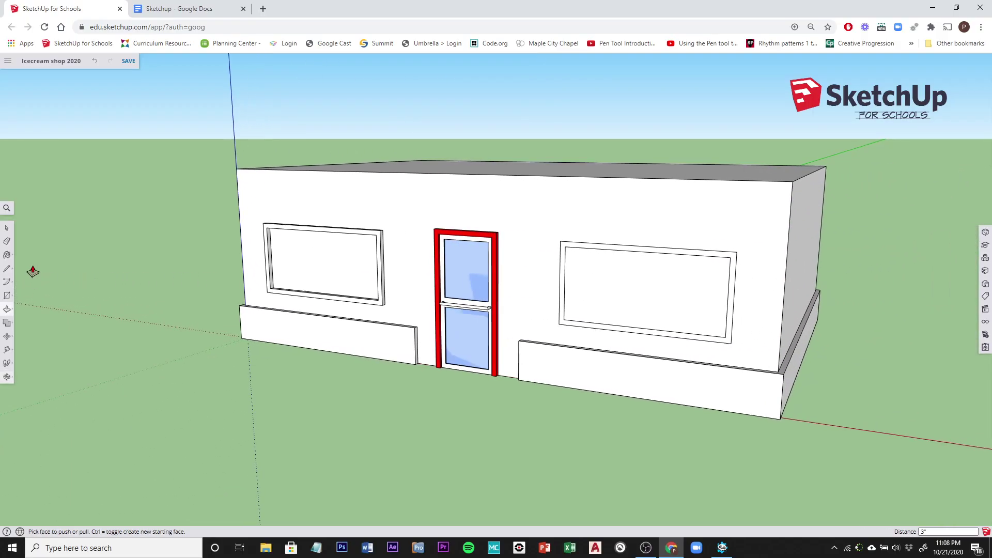
shift+middle_drag(188, 263, 77, 281)
key(p)
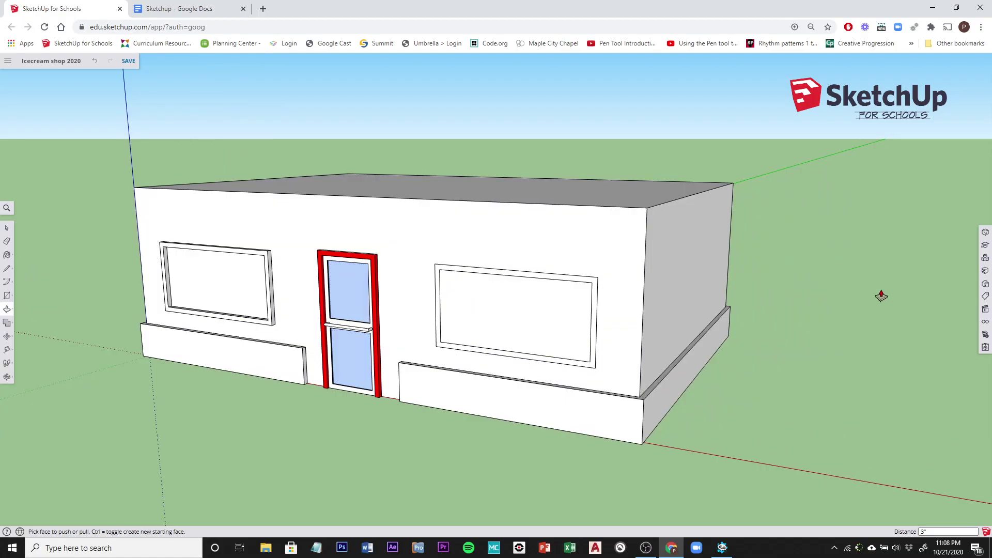
scroll(601, 318, up, 4)
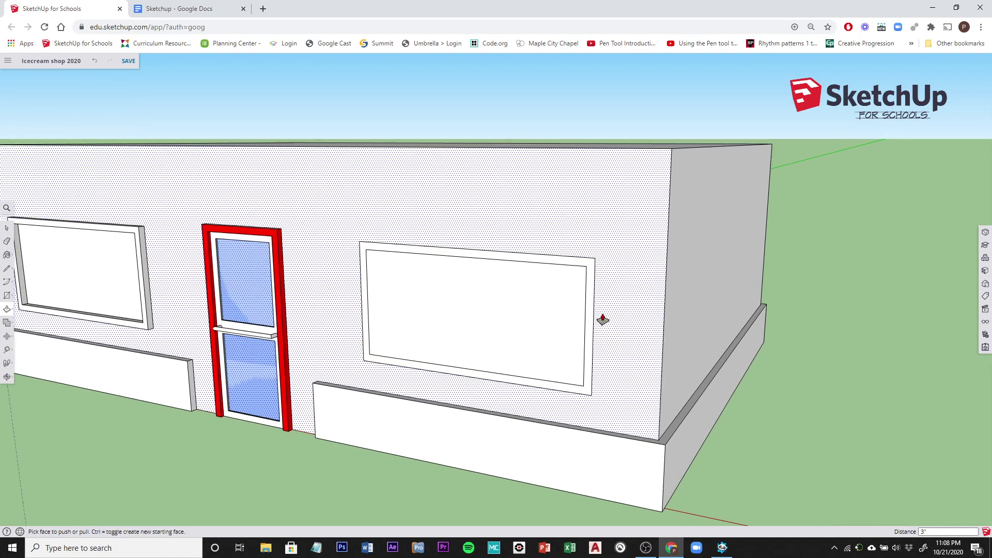
scroll(601, 319, up, 1)
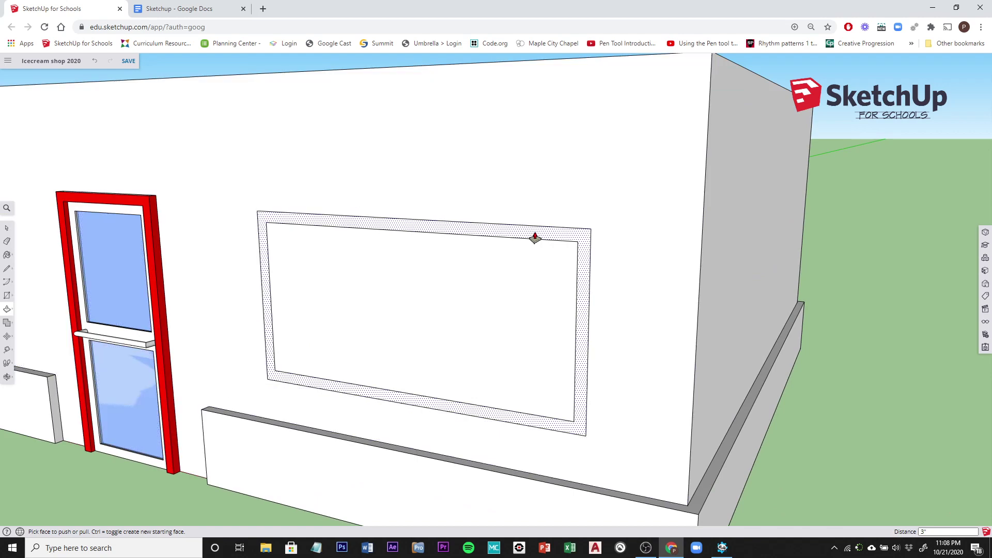
click(582, 293)
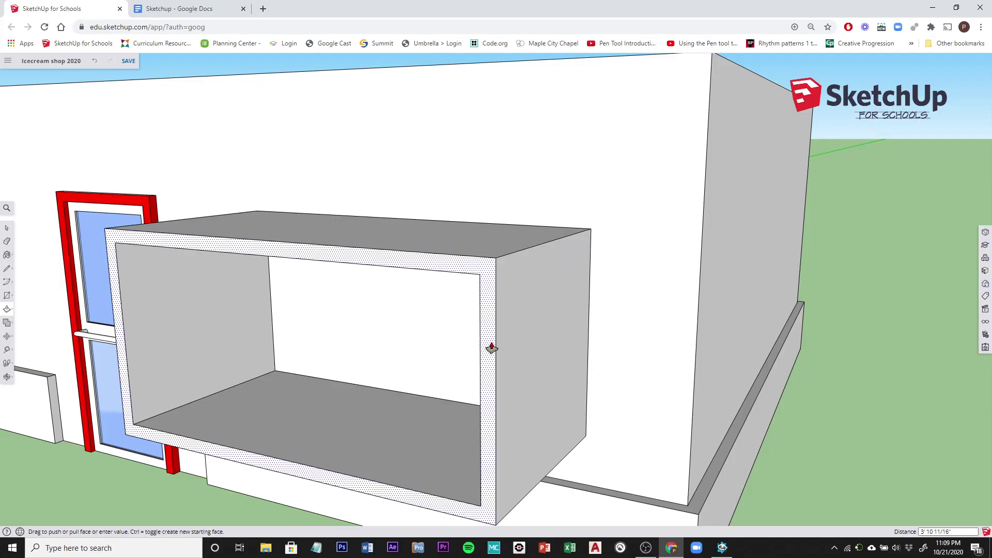
text(3)
key(Return)
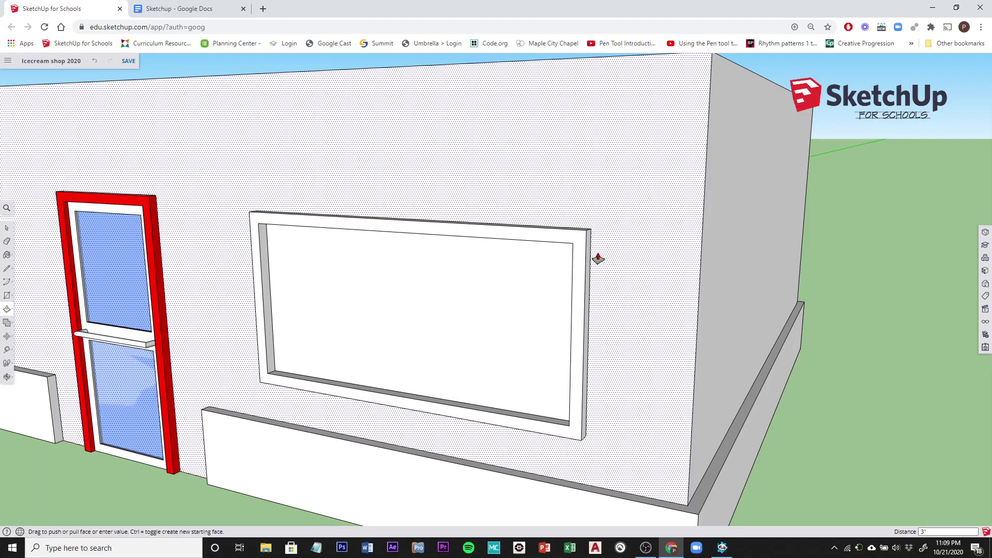
Step: Check the awning guideline distances in the Google Docs instructions and place a vertical guideline 1' in from the front wall's right edge
middle_drag(606, 232, 675, 288)
key(p)
scroll(586, 282, down, 3)
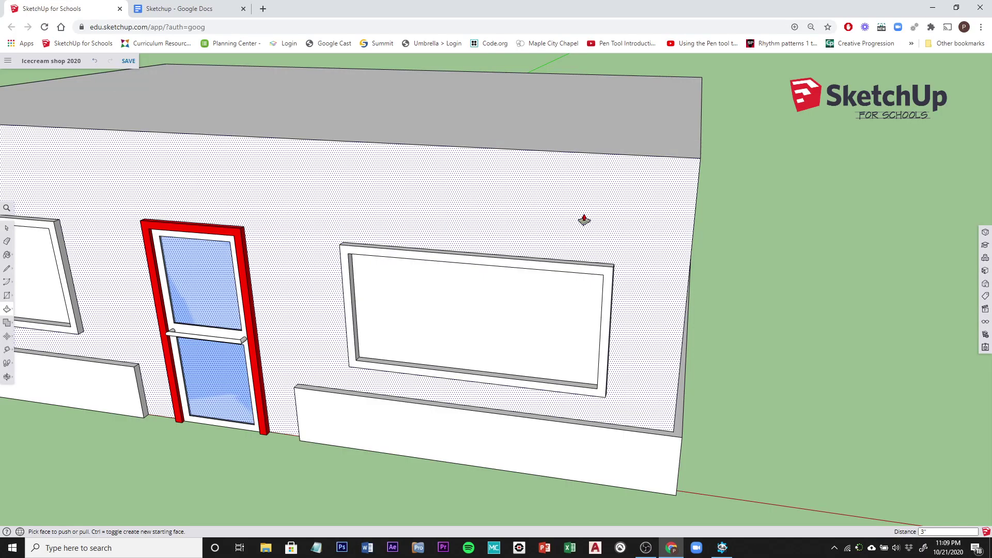
scroll(801, 227, down, 3)
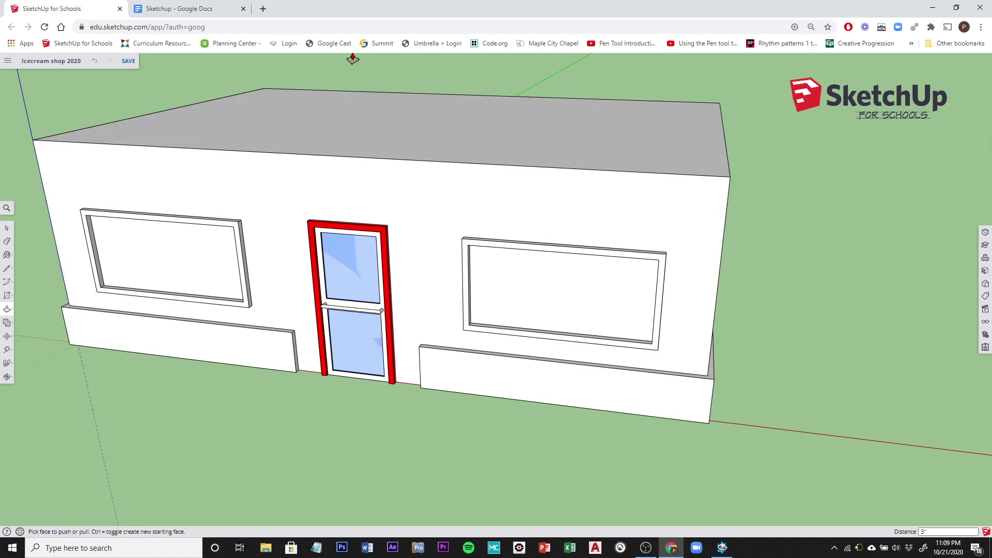
click(192, 8)
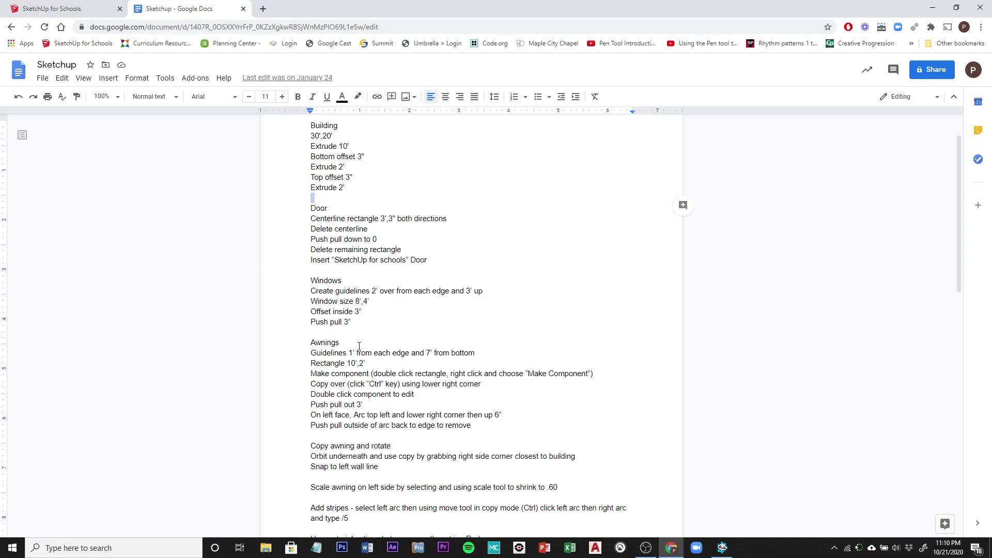
click(62, 11)
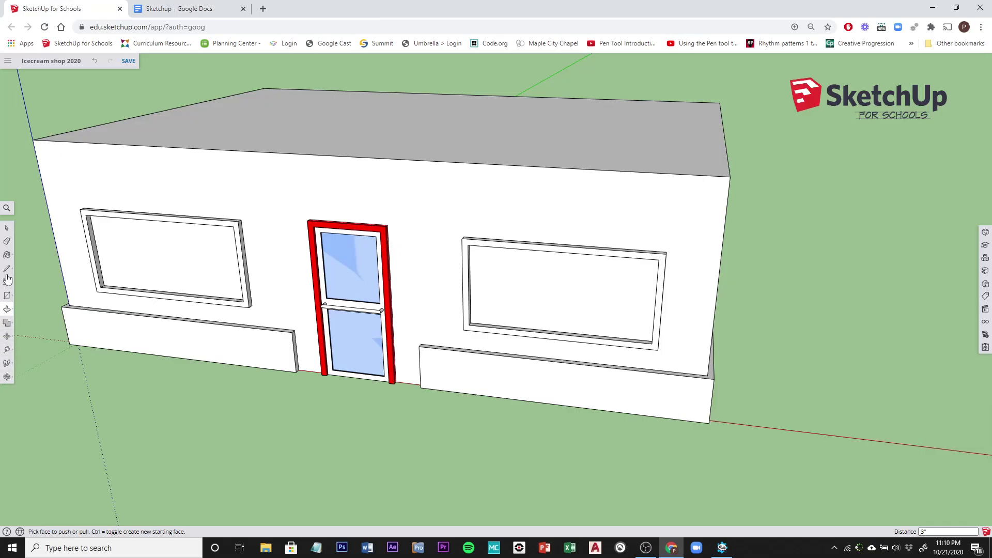
click(8, 350)
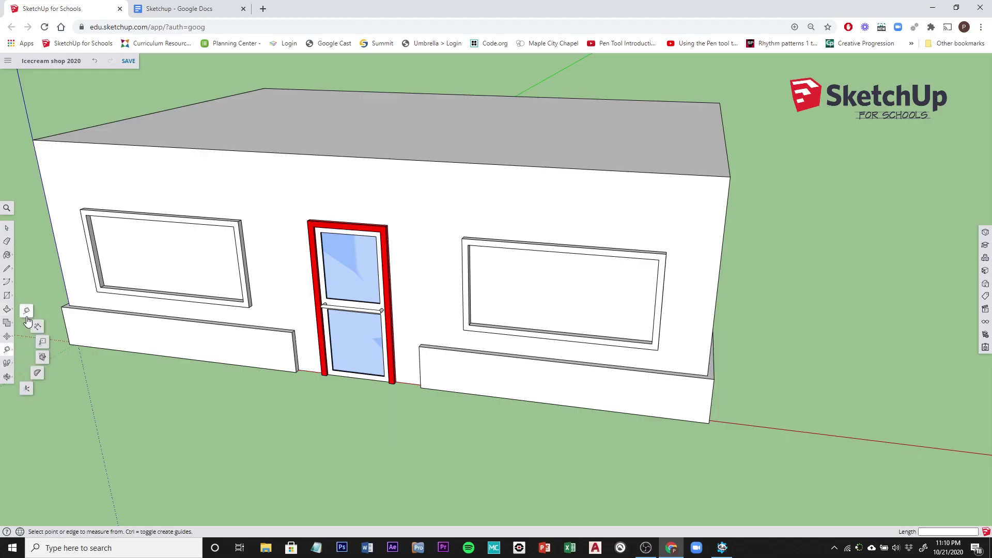
click(729, 217)
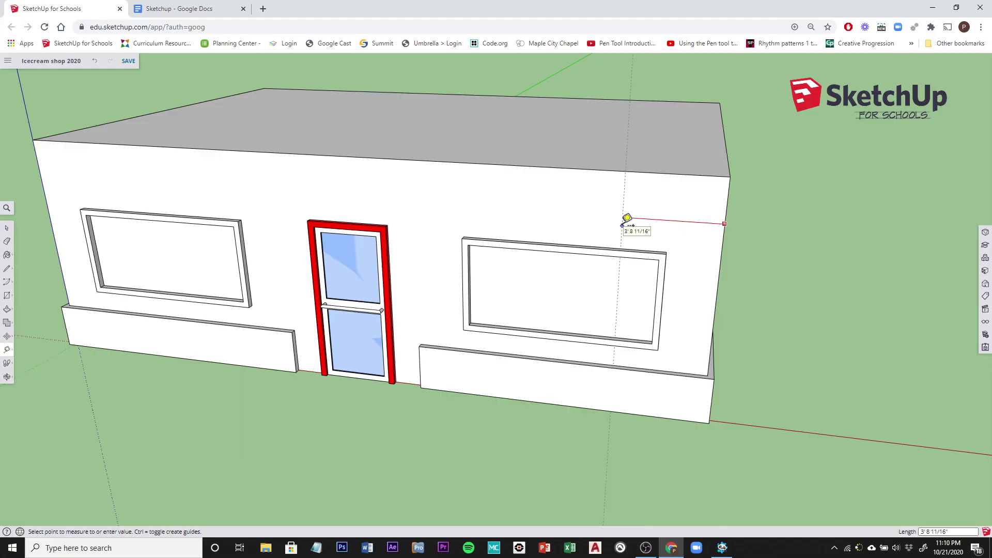
text(1)
key(Return)
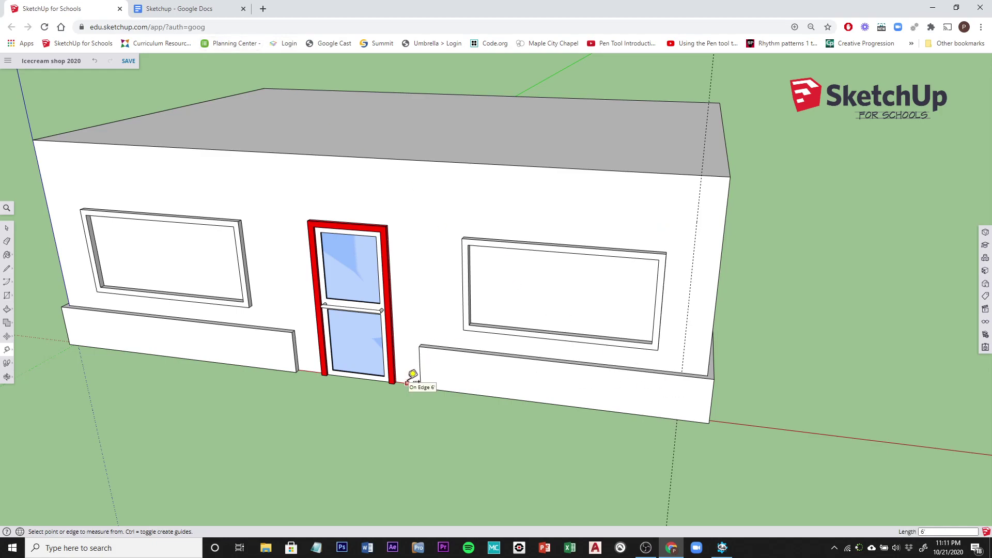
Step: Place a horizontal guideline on the front wall 7' above its bottom edge
scroll(408, 380, up, 5)
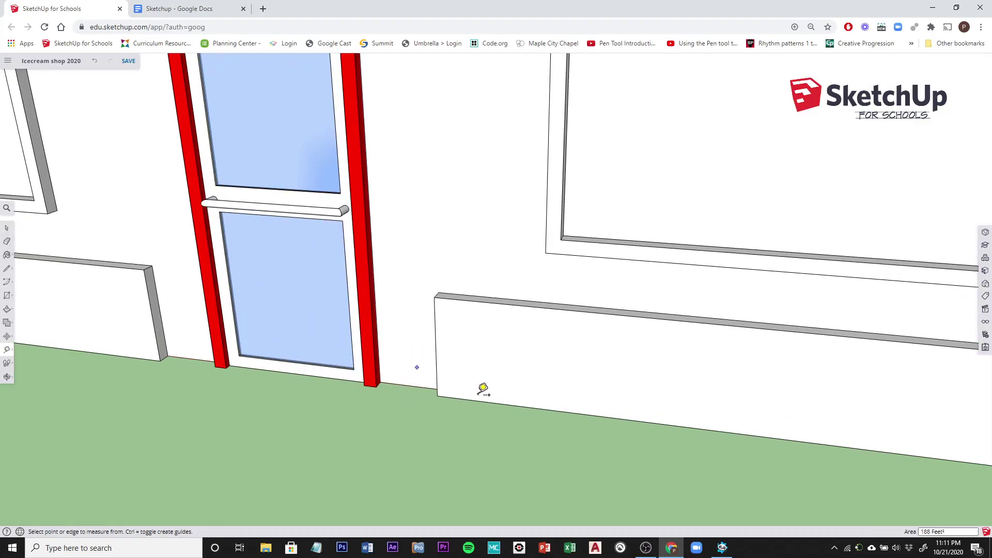
click(416, 386)
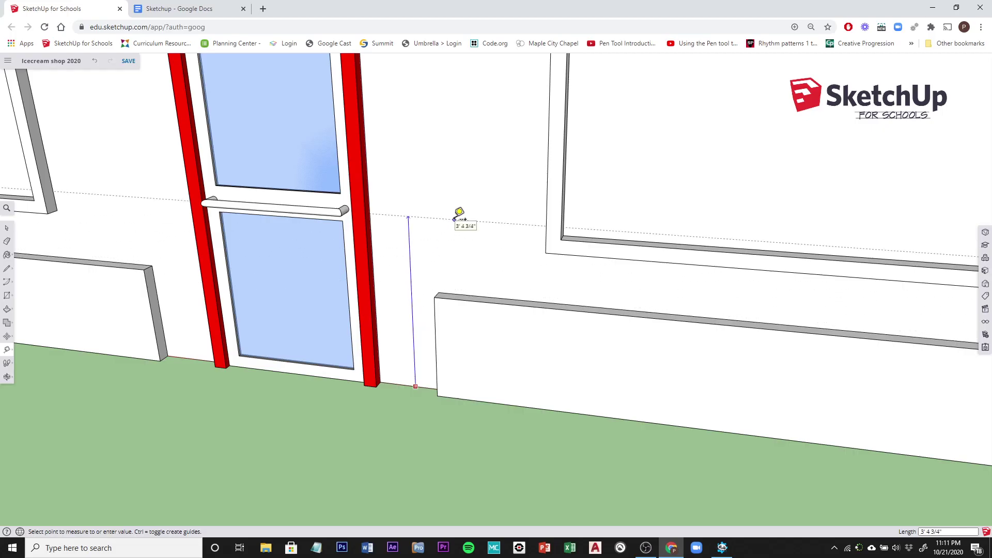
text(7)
key(Return)
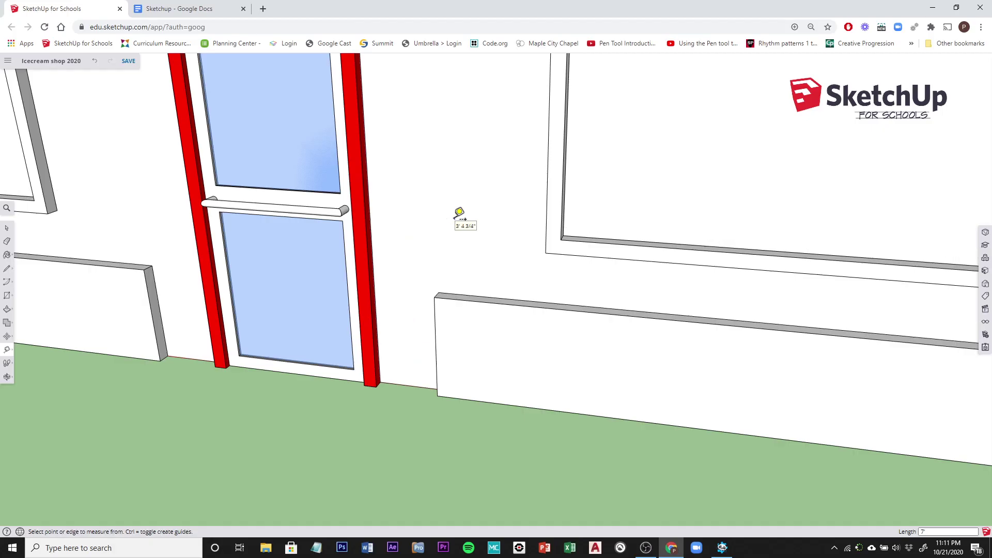
Step: Place a vertical guideline 1' in from the front wall's left edge
scroll(460, 212, down, 5)
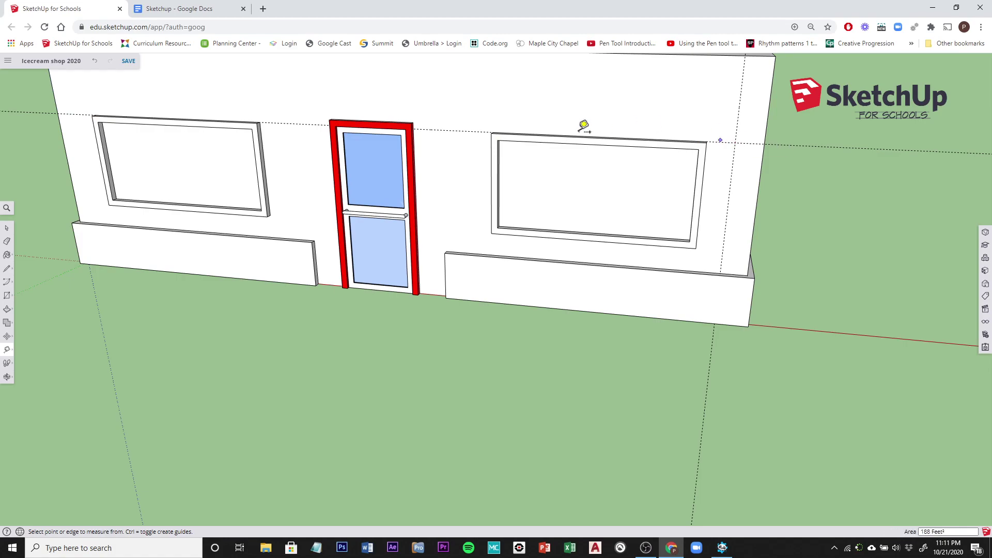
click(54, 92)
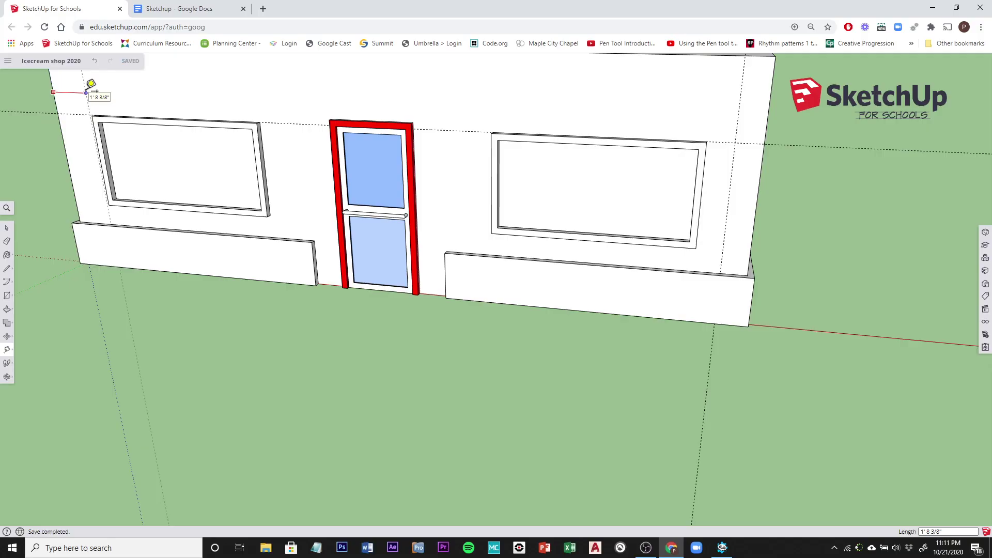
text(1)
key(Return)
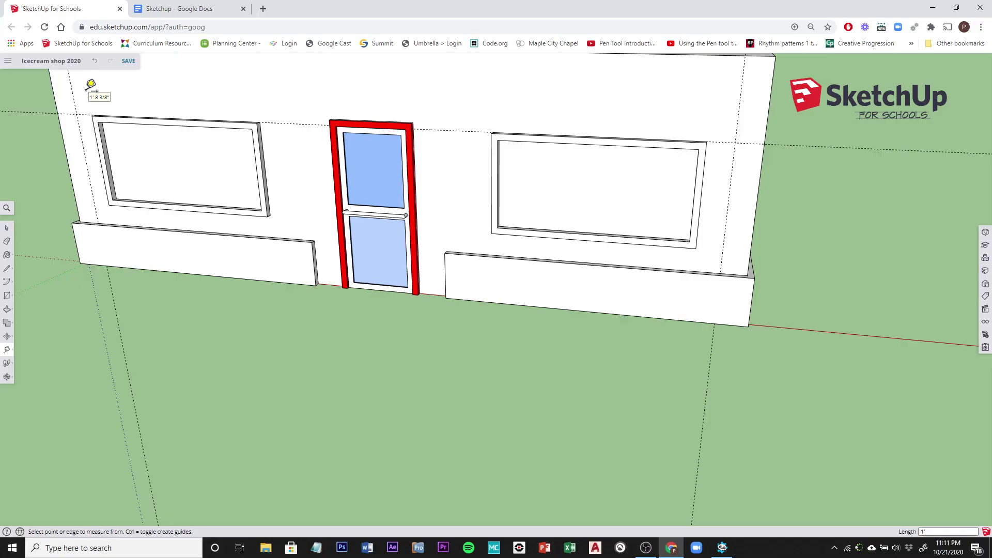
Step: Check the awning size in the Google Docs instructions and draw a 10' by 2' rectangle up and leftward from the right guideline intersection
scroll(165, 100, down, 5)
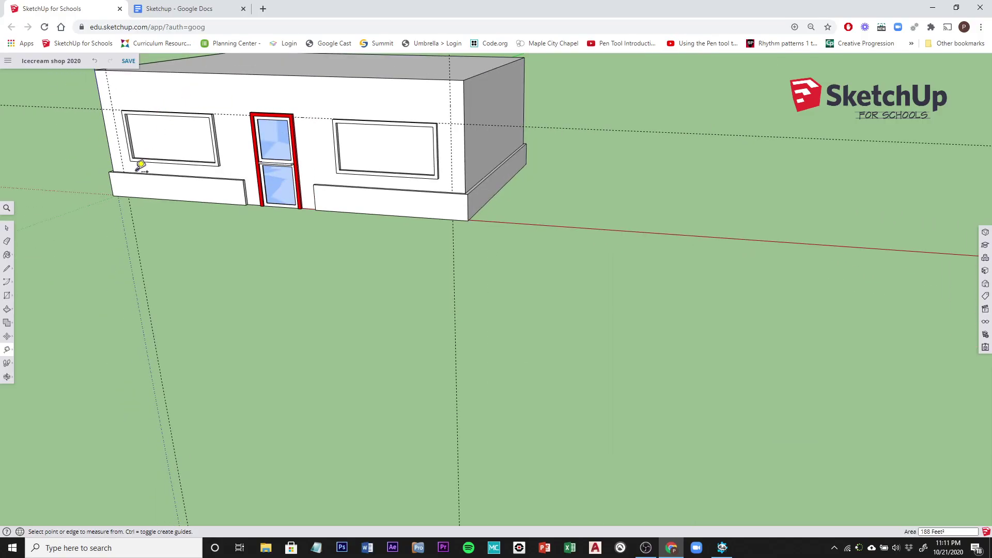
key(o)
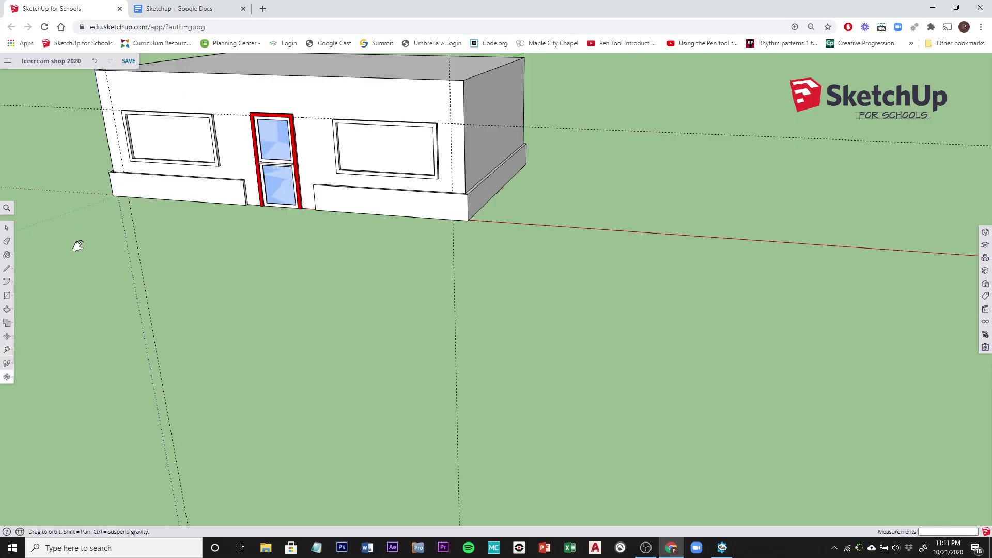
drag(79, 243, 316, 358)
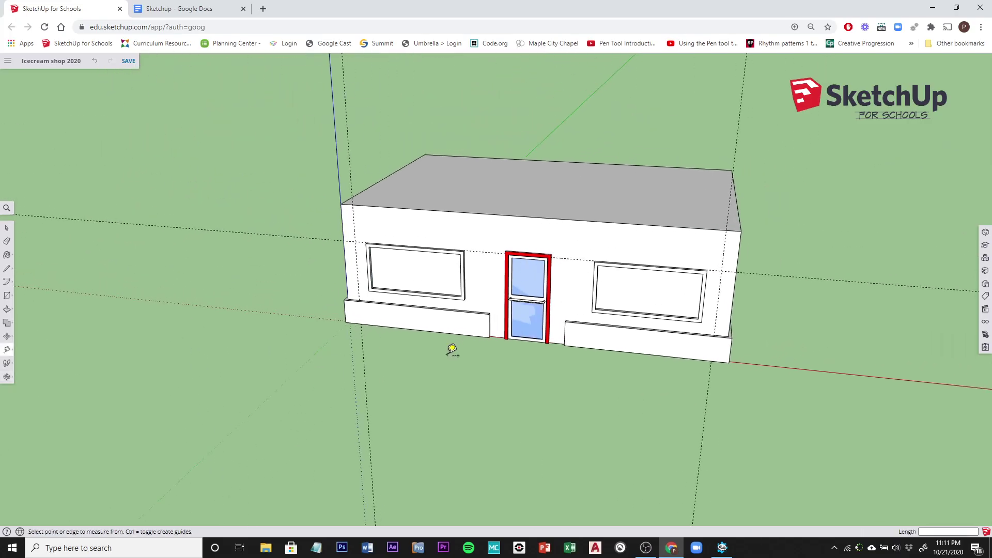
key(t)
click(174, 10)
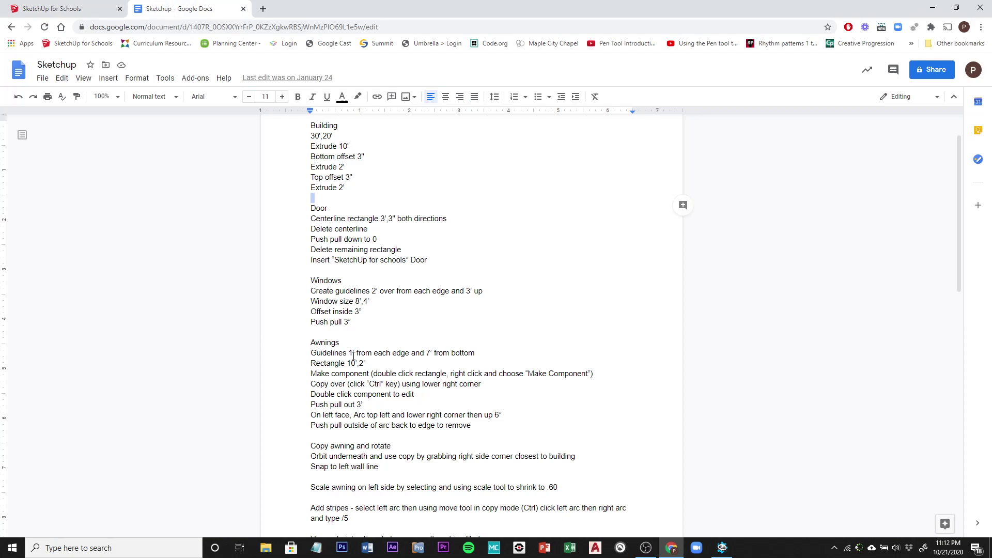
scroll(314, 353, down, 3)
scroll(314, 349, down, 1)
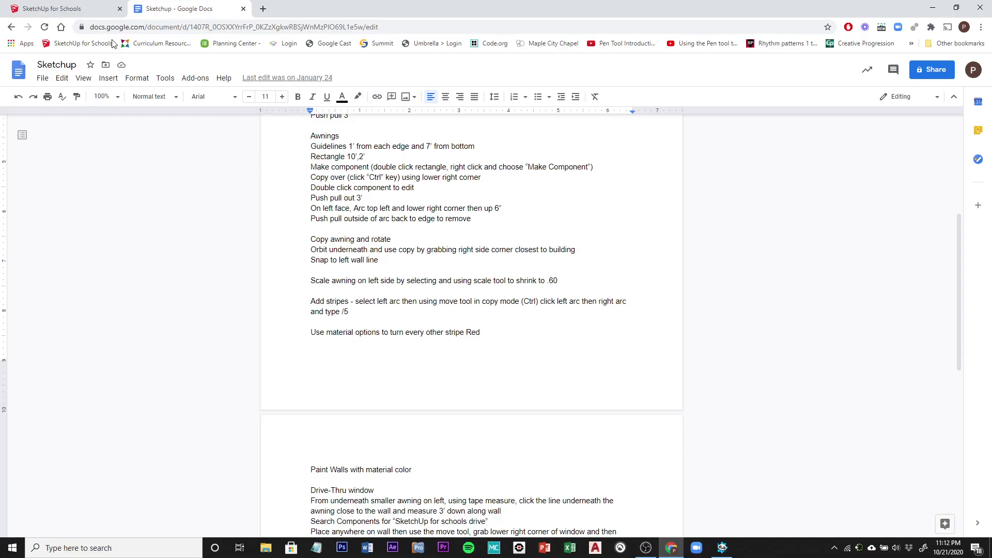
click(75, 12)
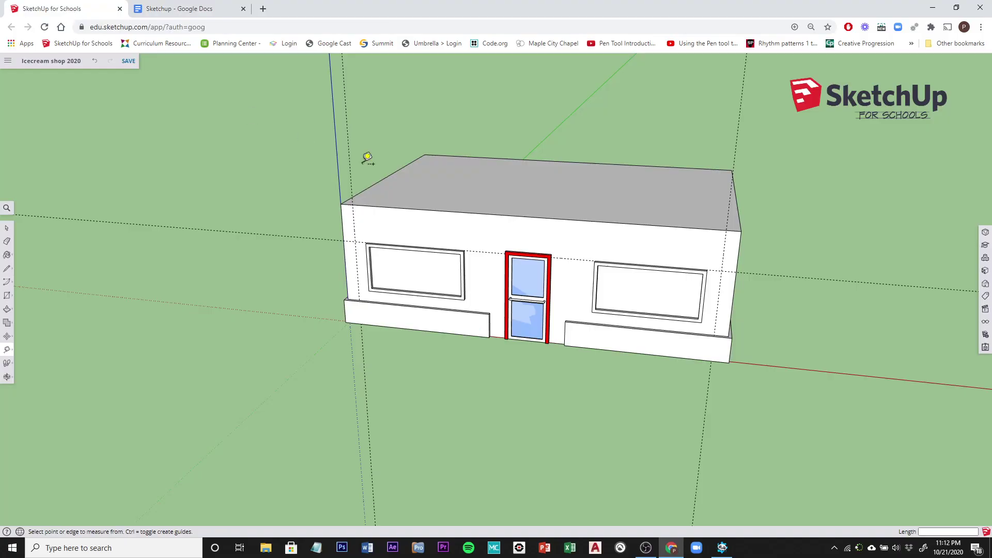
click(5, 295)
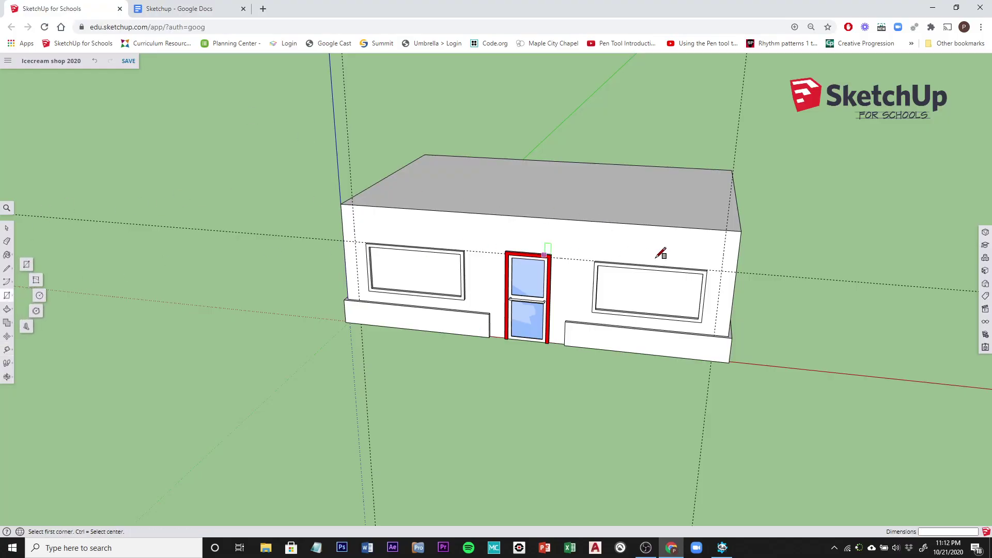
click(722, 270)
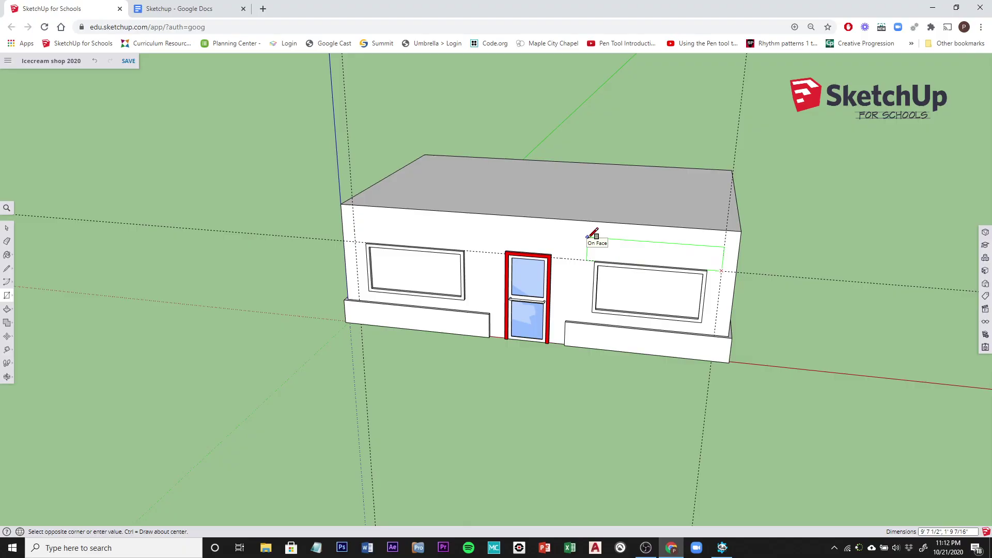
text(10',2)
click(587, 237)
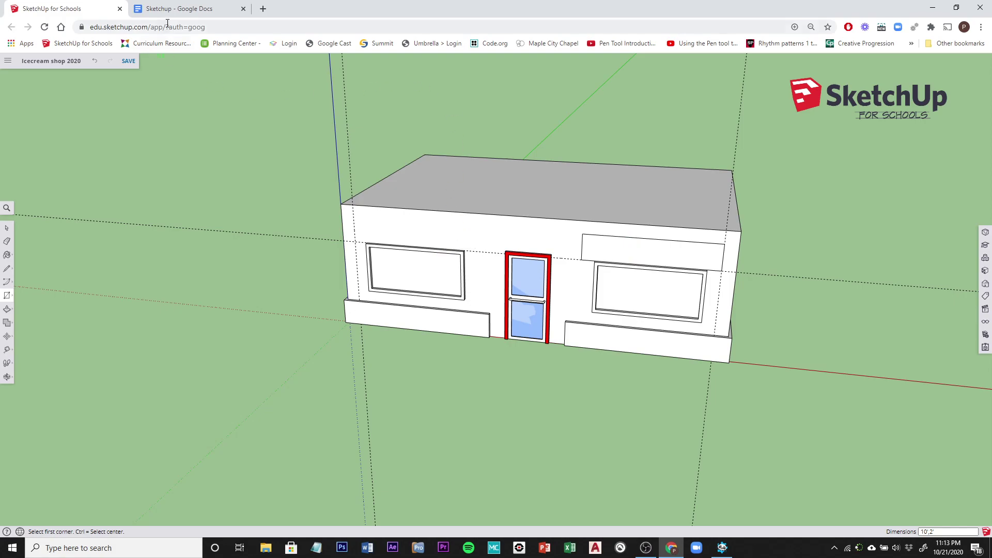
Step: Check the Make Component instruction in the Google Docs document and try selecting the awning rectangle's face alone and with its edges
click(181, 9)
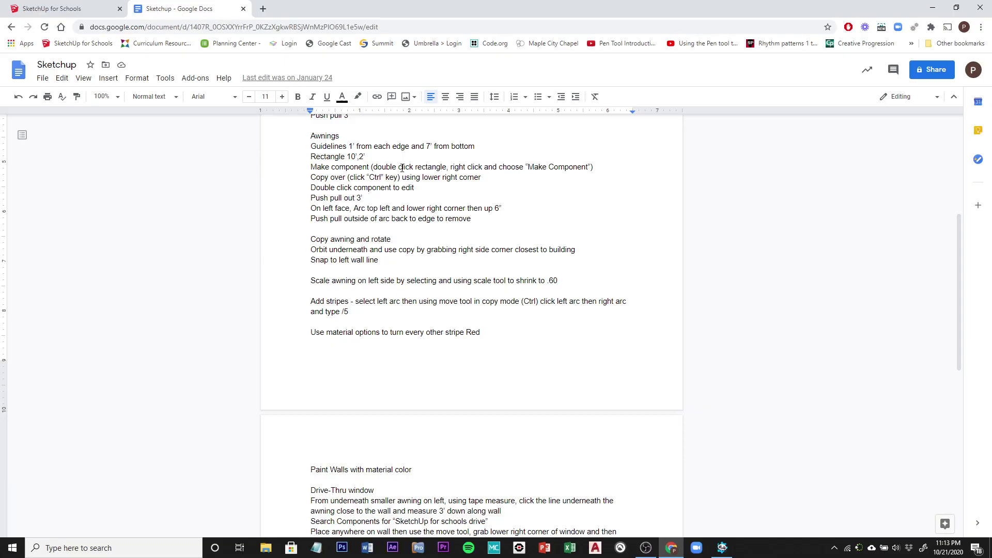
click(77, 10)
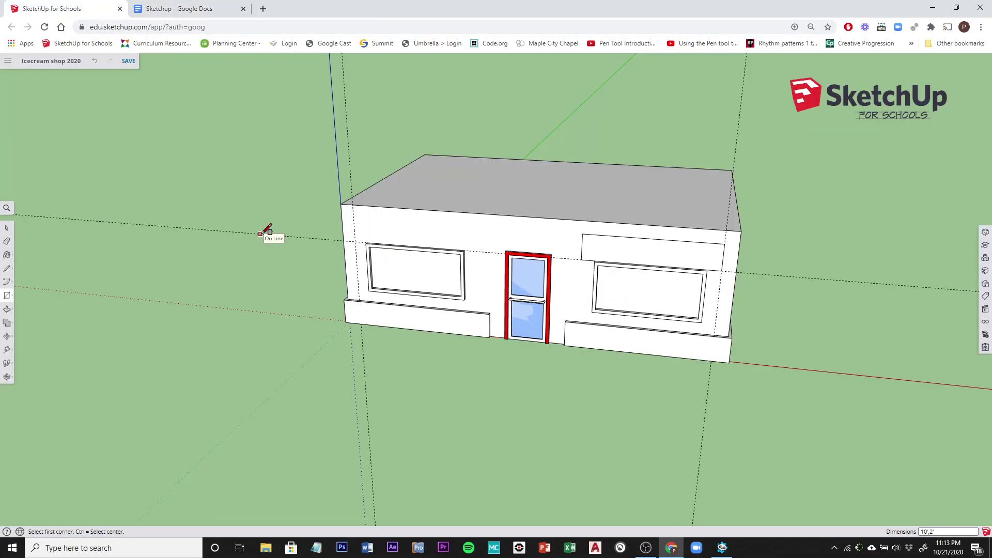
click(6, 228)
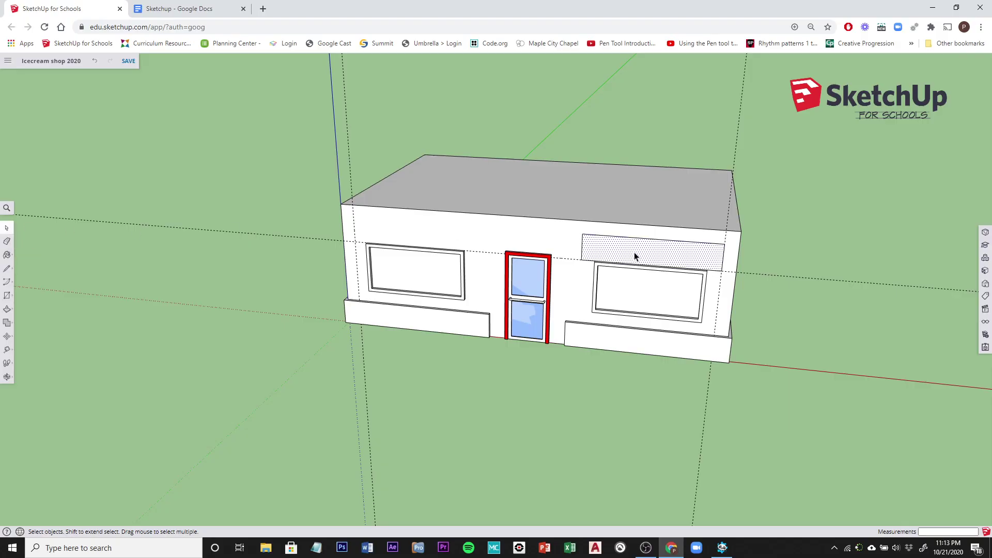
click(649, 250)
scroll(650, 249, up, 10)
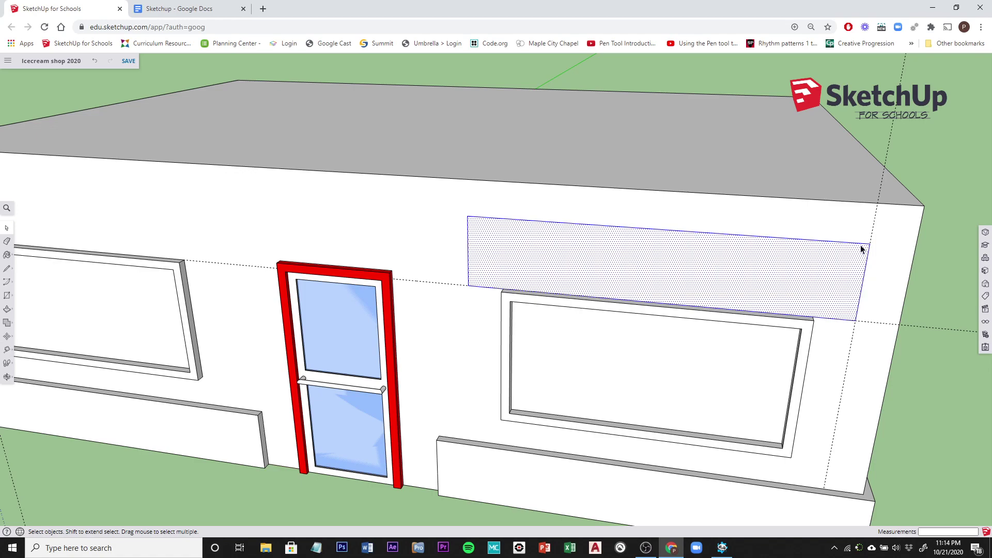
click(942, 271)
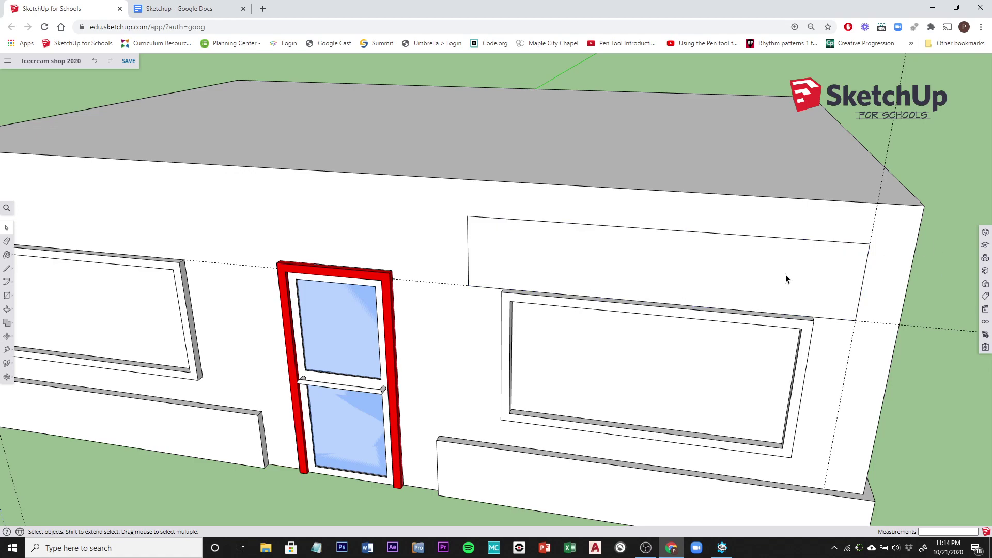
click(716, 291)
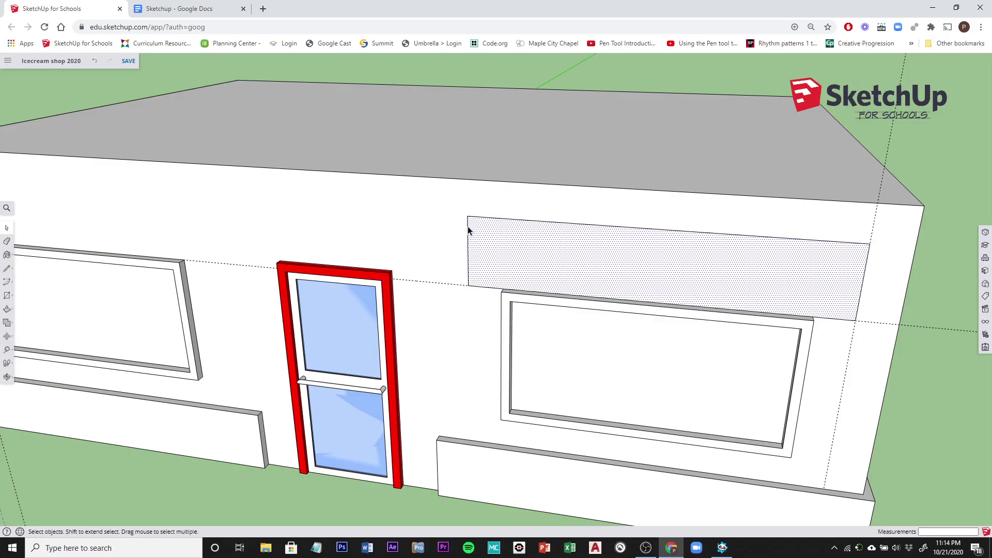
click(568, 222)
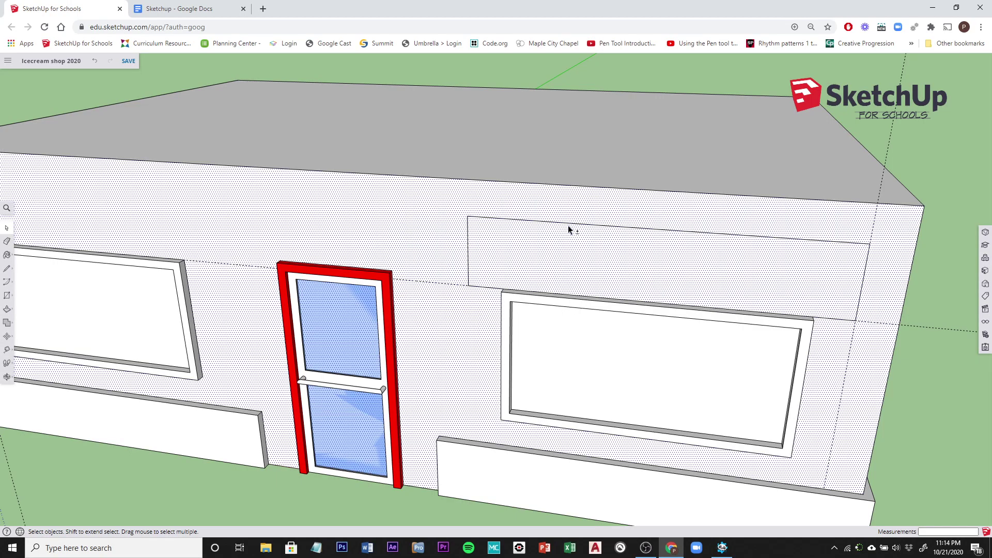
click(568, 231)
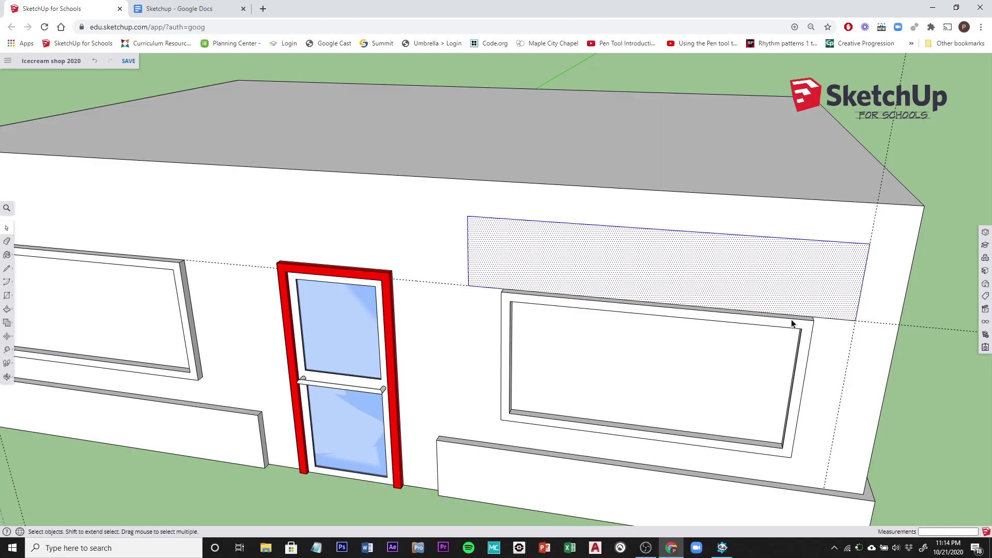
click(935, 251)
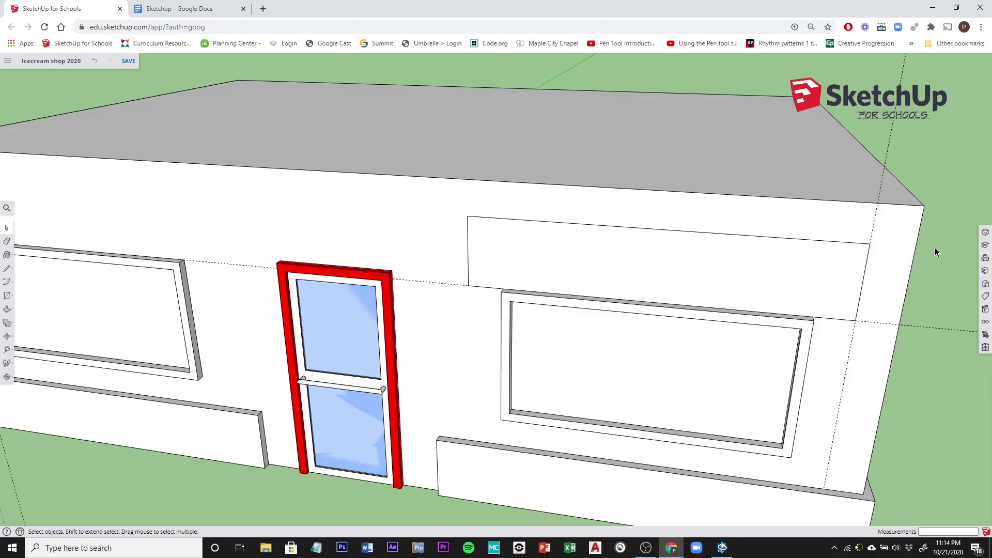
Step: Turn the awning rectangle's face and edges into a component with the definition name Awning, consulting the Google Docs instructions
click(663, 274)
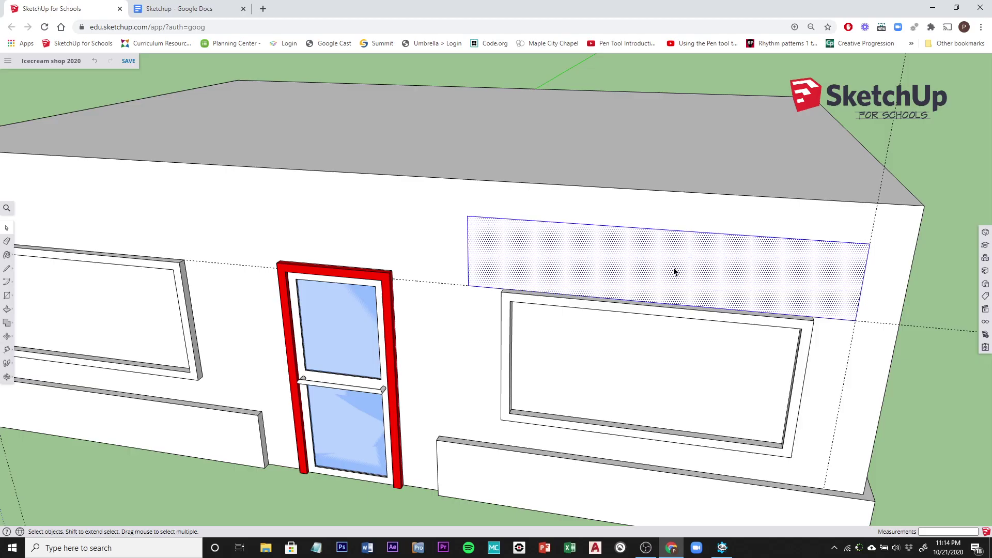
right_click(620, 267)
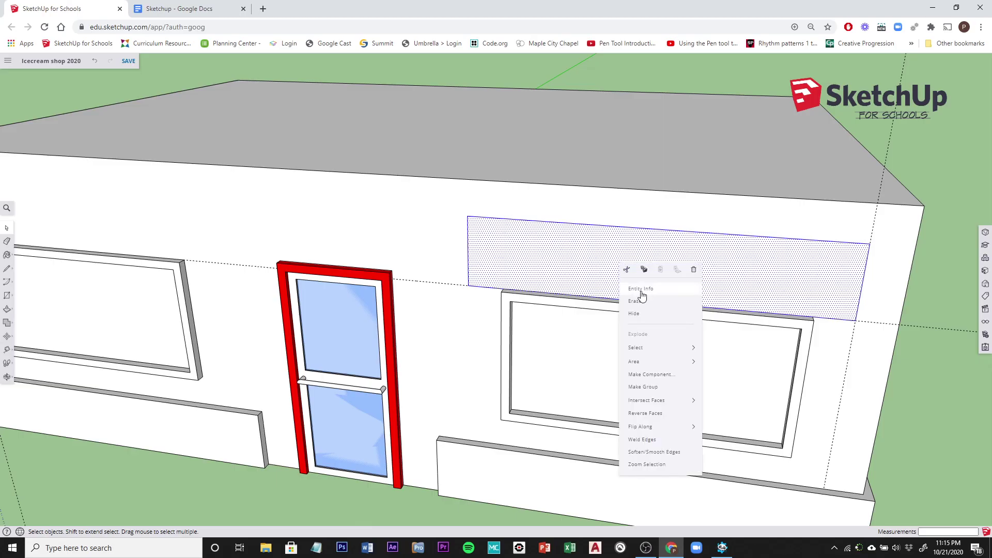
click(650, 376)
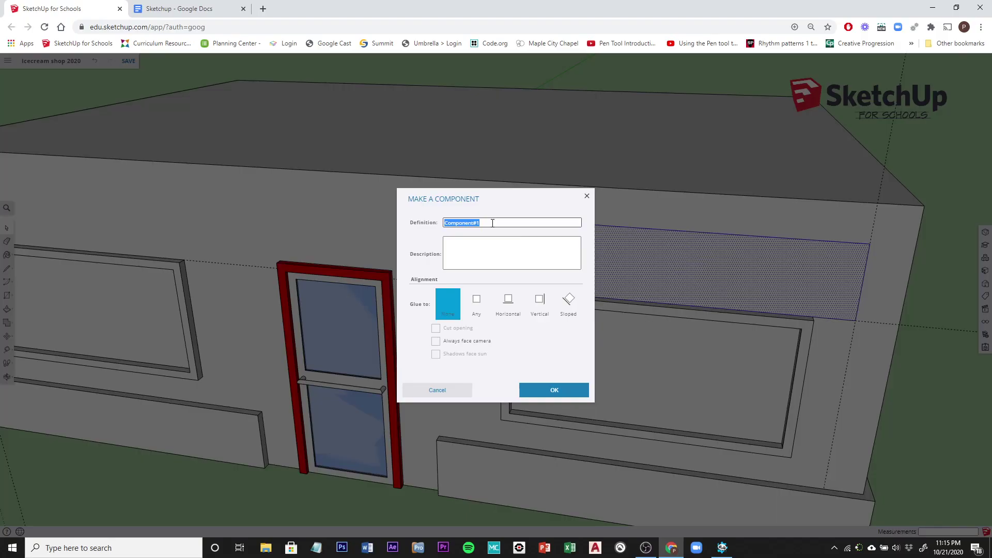
text(Awning)
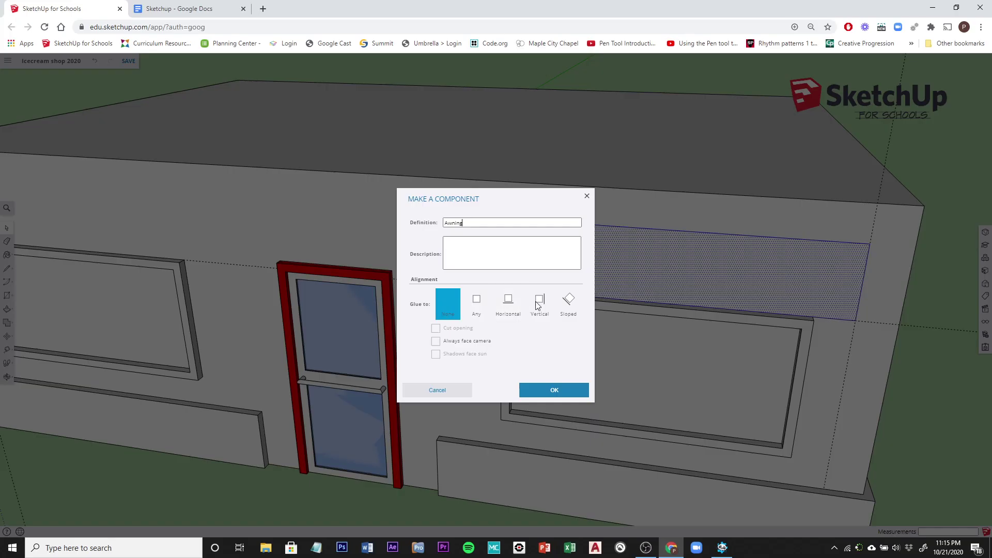
click(165, 6)
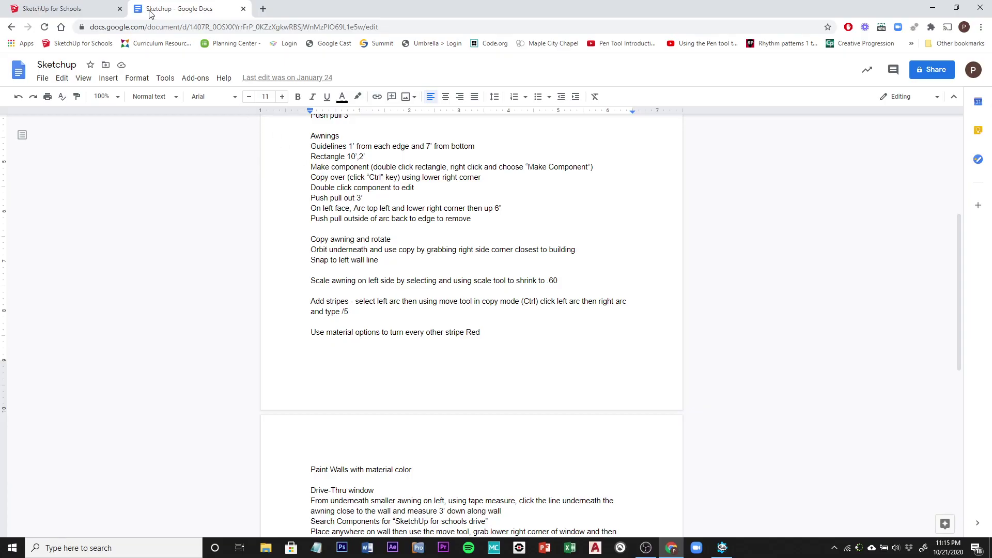
click(96, 10)
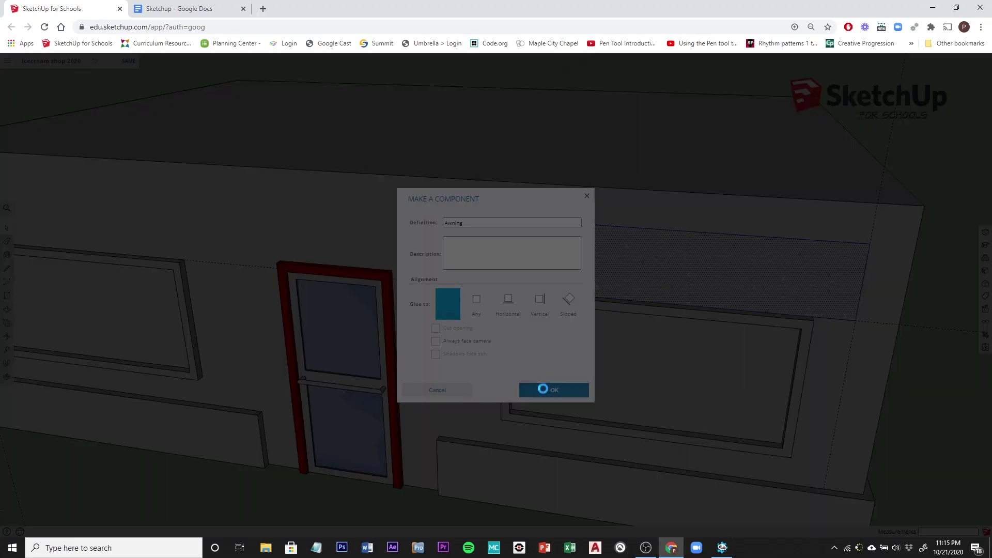
click(543, 392)
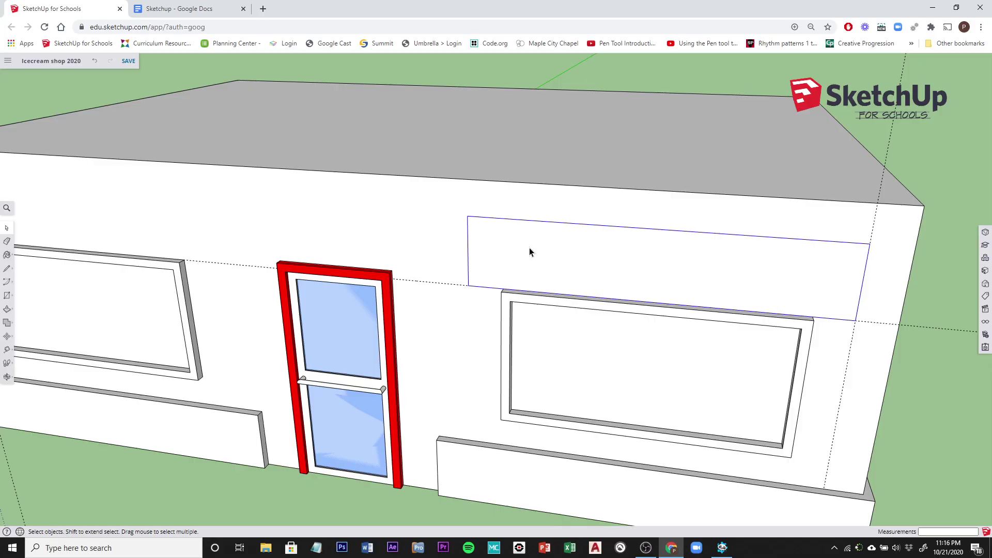
Step: Open the Awning component for editing and push/pull its face out 3' from the front wall
double_click(554, 264)
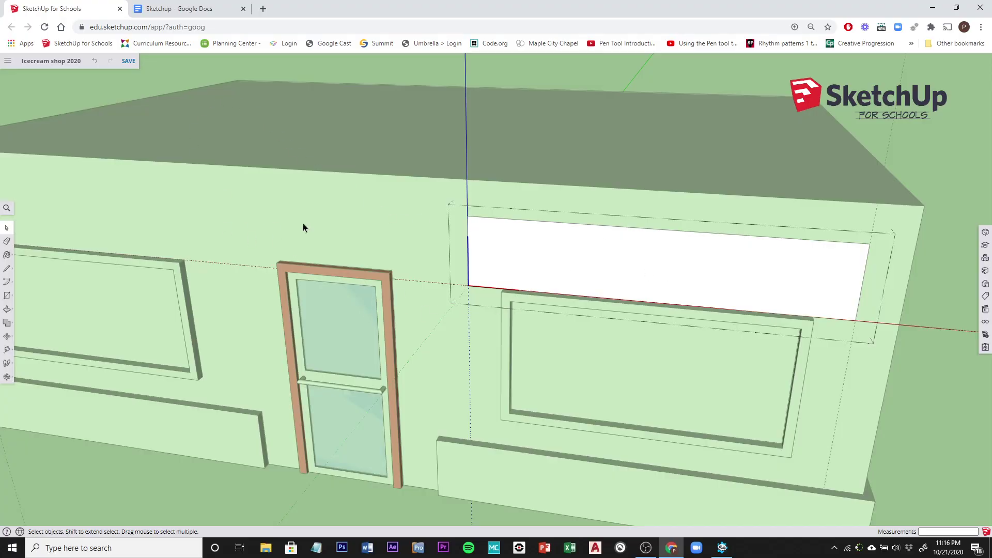
scroll(303, 227, down, 2)
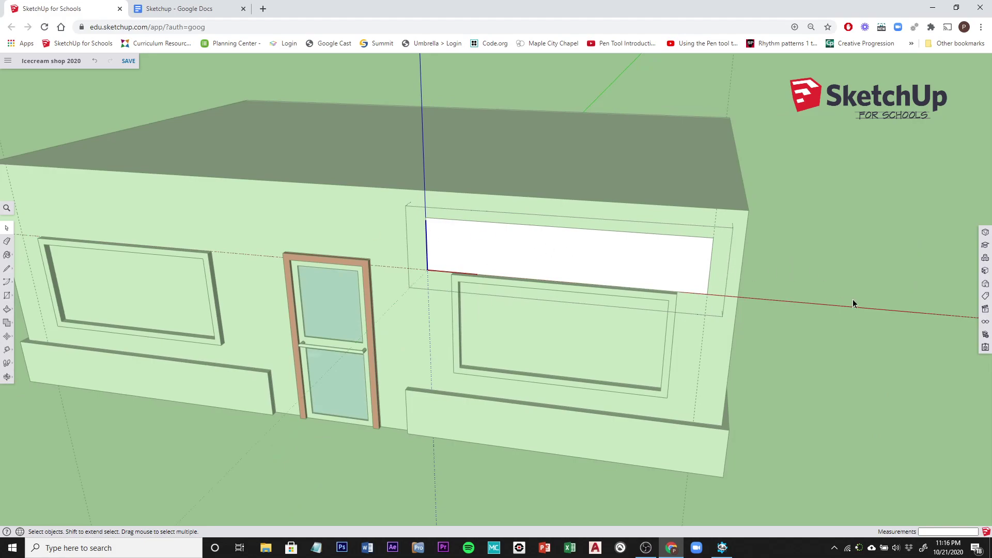
middle_drag(848, 297, 899, 261)
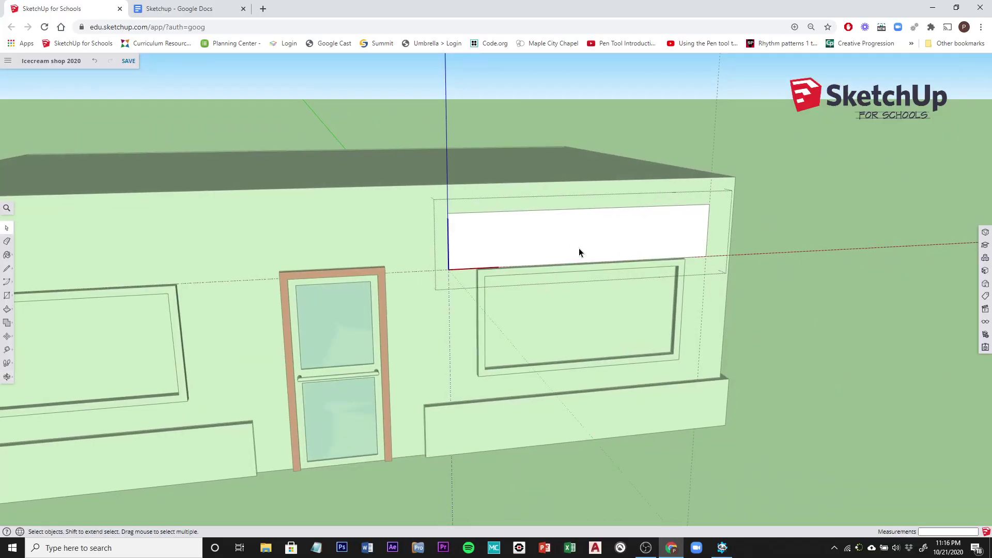
click(192, 9)
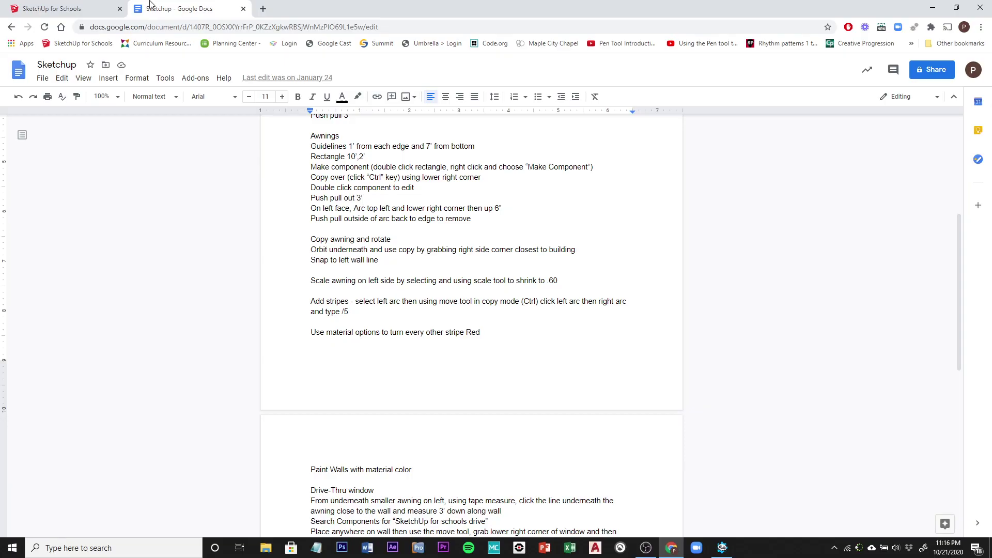
click(71, 10)
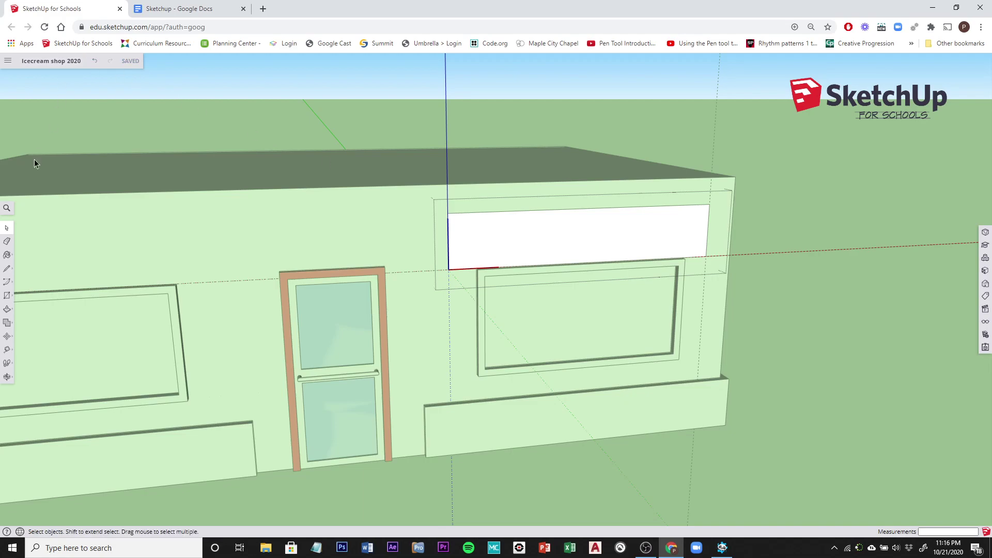
click(7, 310)
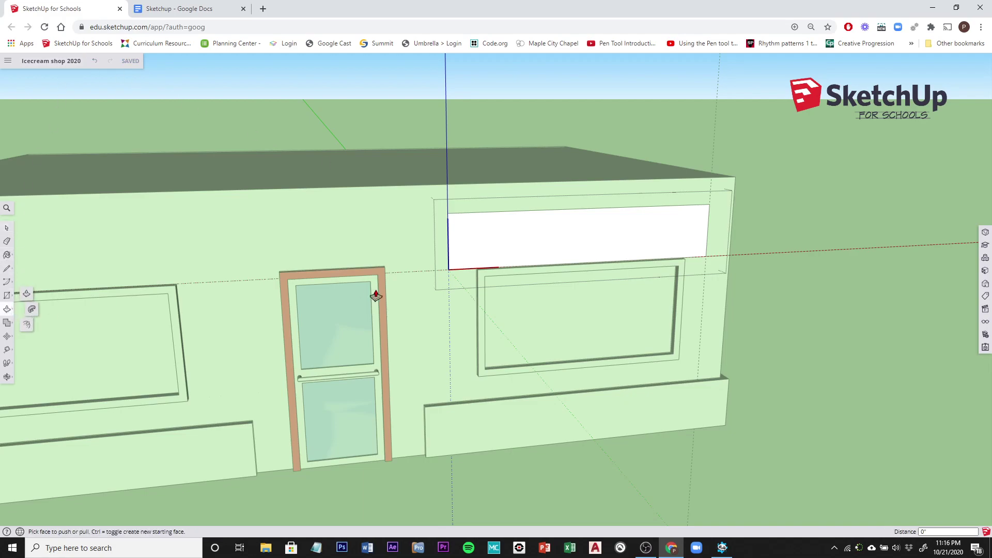
click(494, 246)
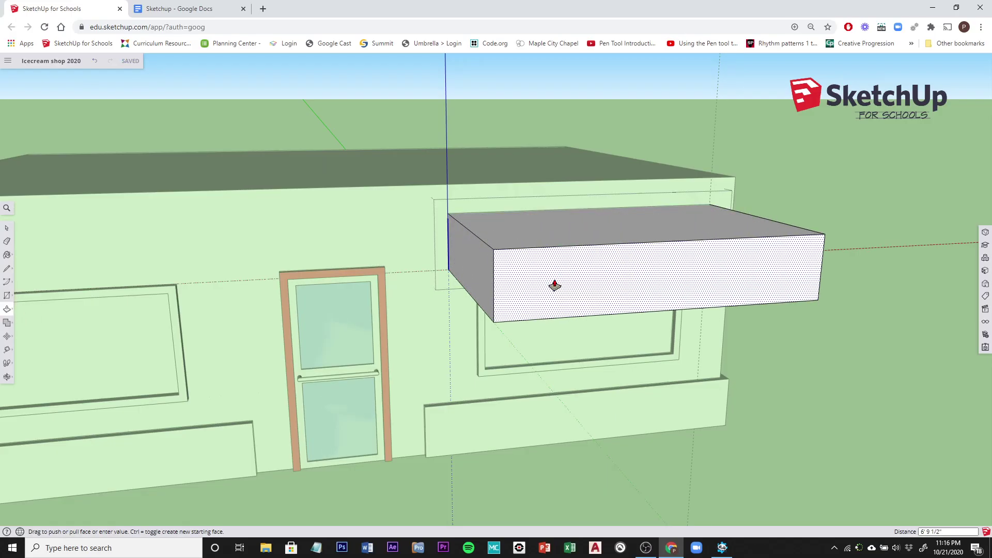
text(3)
key(Return)
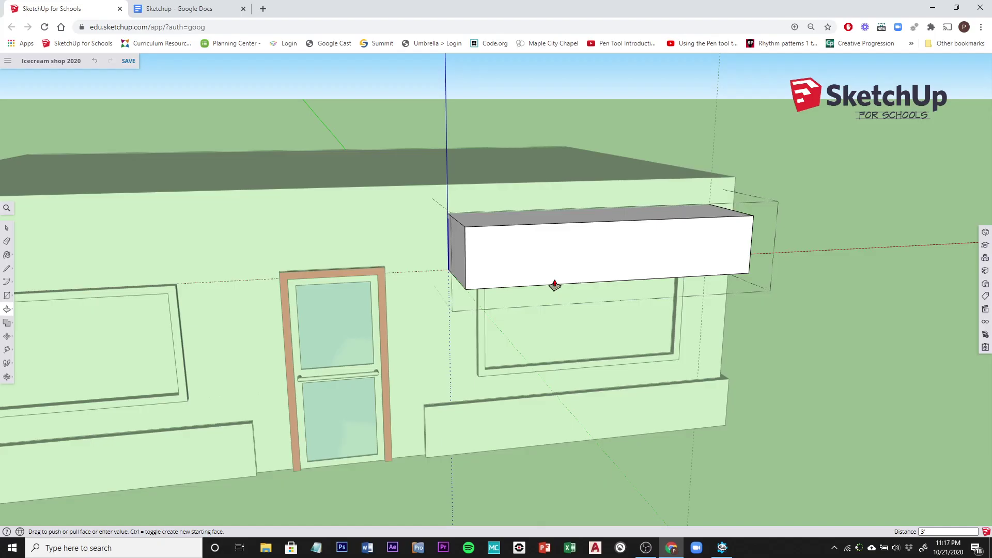
Step: Recheck the awning step order in Google Docs, undo the 3' push/pull and leave the Awning component's editing mode
click(199, 14)
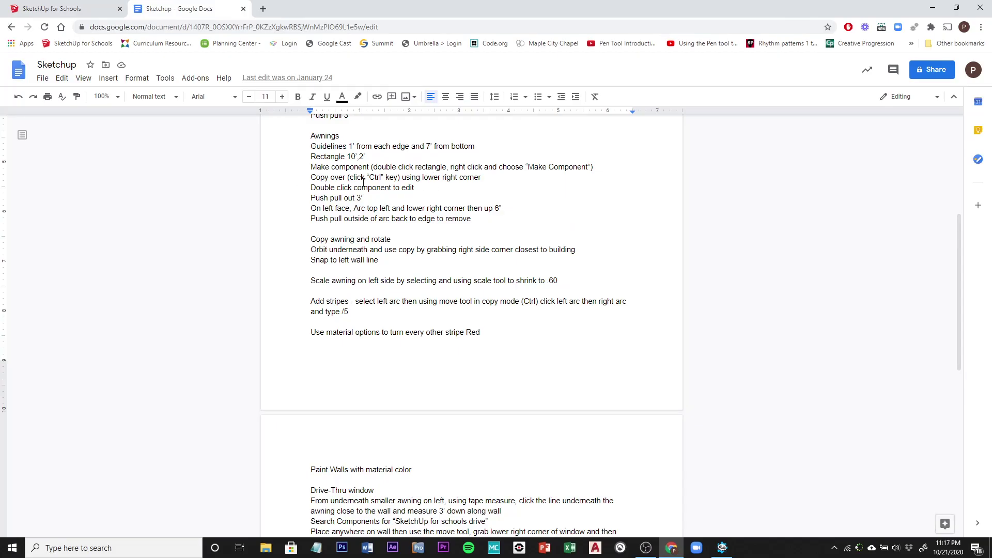
click(61, 10)
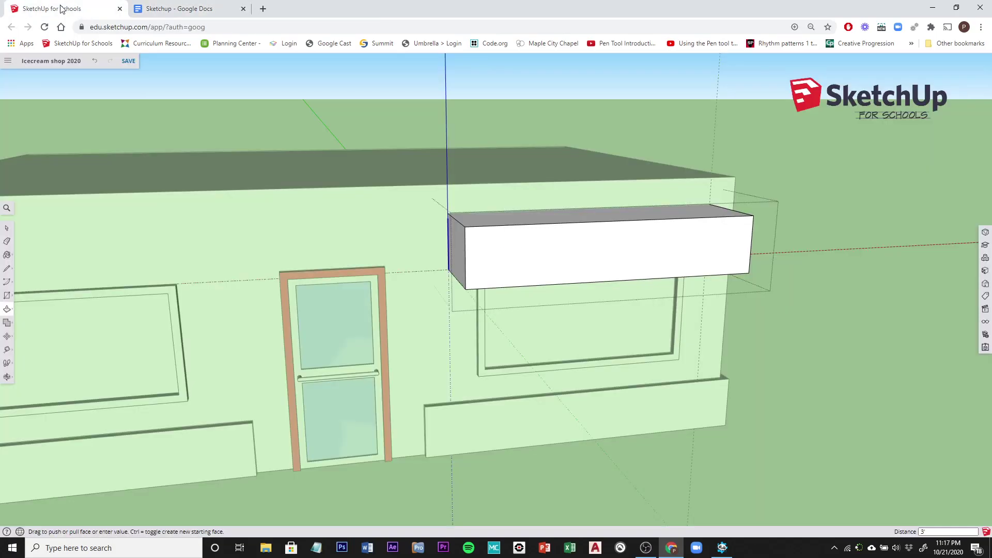
click(96, 62)
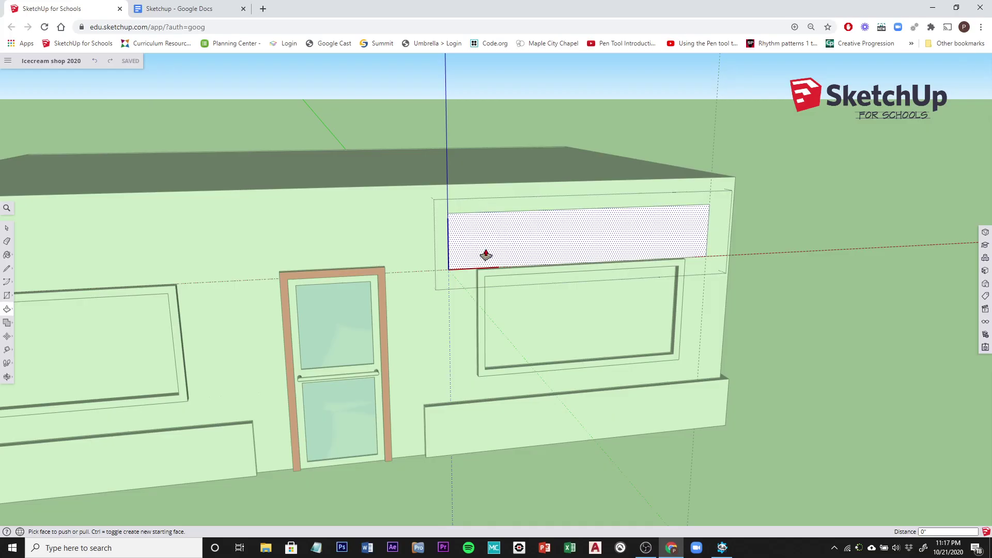
click(164, 11)
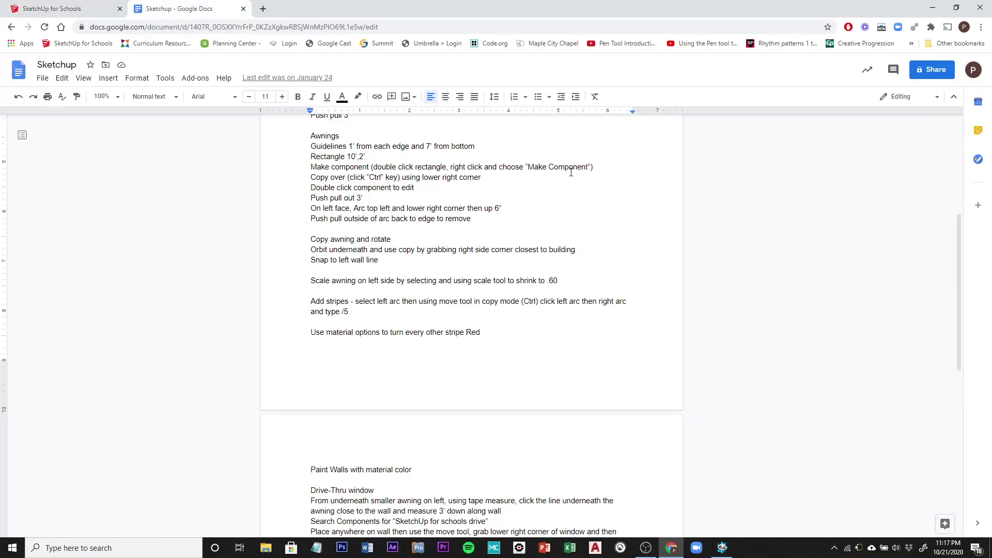
click(46, 11)
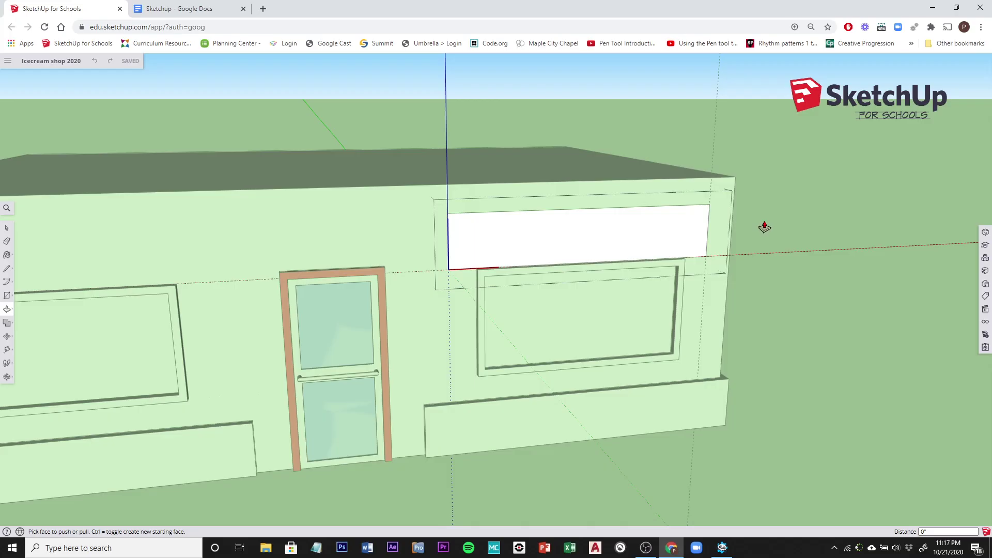
click(8, 228)
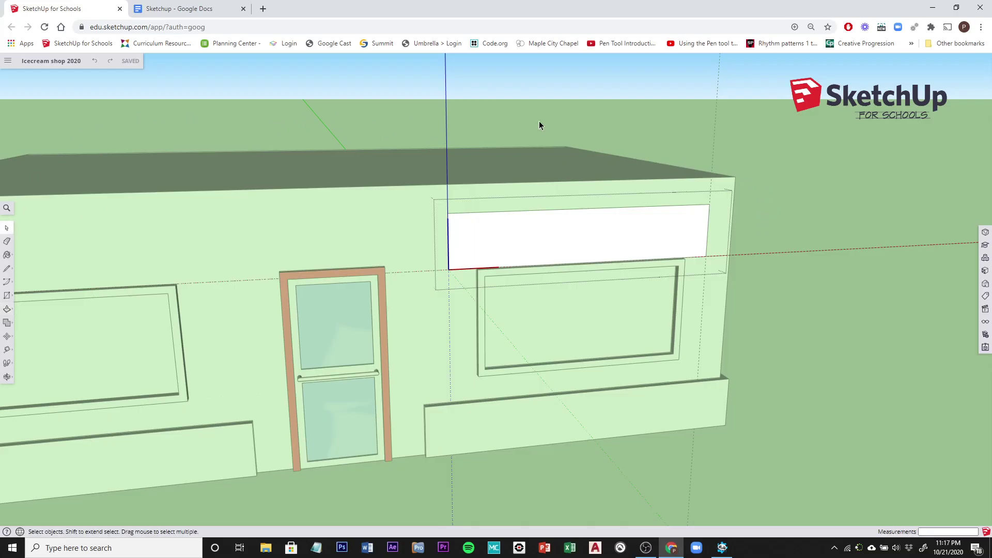
click(793, 214)
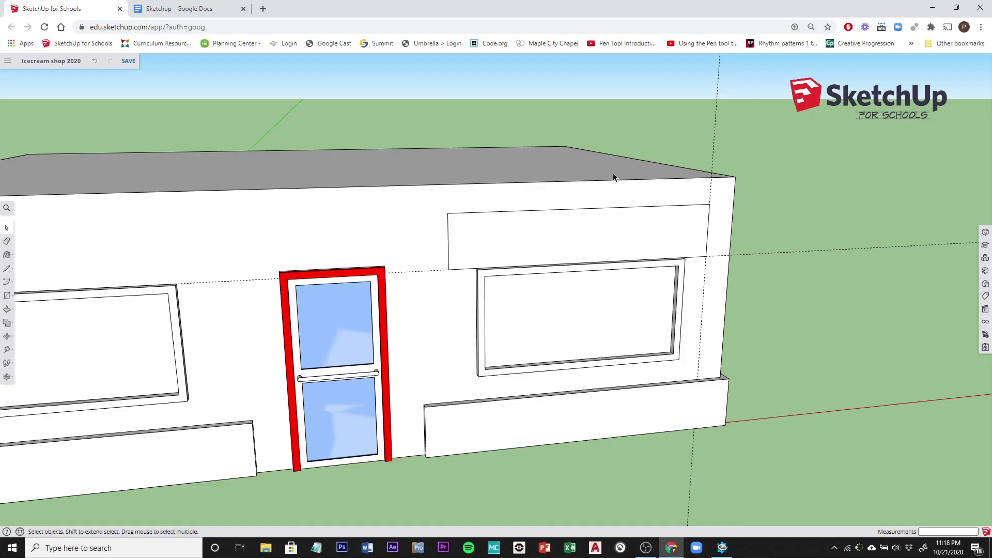
Step: Try to move the Awning component 18' along the front wall to the guideline intersection above the window left of the door
scroll(530, 143, down, 3)
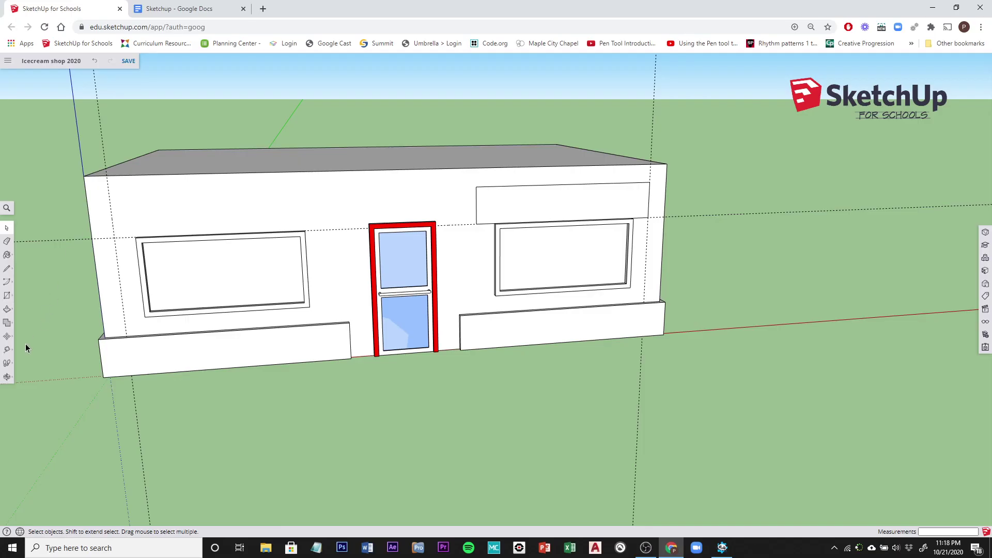
scroll(25, 342, up, 3)
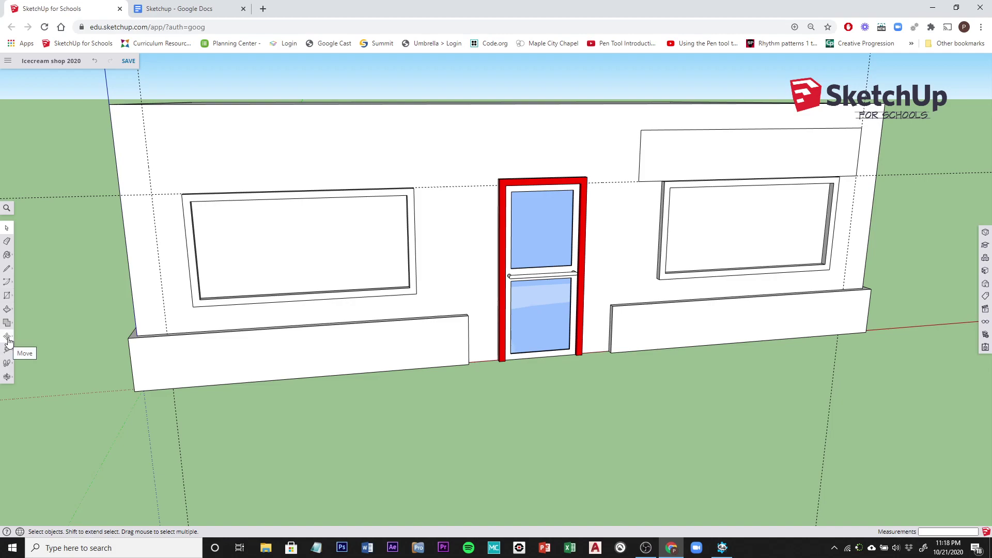
click(8, 339)
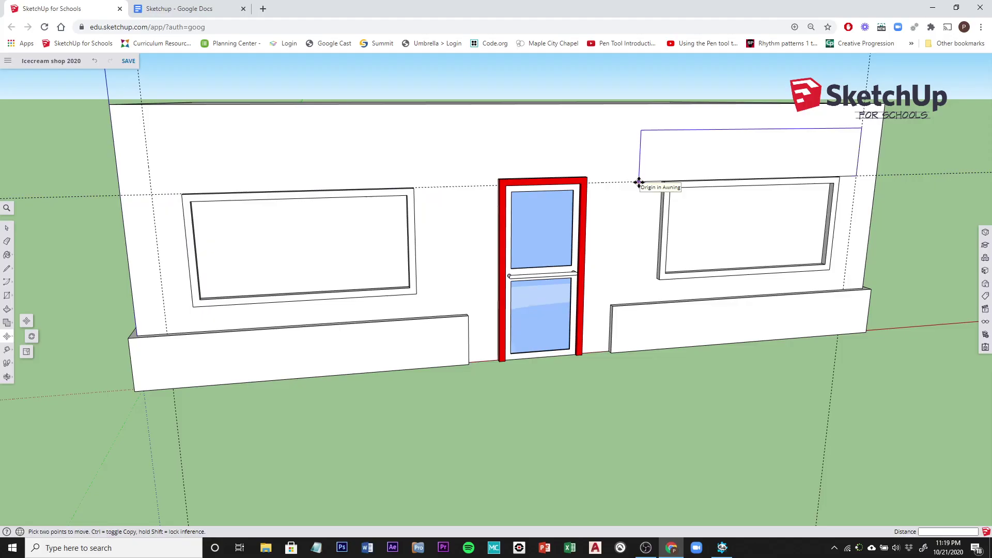
scroll(639, 181, up, 4)
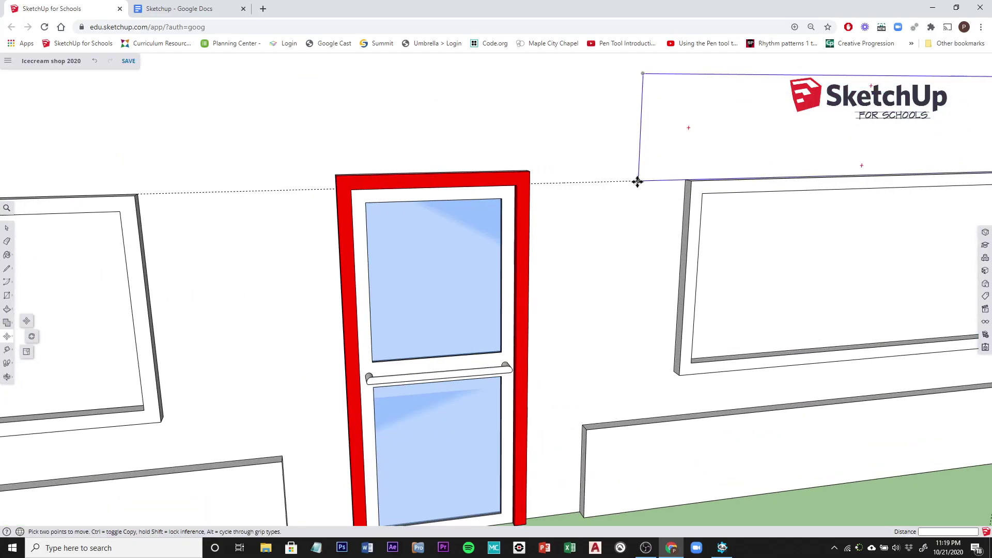
click(637, 182)
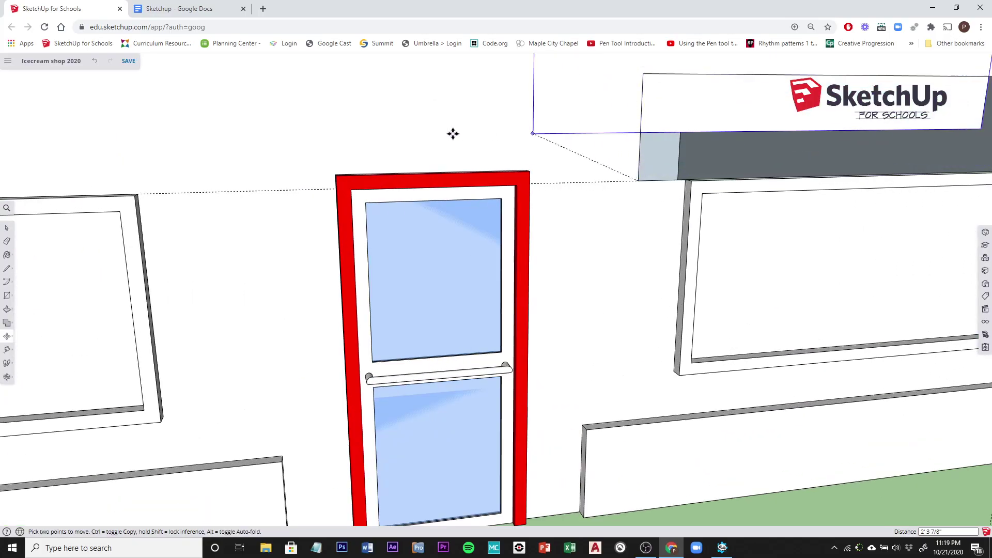
scroll(365, 167, down, 3)
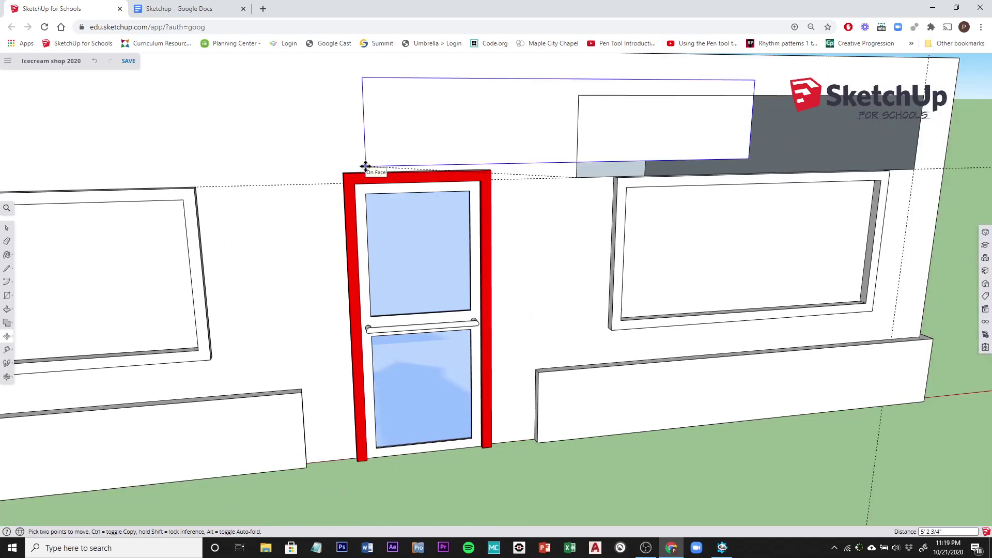
scroll(365, 166, down, 5)
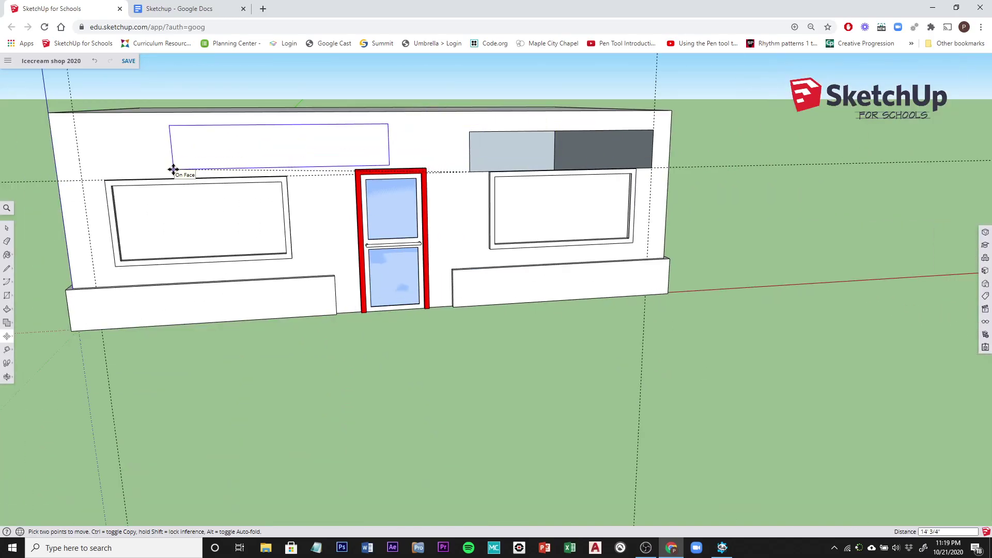
click(82, 179)
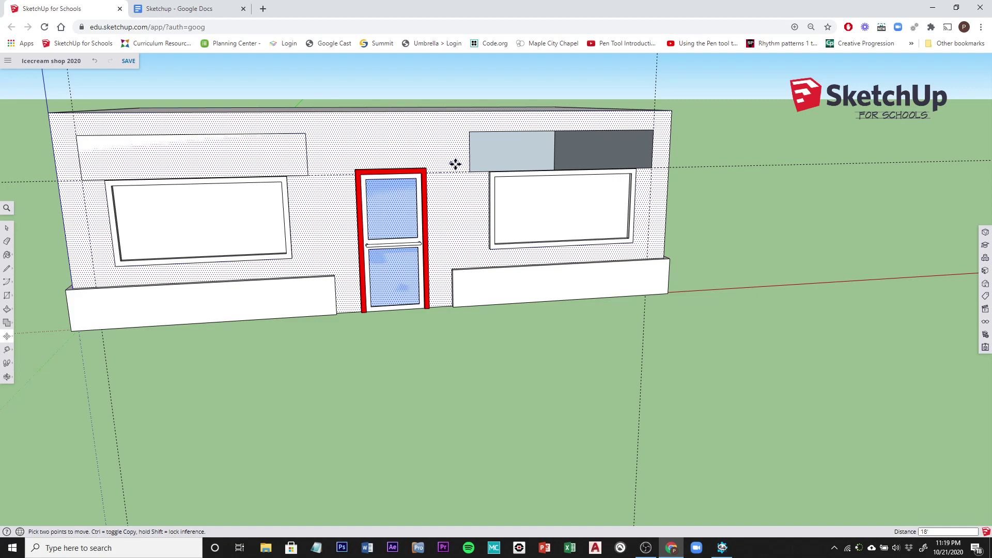
Step: Inspect the awning's original spot above the window right of the door and undo the awning move
scroll(537, 147, up, 6)
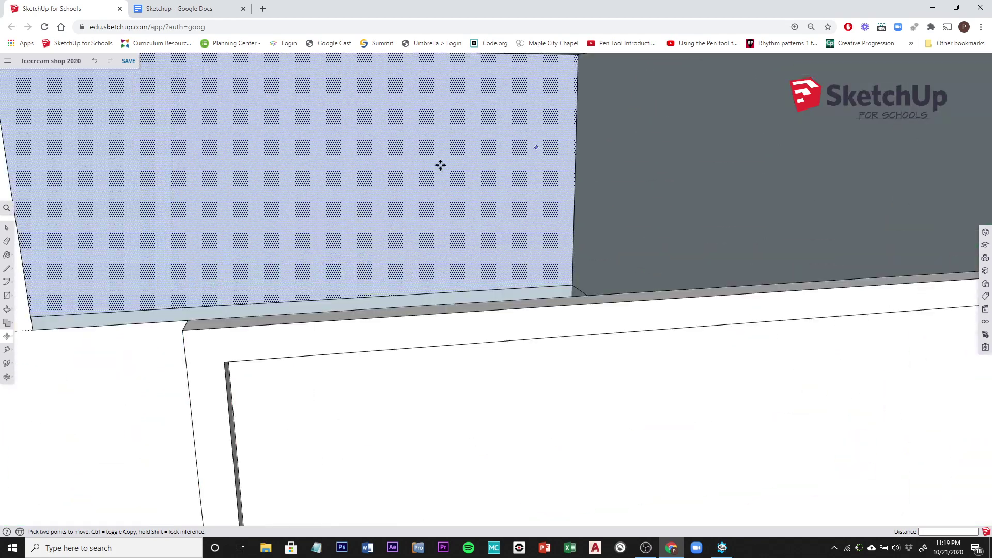
scroll(301, 225, down, 8)
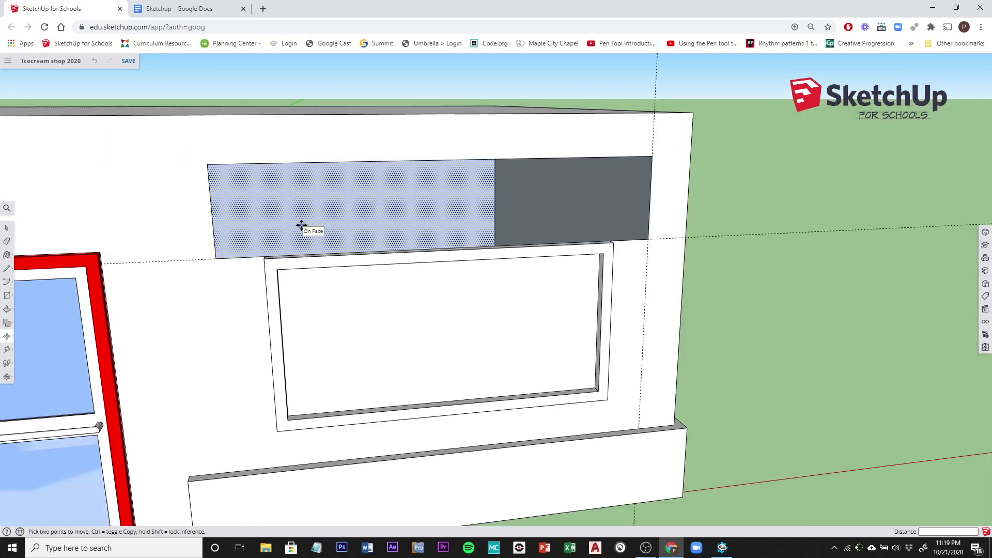
scroll(301, 225, down, 3)
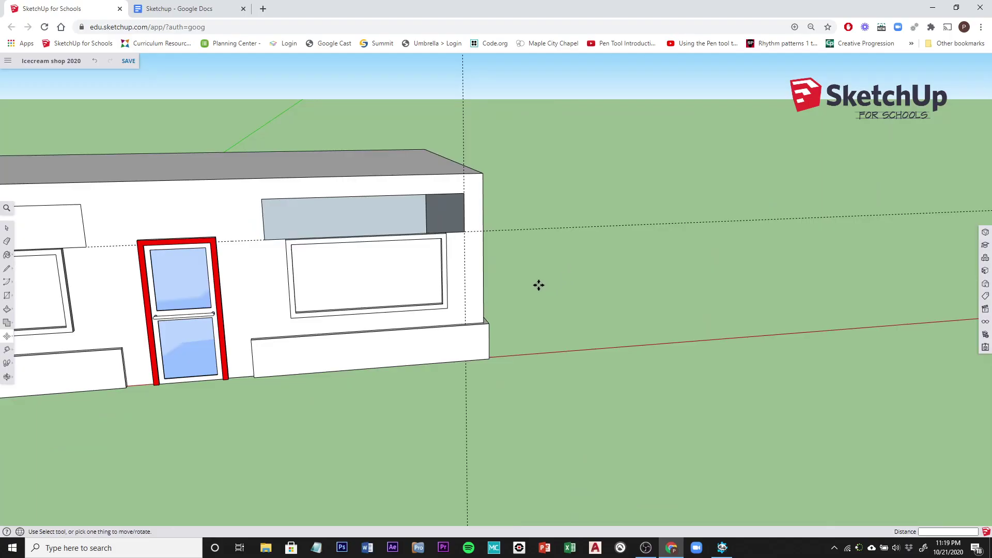
middle_drag(535, 284, 954, 262)
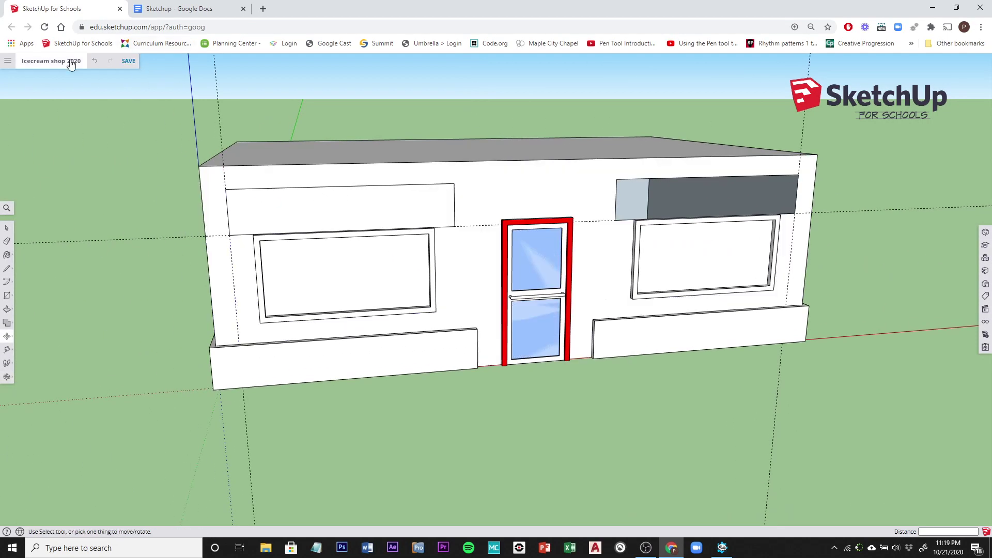
click(94, 61)
click(95, 61)
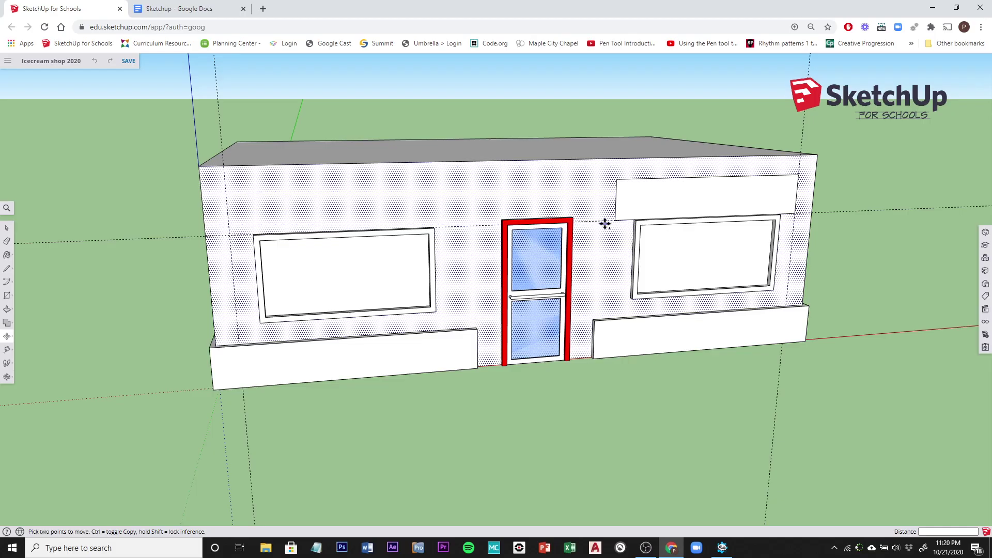
Step: Copy the Awning component by its lower-left corner 18' along the front wall to the guideline intersection above the window left of the door
scroll(618, 219, up, 6)
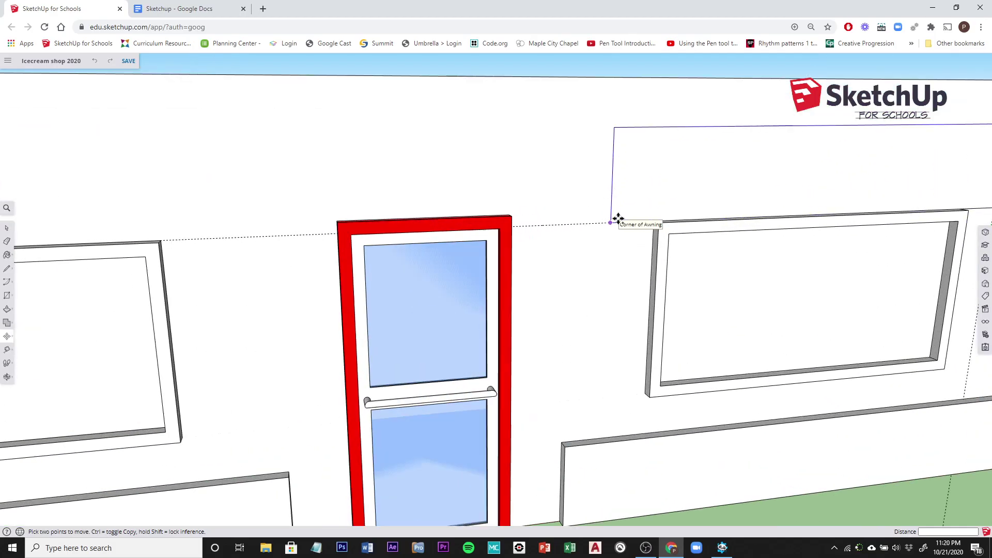
scroll(618, 219, up, 2)
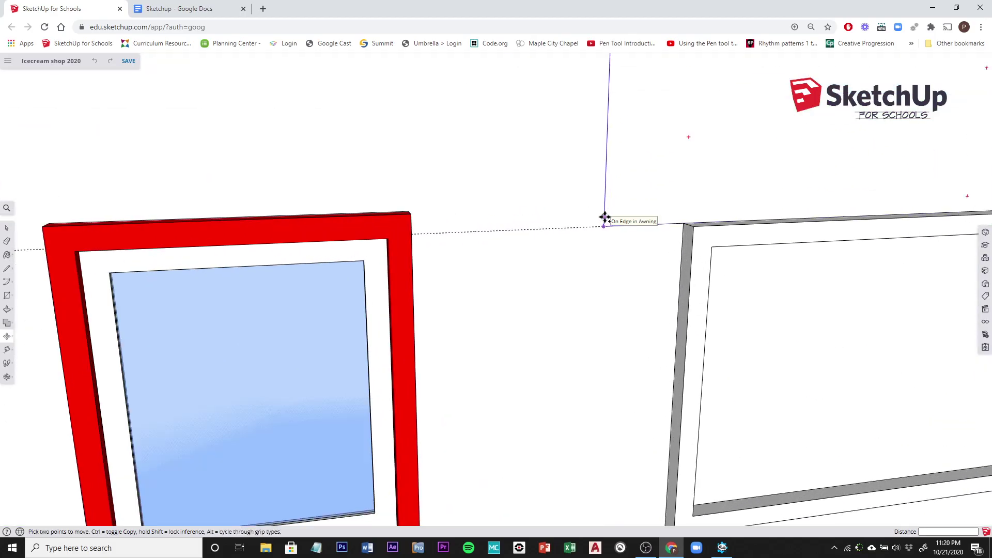
click(605, 226)
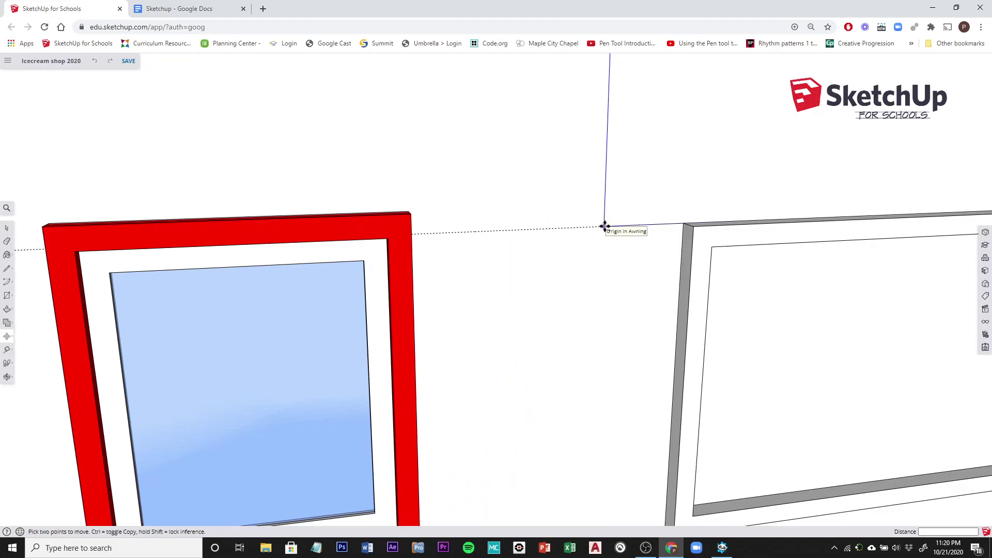
scroll(604, 226, up, 2)
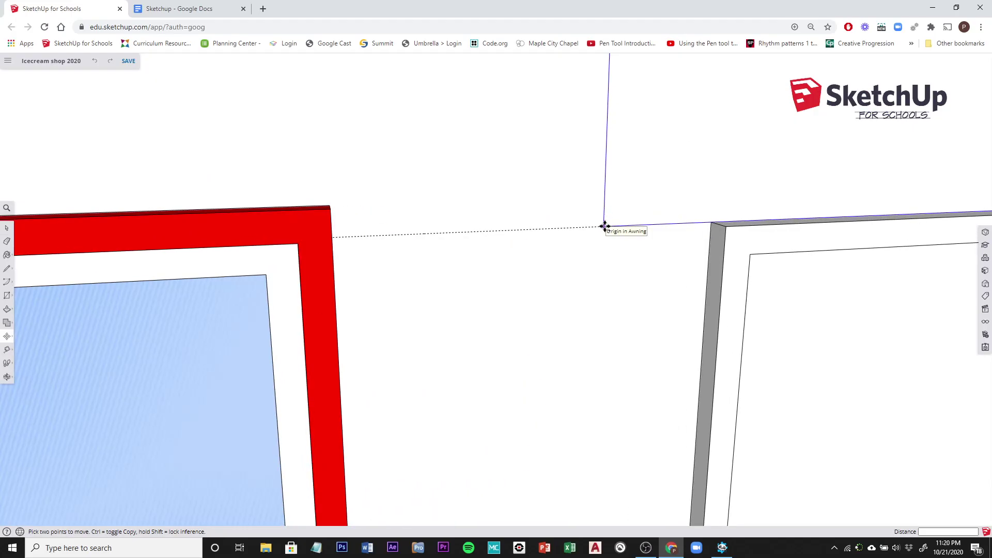
click(605, 226)
key(ctrl)
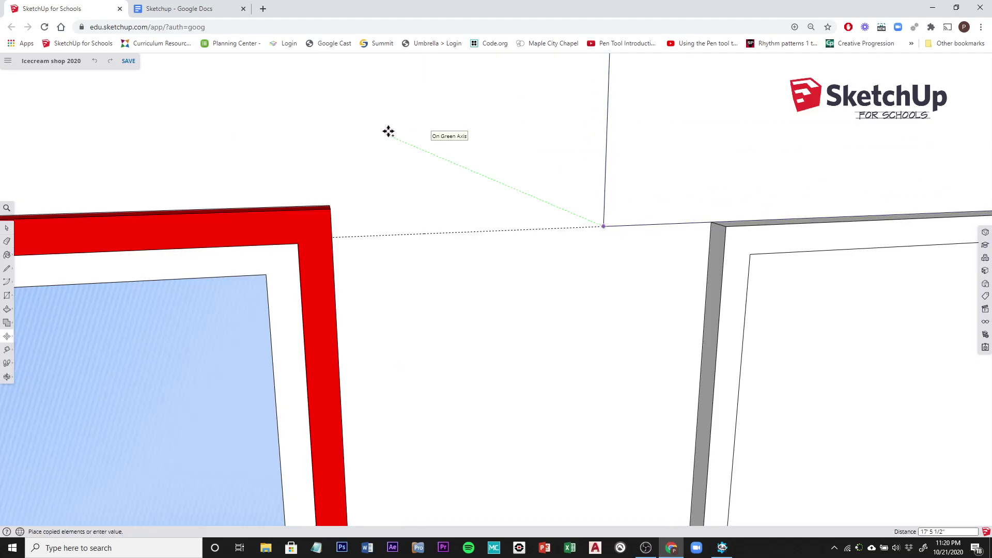
scroll(389, 132, down, 8)
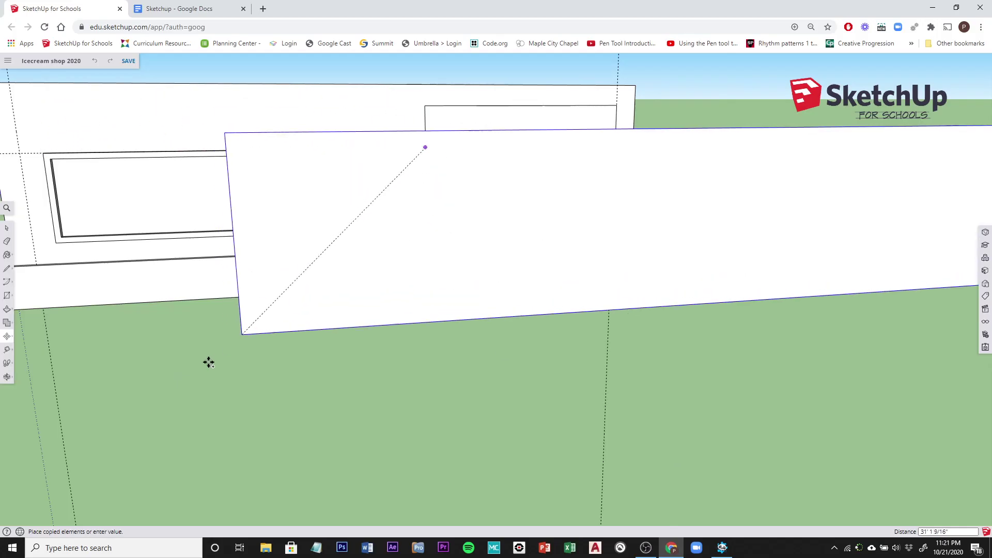
scroll(186, 311, down, 5)
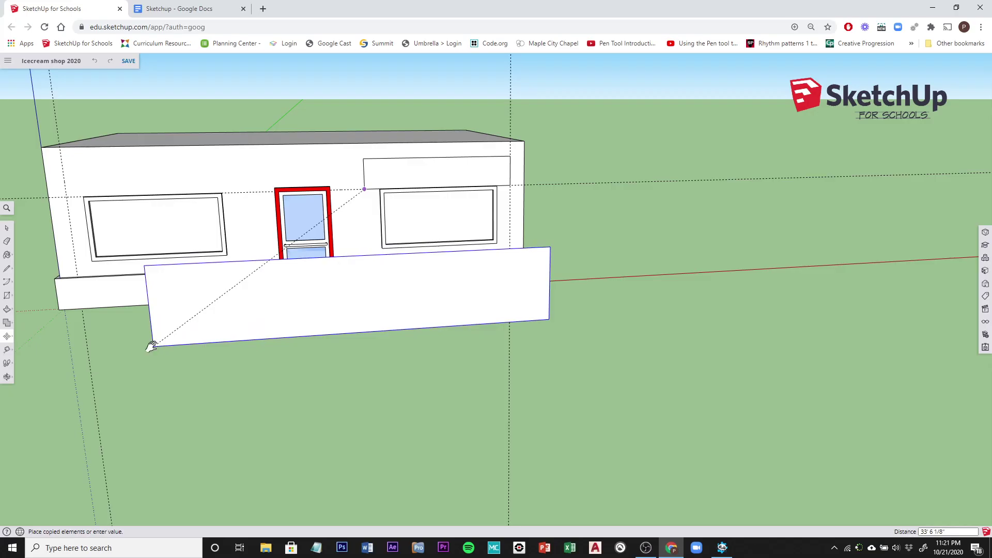
key(o)
drag(148, 343, 489, 429)
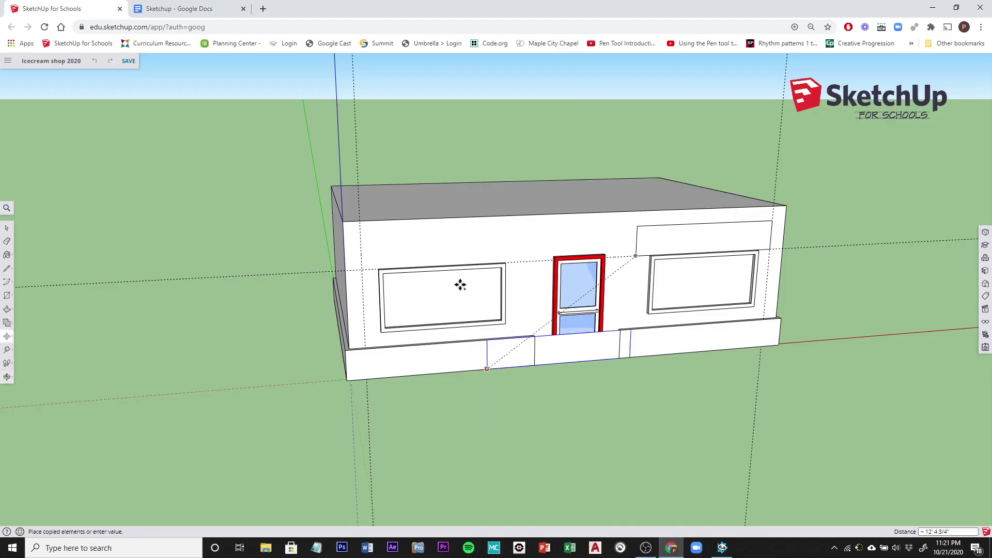
scroll(361, 265, up, 6)
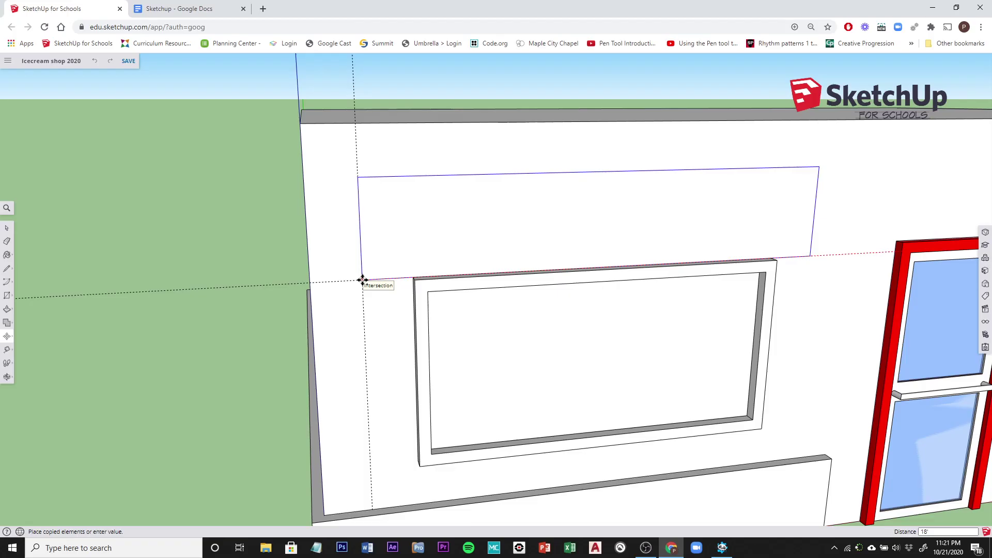
click(362, 280)
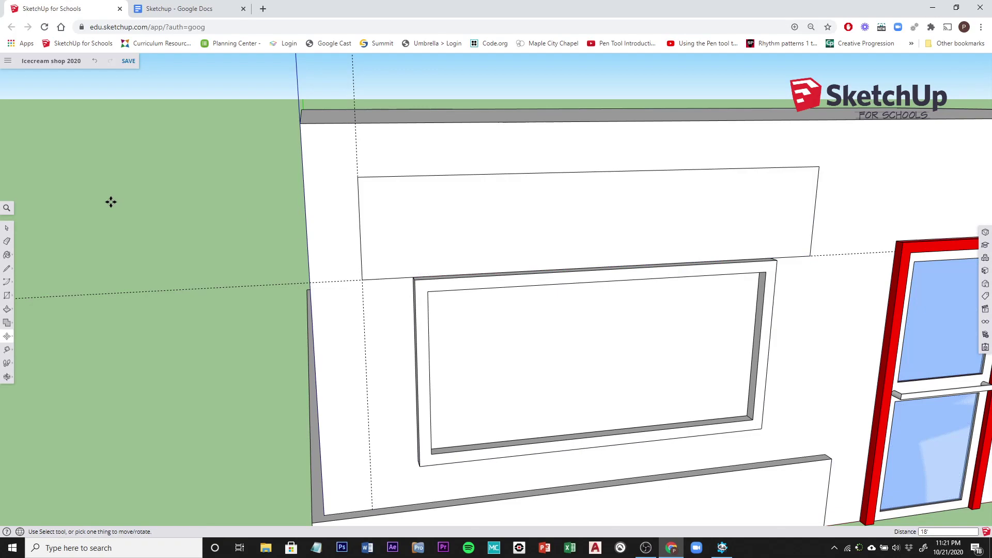
Step: Open the right-hand Awning component for editing and push/pull its front face out 3' from the wall
scroll(111, 202, down, 6)
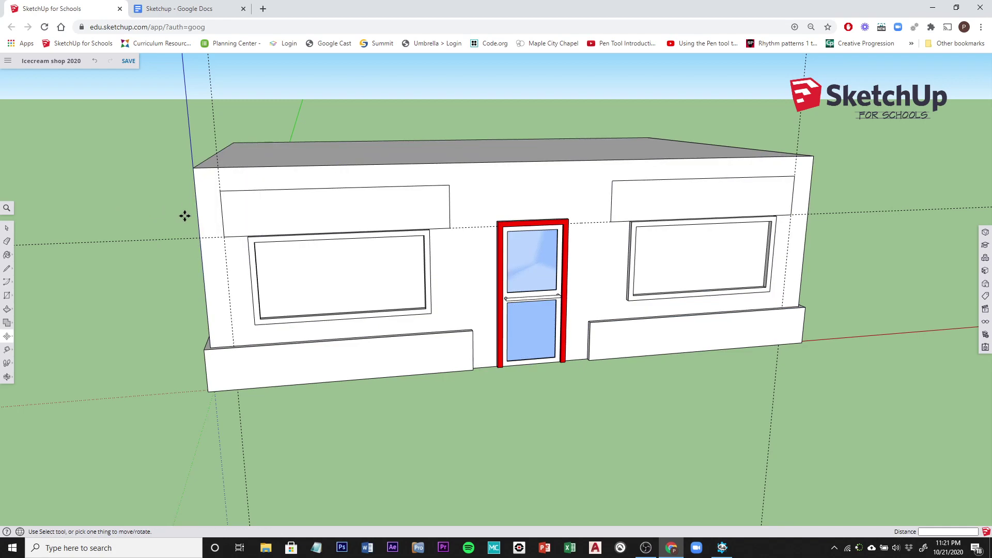
click(9, 231)
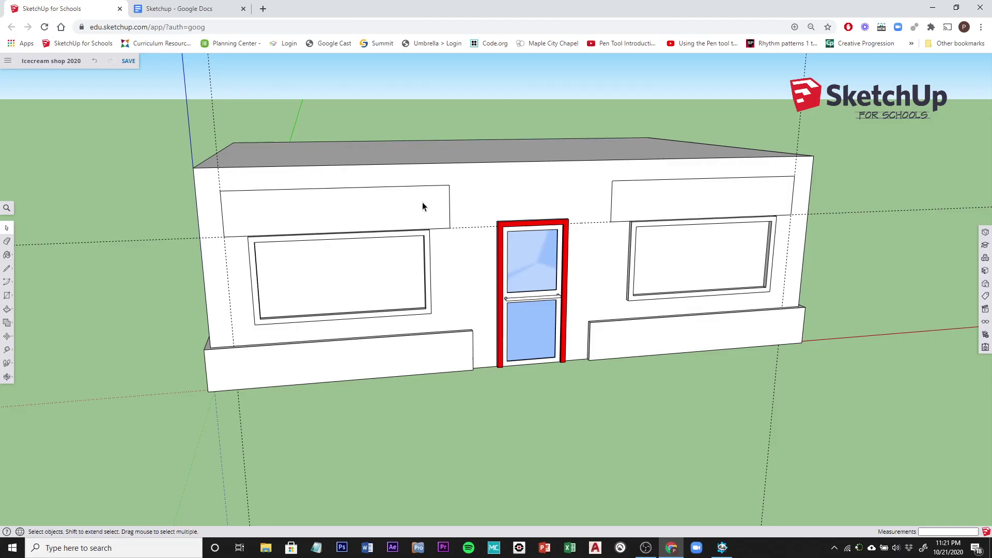
double_click(668, 206)
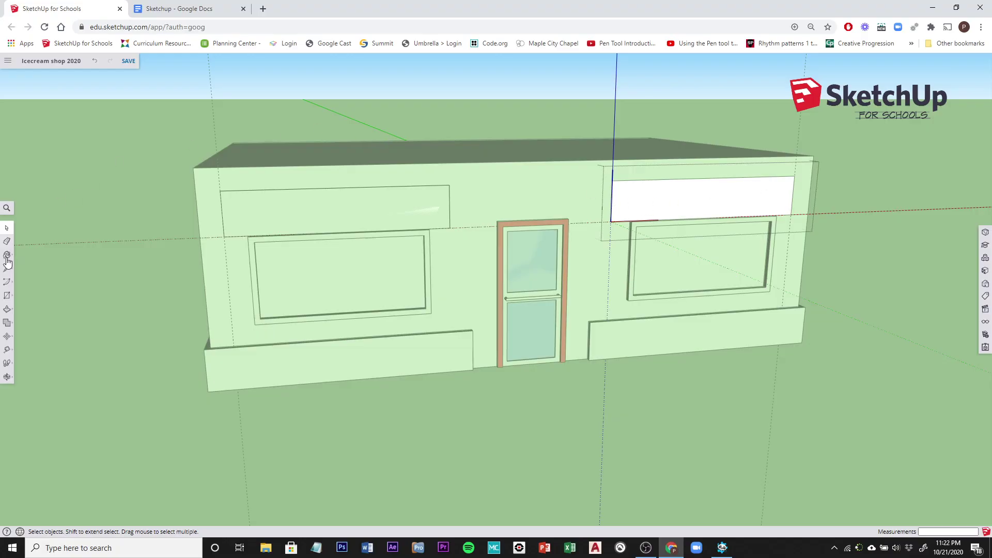
click(7, 311)
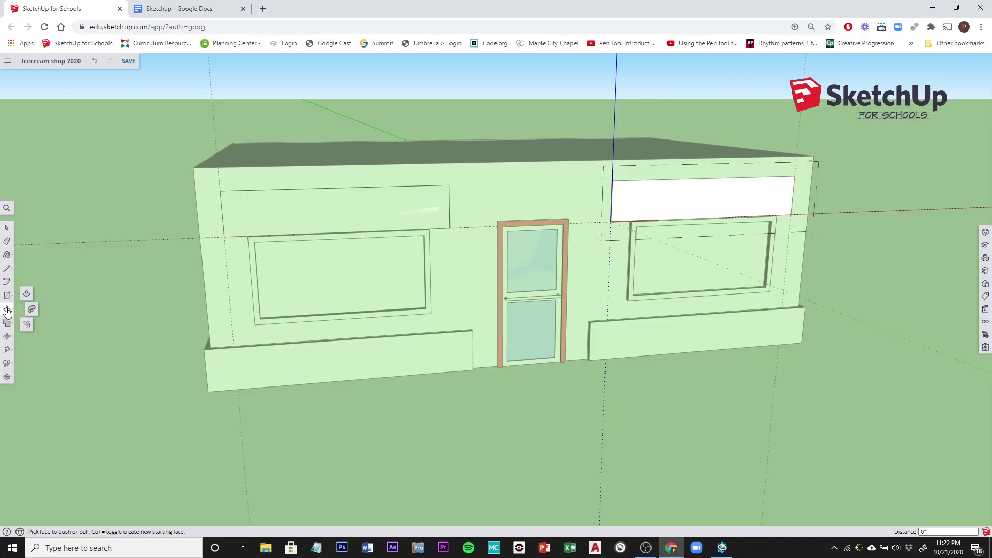
click(656, 199)
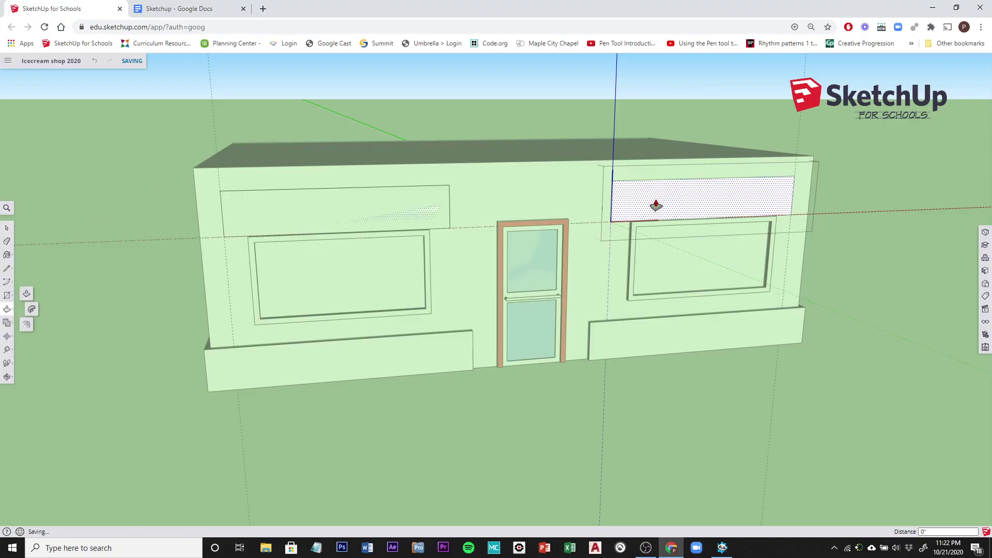
key(p)
mouse_move(656, 204)
mouse_down()
mouse_move(728, 238)
mouse_move(665, 207)
mouse_move(692, 214)
mouse_move(593, 202)
mouse_move(412, 212)
mouse_move(682, 212)
mouse_move(655, 215)
mouse_move(685, 229)
mouse_move(693, 213)
mouse_move(713, 212)
mouse_up()
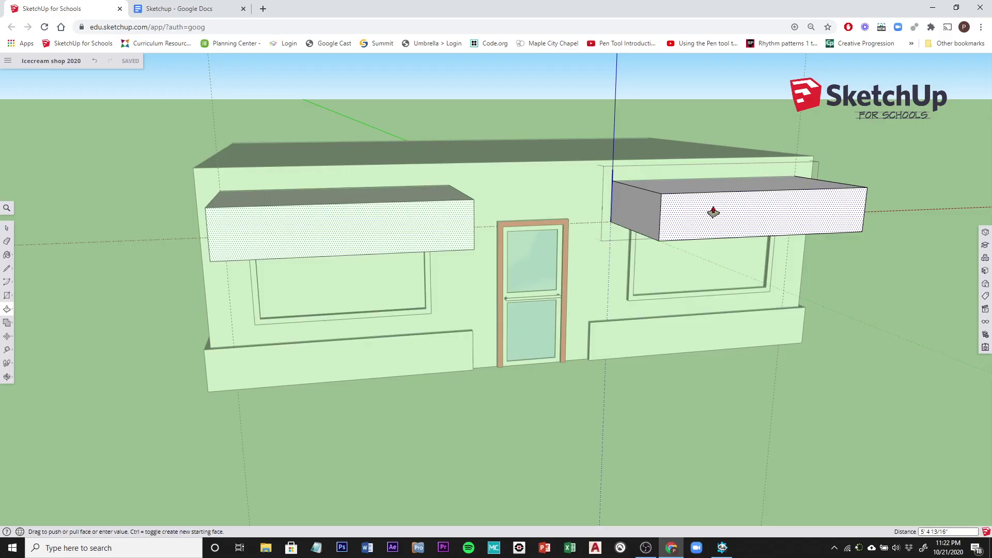
mouse_move(713, 212)
mouse_down()
mouse_move(704, 223)
mouse_move(717, 224)
mouse_up()
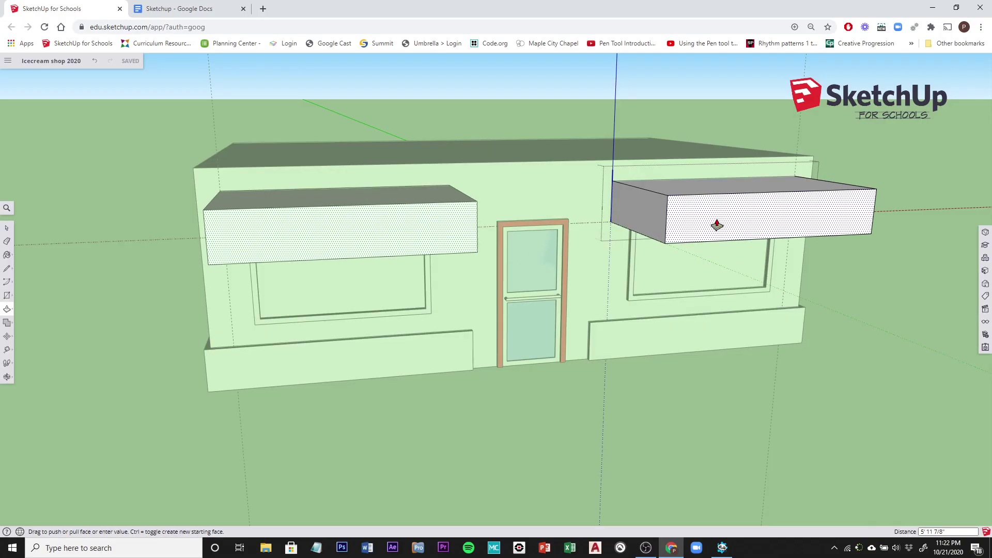
text(3)
key(Return)
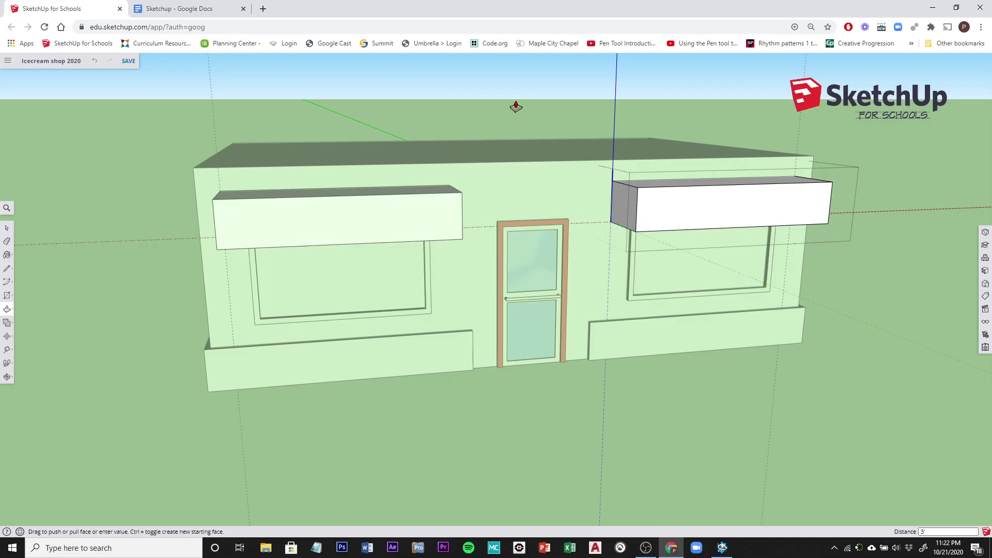
Step: Check the awning arc instructions in the Sketchup document and bring the left end face of the awning into view
click(194, 14)
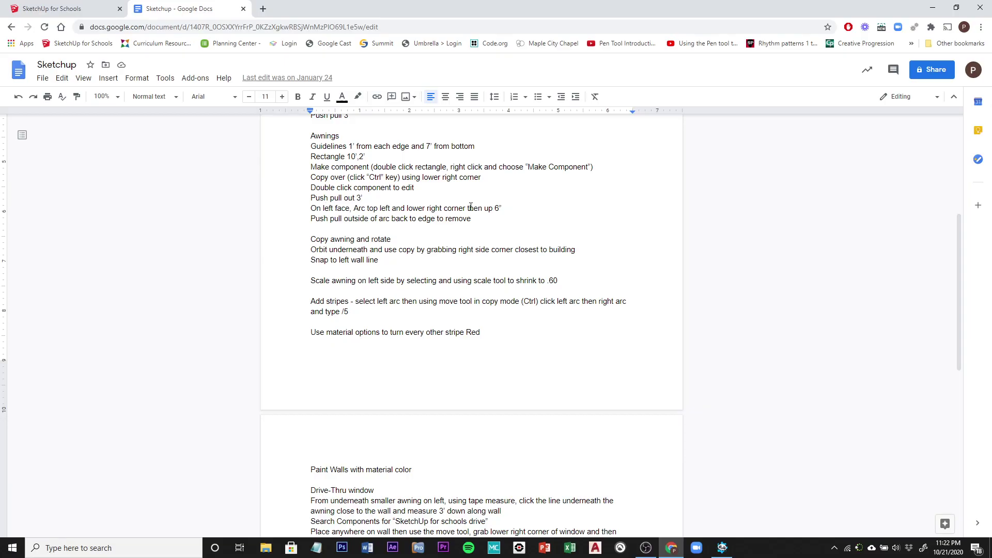
click(74, 14)
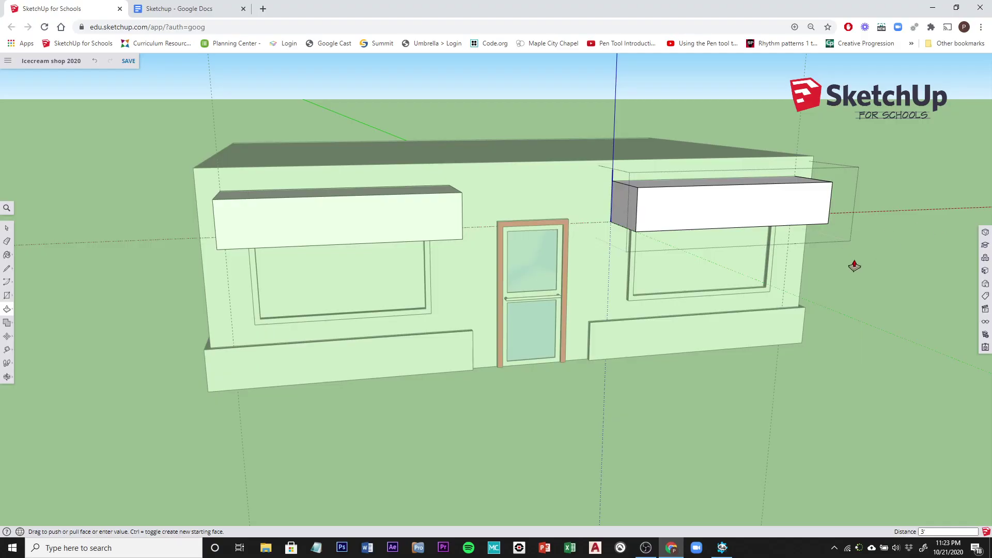
middle_drag(854, 265, 414, 261)
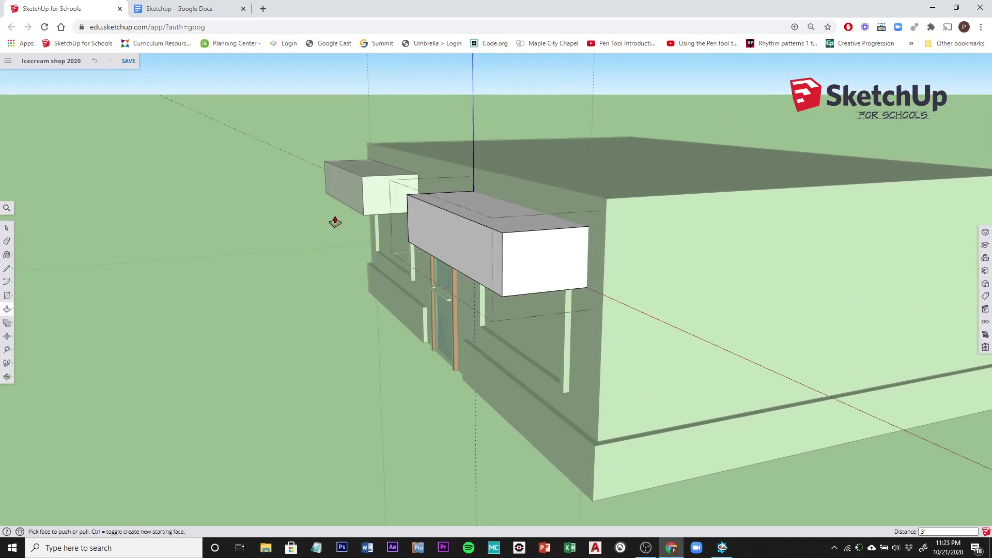
click(6, 287)
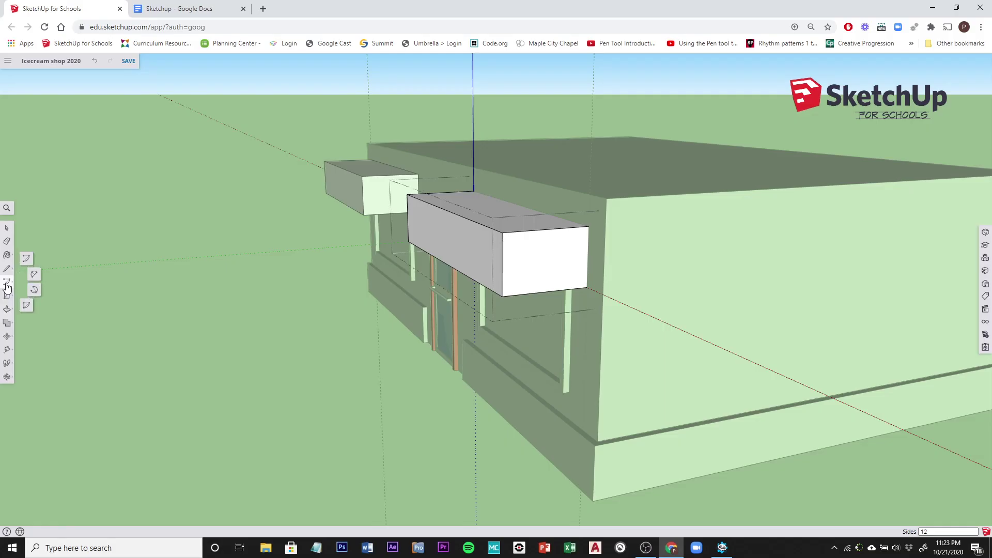
click(25, 260)
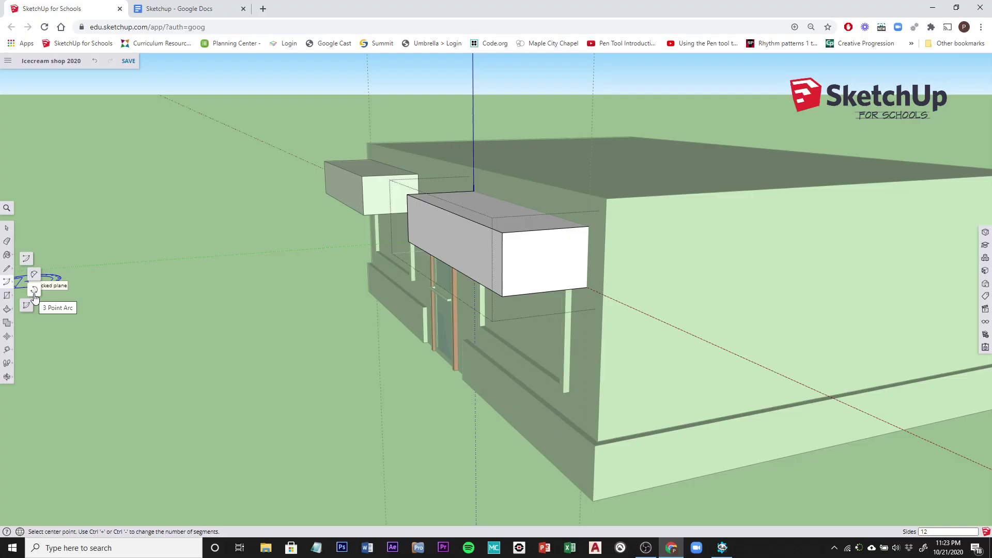
click(178, 9)
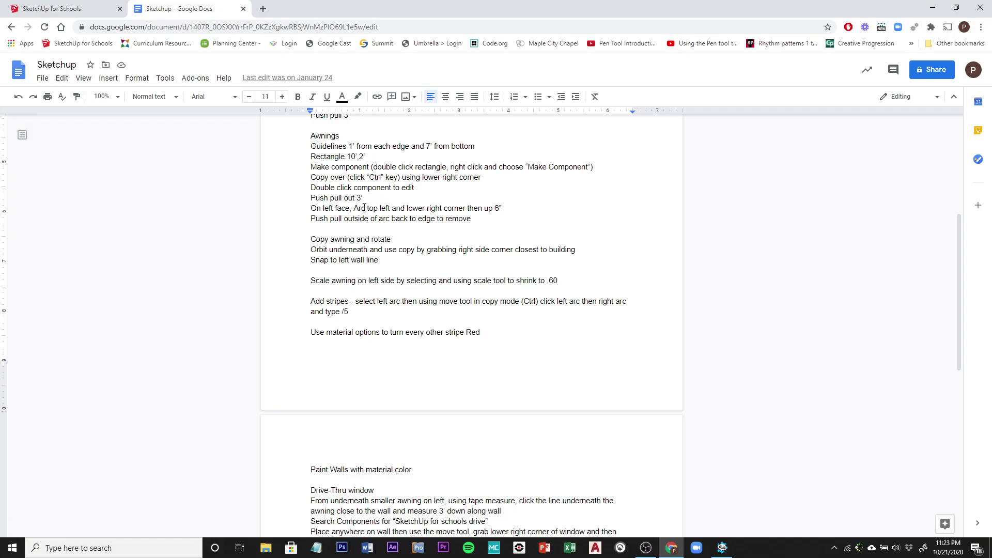
click(61, 9)
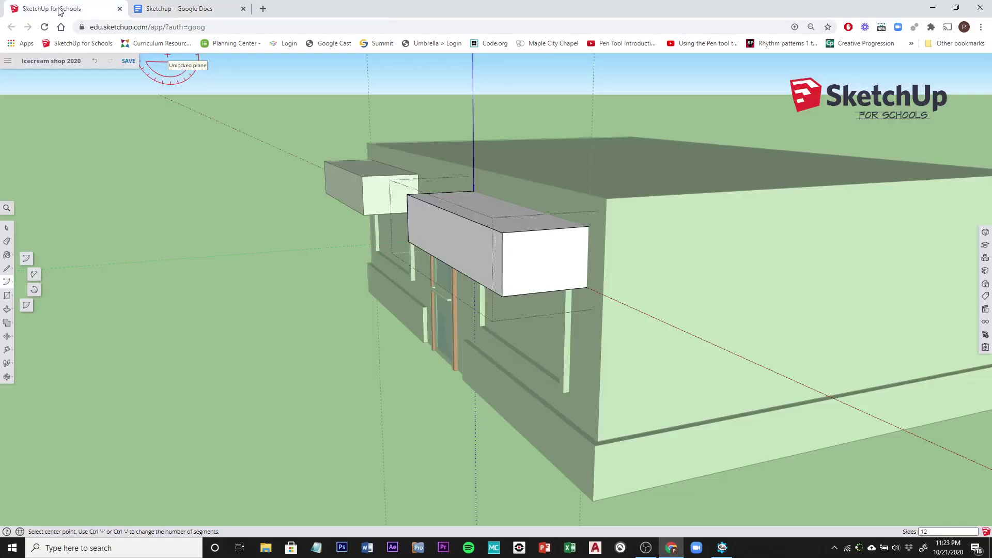
middle_drag(222, 310, 923, 325)
key(c)
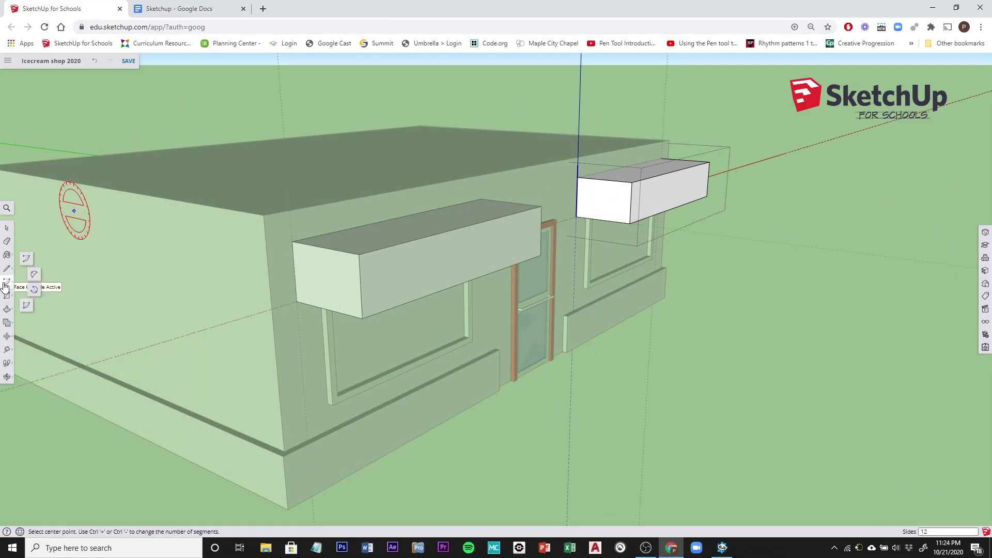
click(31, 289)
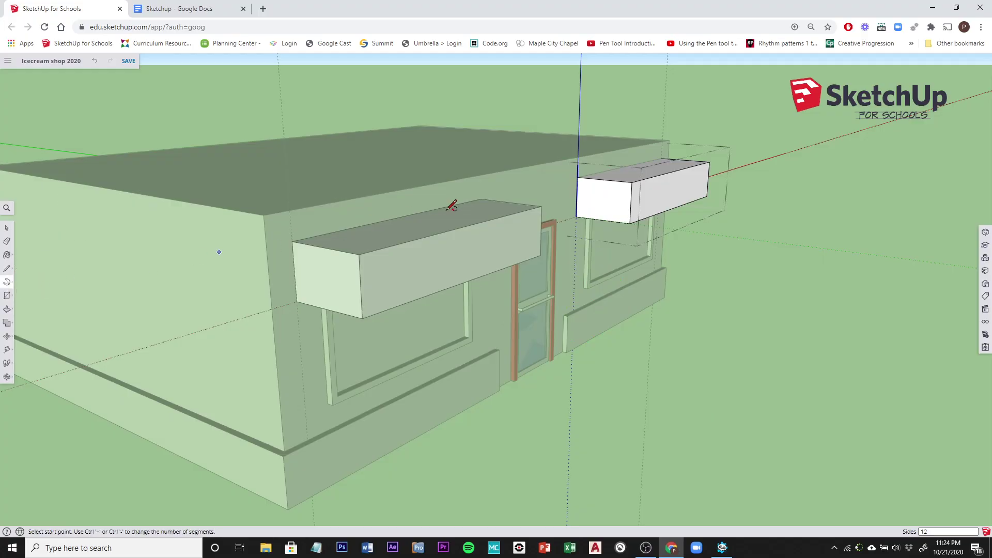
click(577, 178)
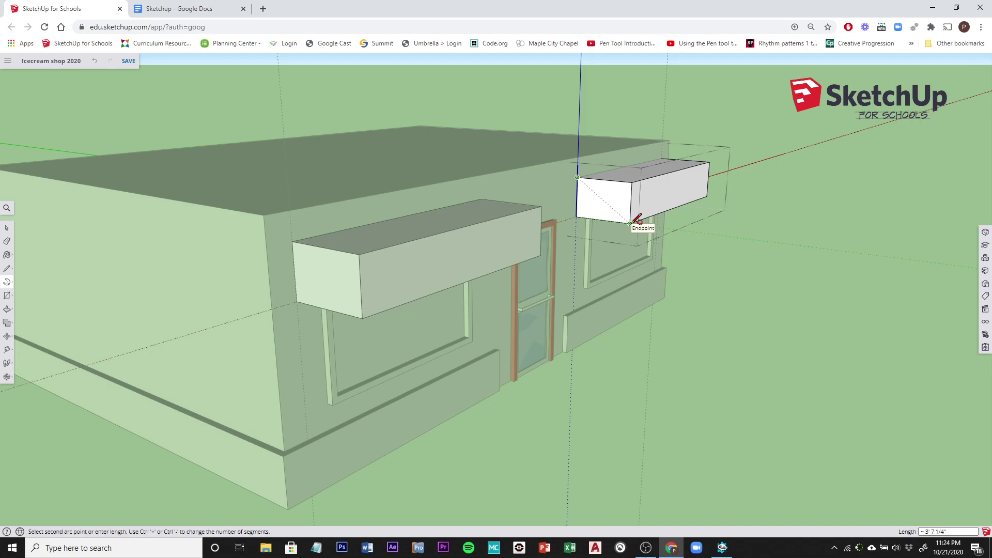
click(629, 223)
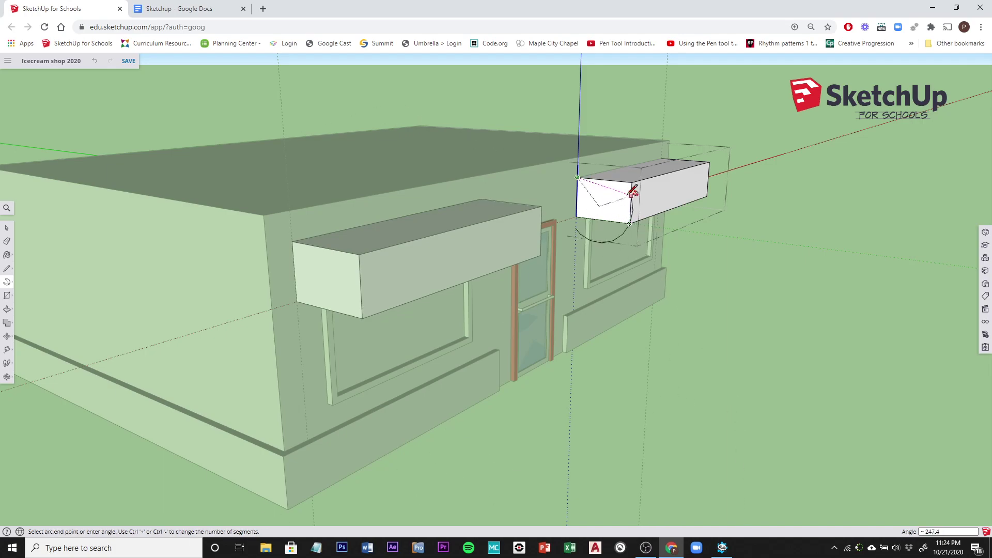
scroll(623, 189, up, 4)
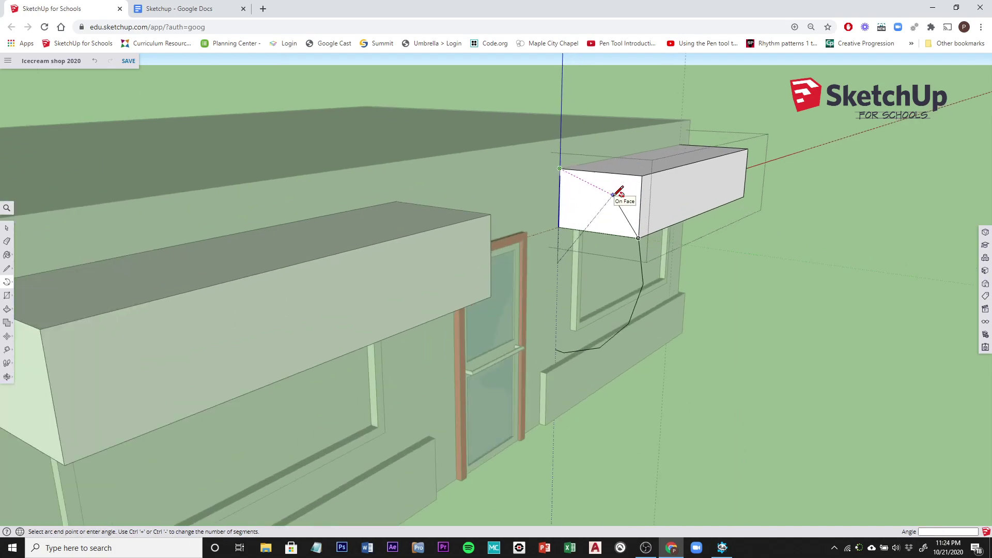
scroll(619, 191, up, 2)
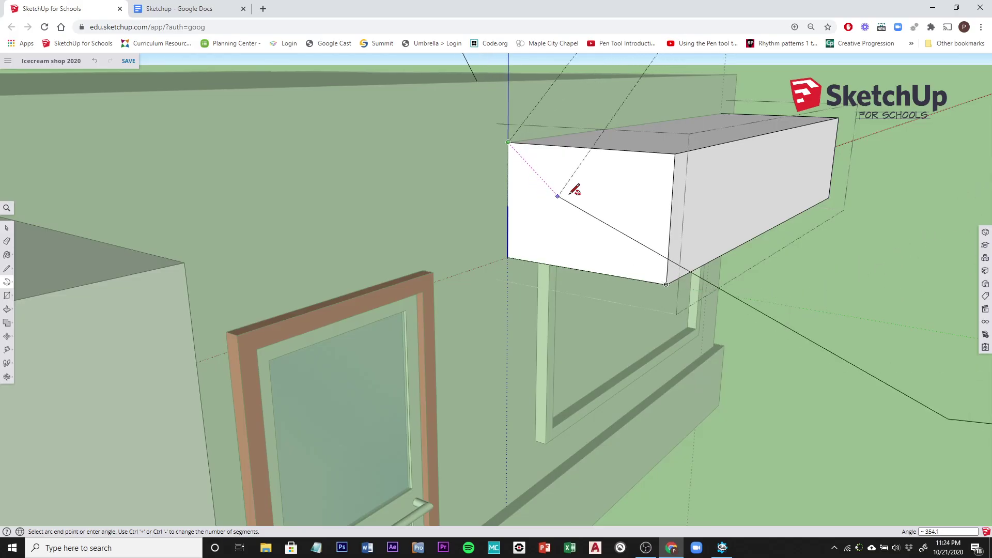
scroll(620, 173, up, 3)
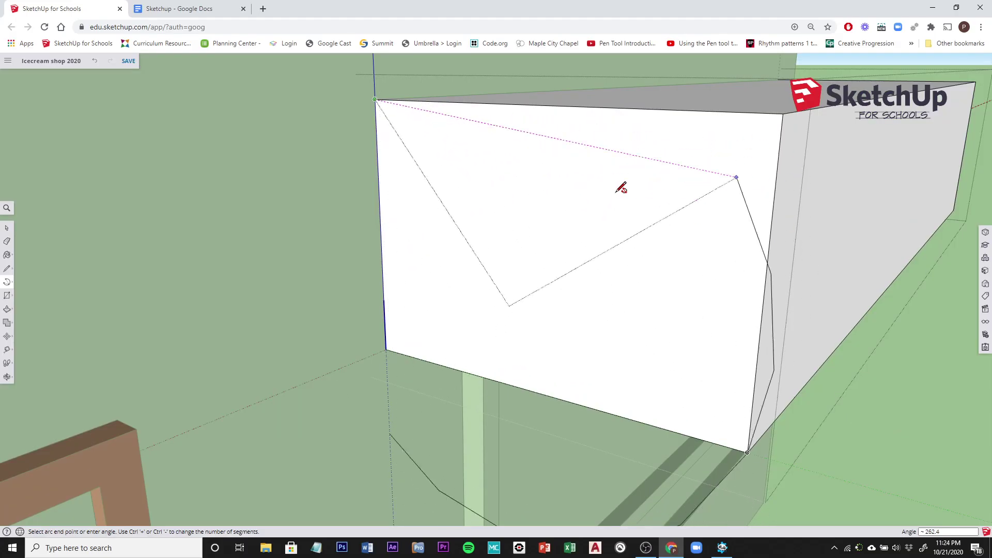
scroll(616, 148, down, 2)
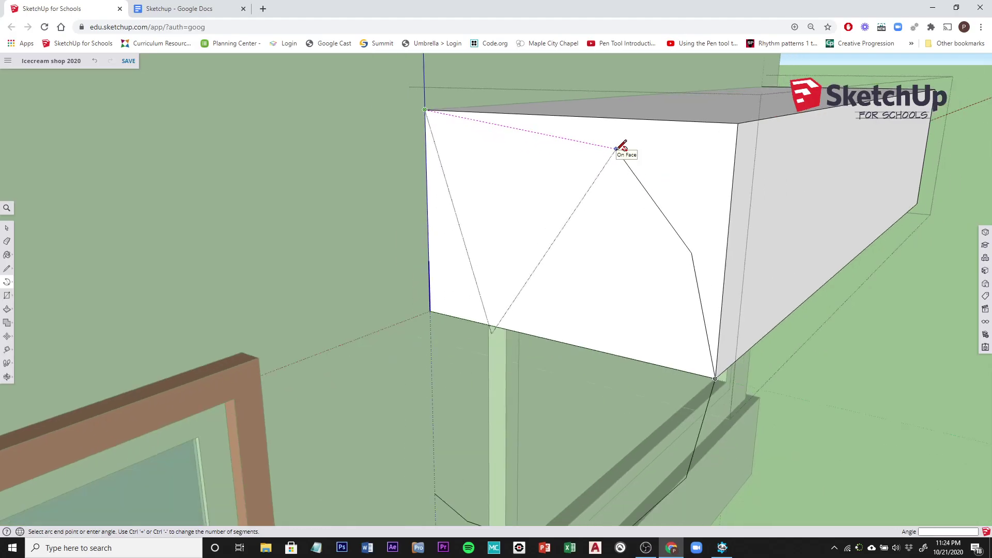
scroll(616, 148, down, 3)
scroll(616, 148, up, 4)
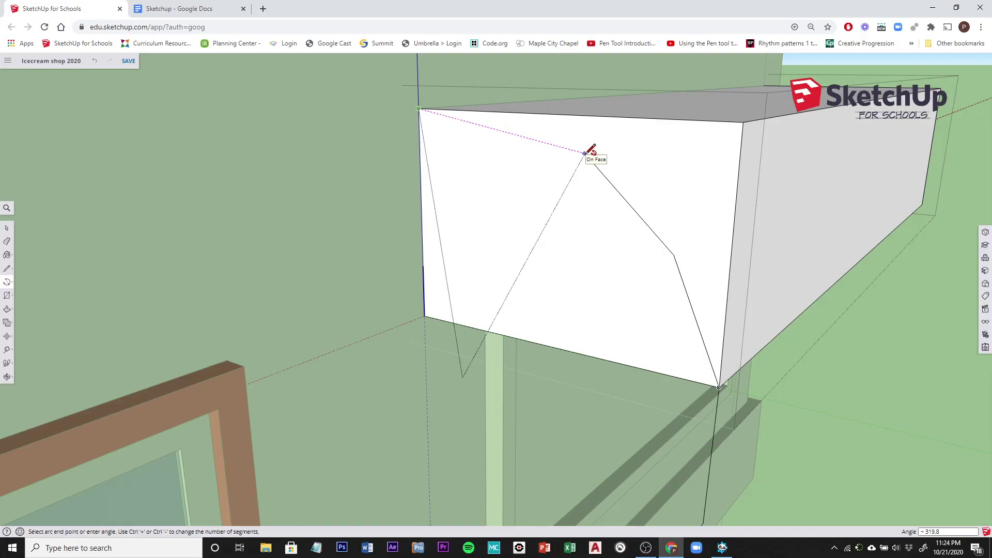
key(Escape)
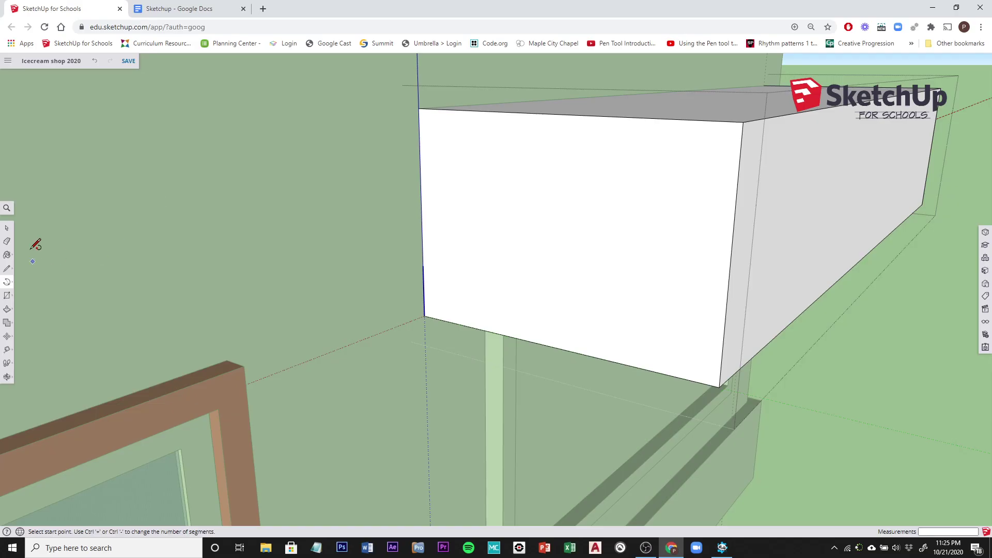
Step: Draw a trial 2 Point Arc with a 6" bulge between the top-left and lower-right corners of the awning's left face, and undo it
click(9, 288)
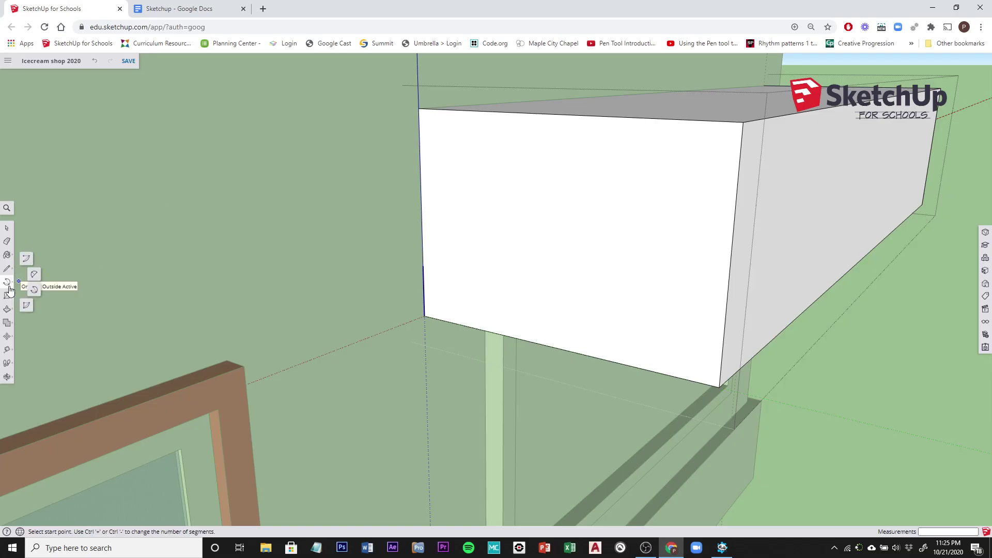
click(35, 276)
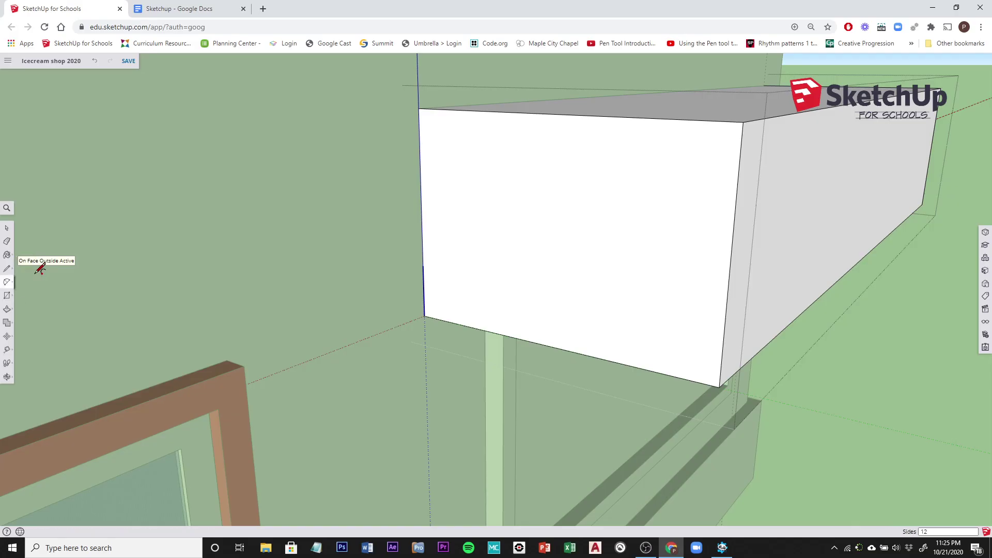
click(418, 108)
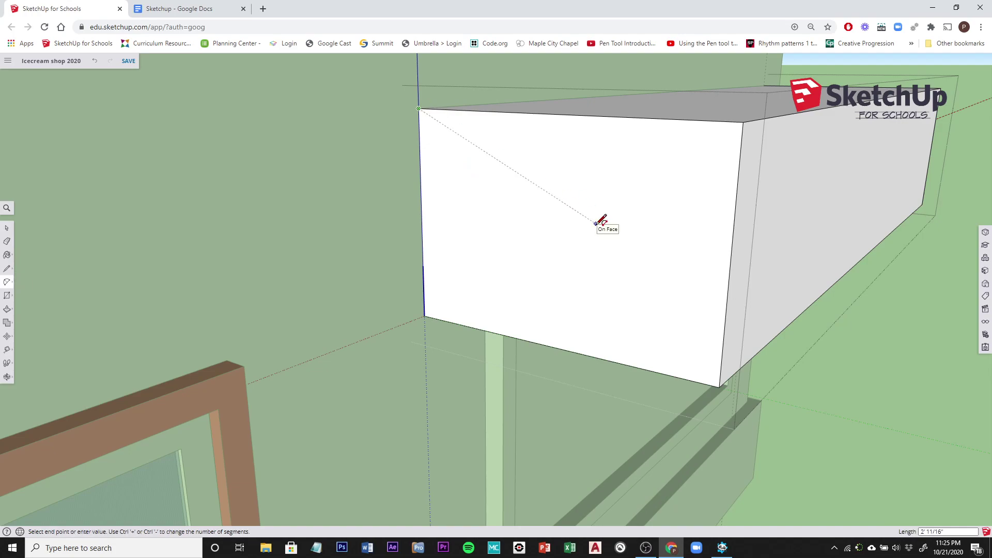
click(719, 386)
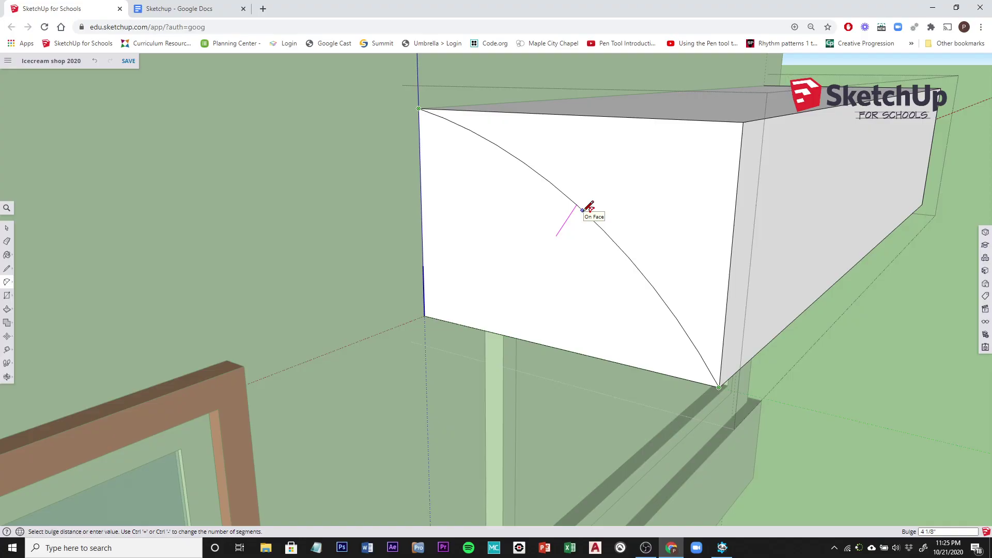
click(176, 8)
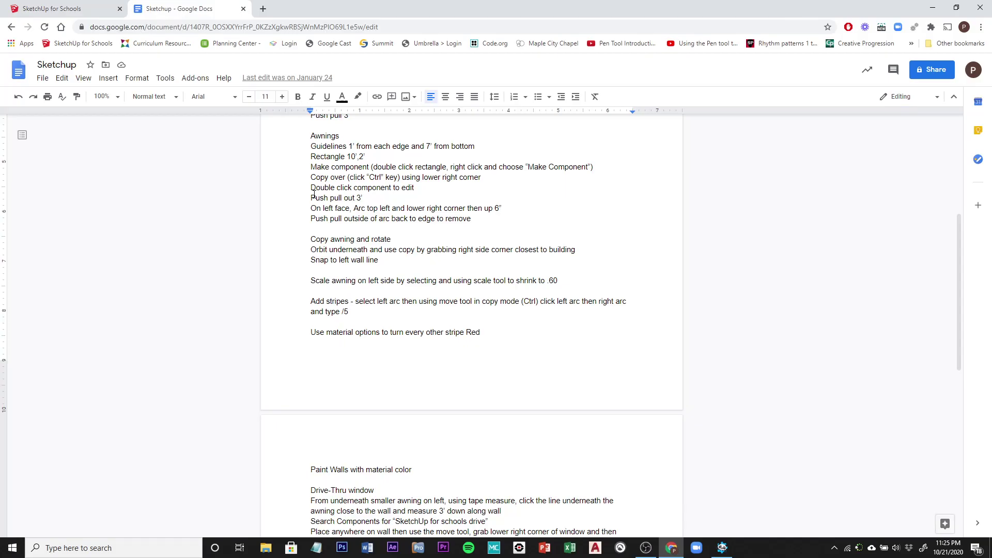
click(65, 9)
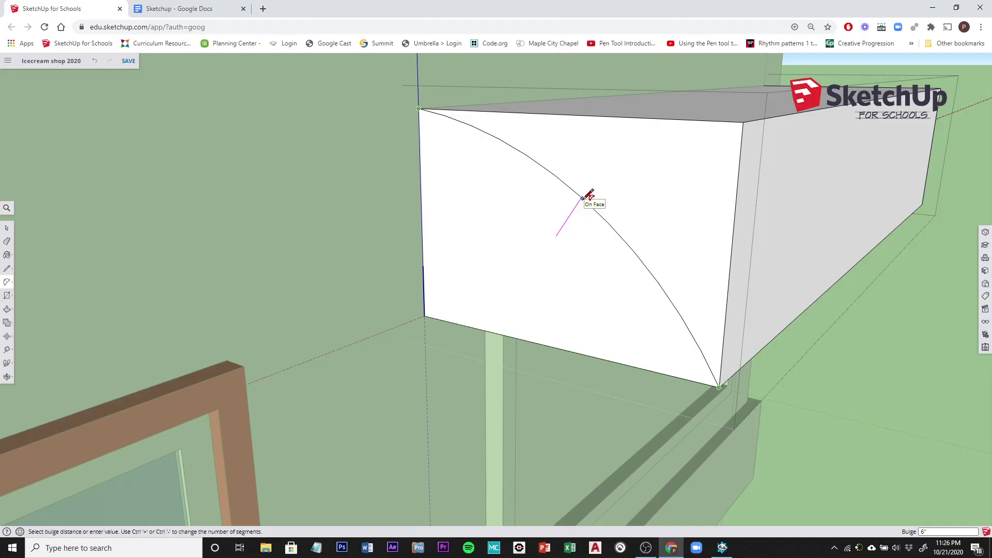
click(583, 198)
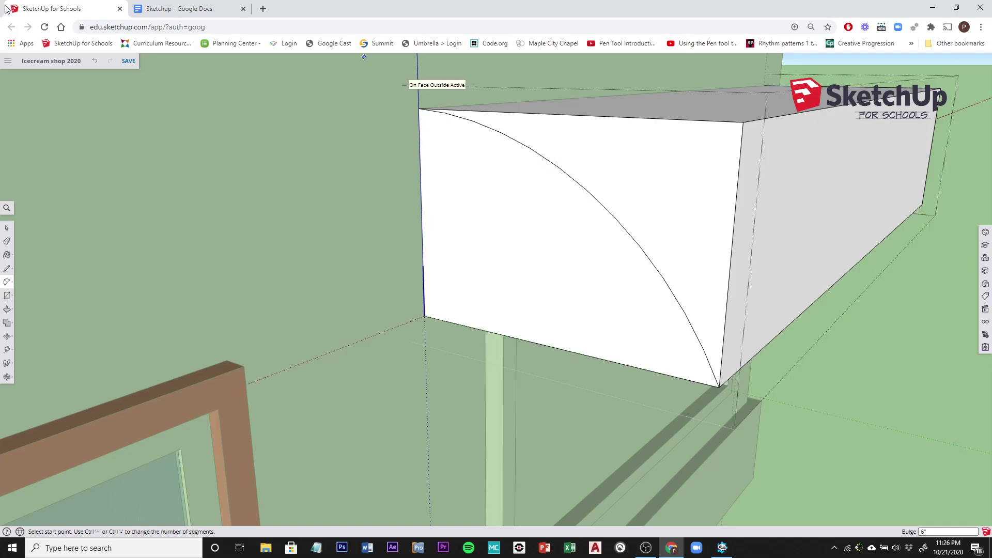
click(95, 67)
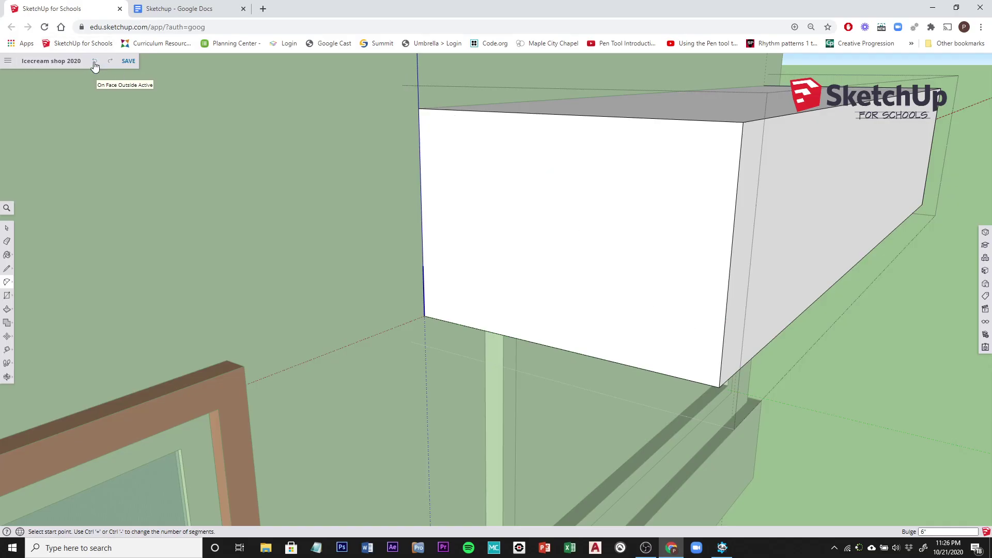
Step: Draw a 2 Point Arc on the awning's left face from its top-left to its lower-right corner with a 6" bulge
click(418, 109)
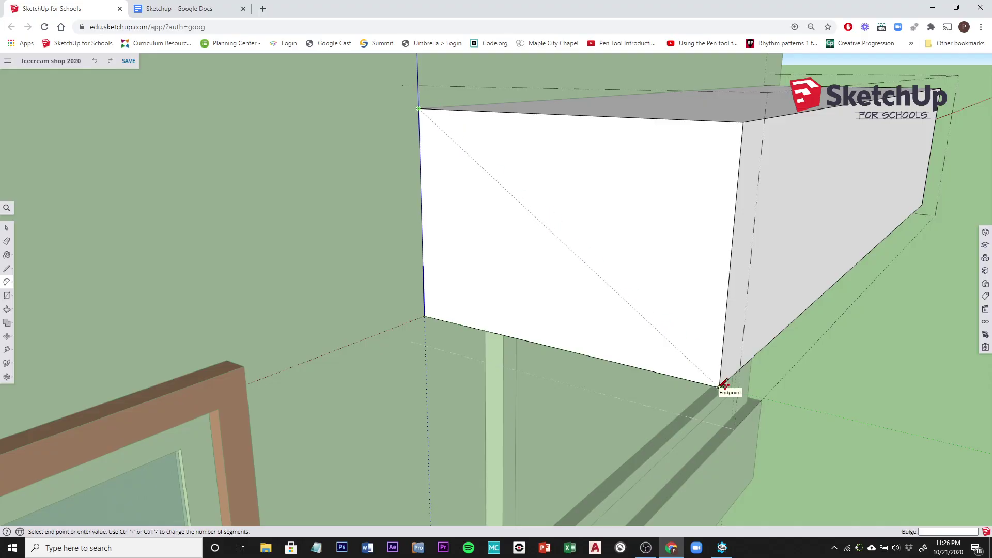
click(719, 386)
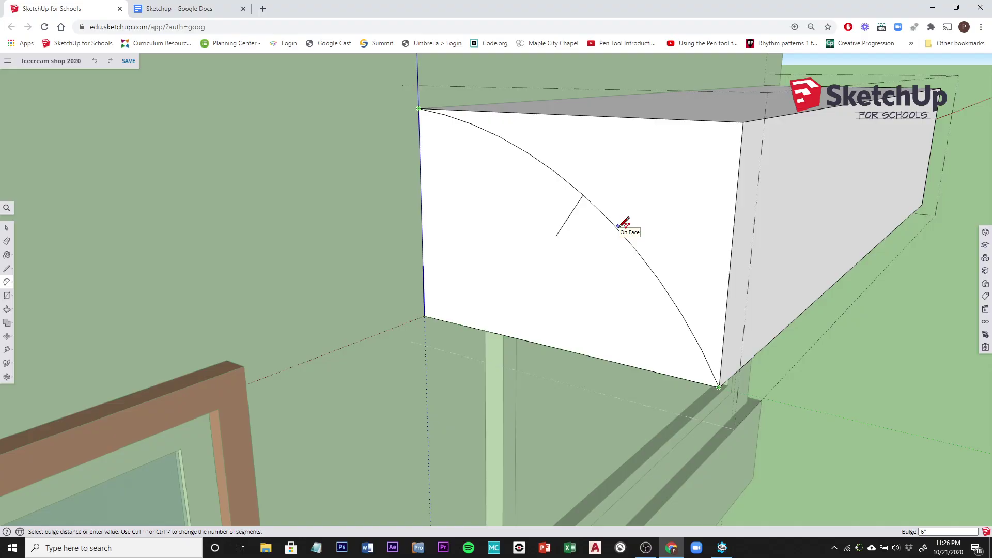
click(623, 223)
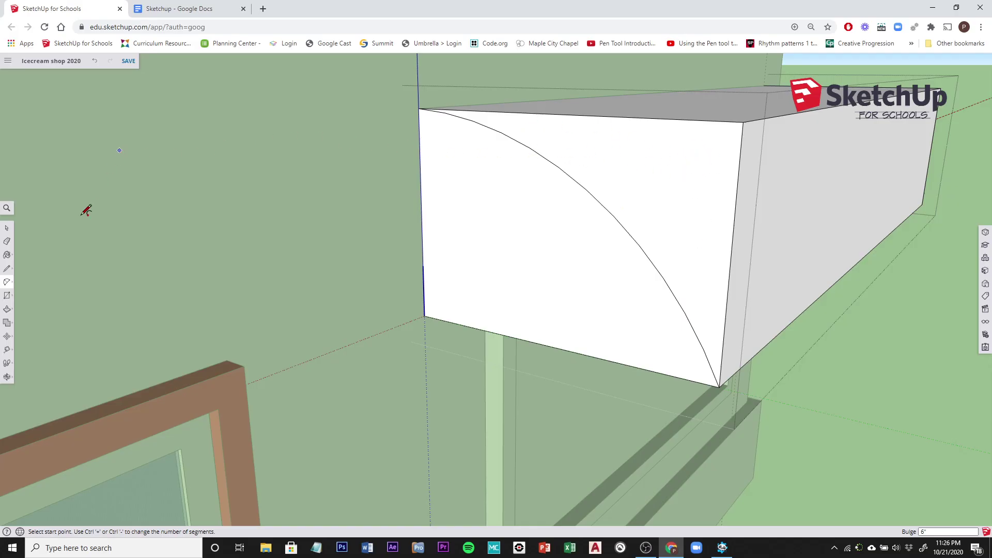
Step: Push/pull the area outside the arc back 10' to the awning's far edge to remove it
click(7, 308)
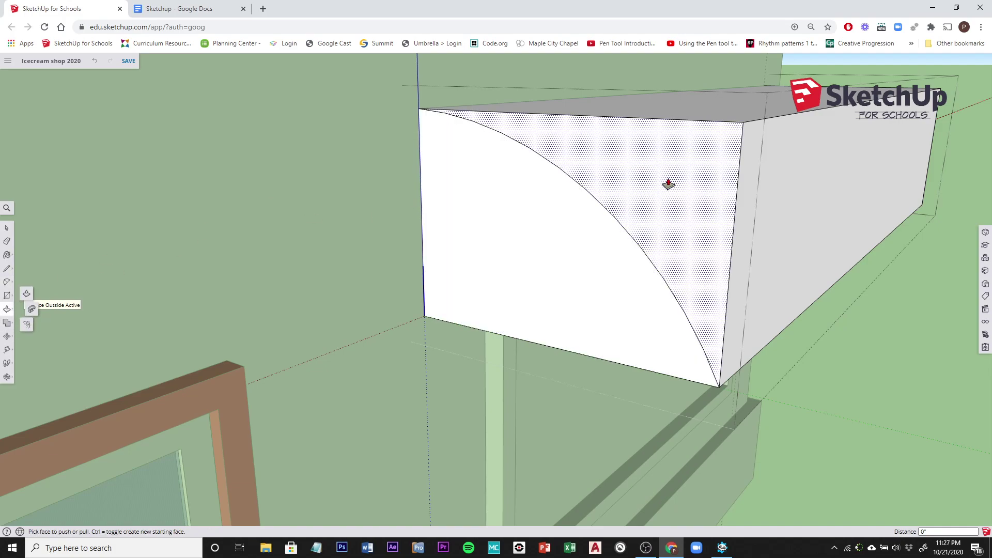
click(668, 184)
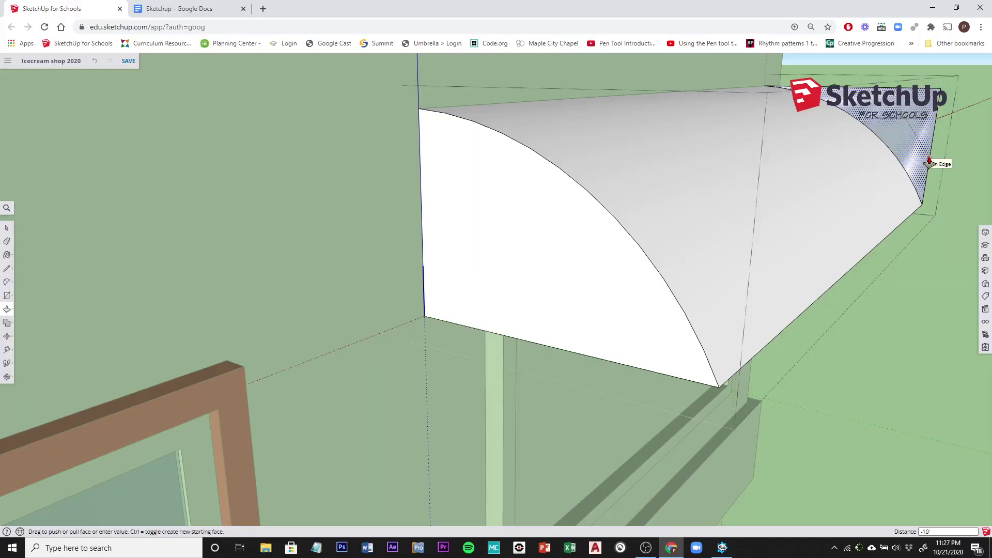
click(929, 162)
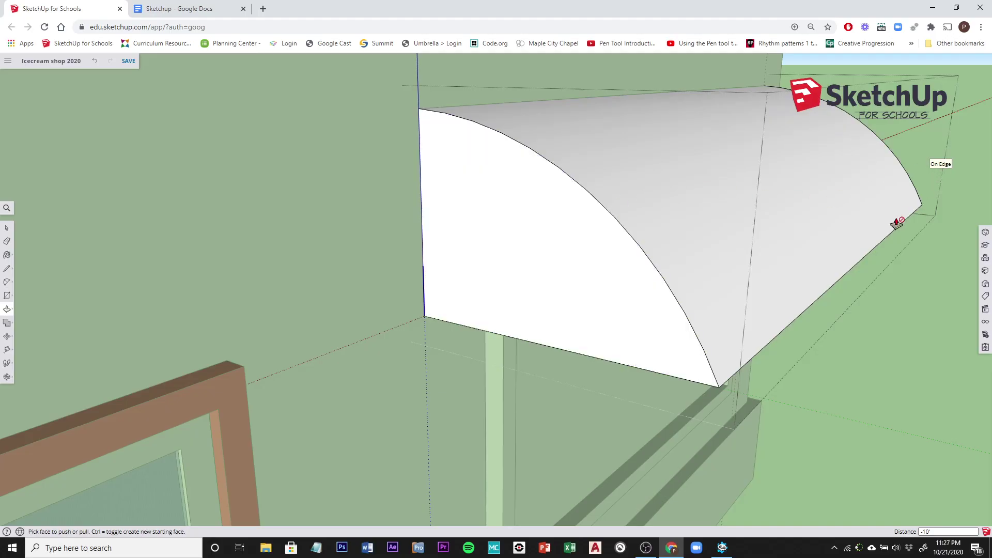
middle_drag(897, 221, 519, 241)
scroll(519, 240, down, 10)
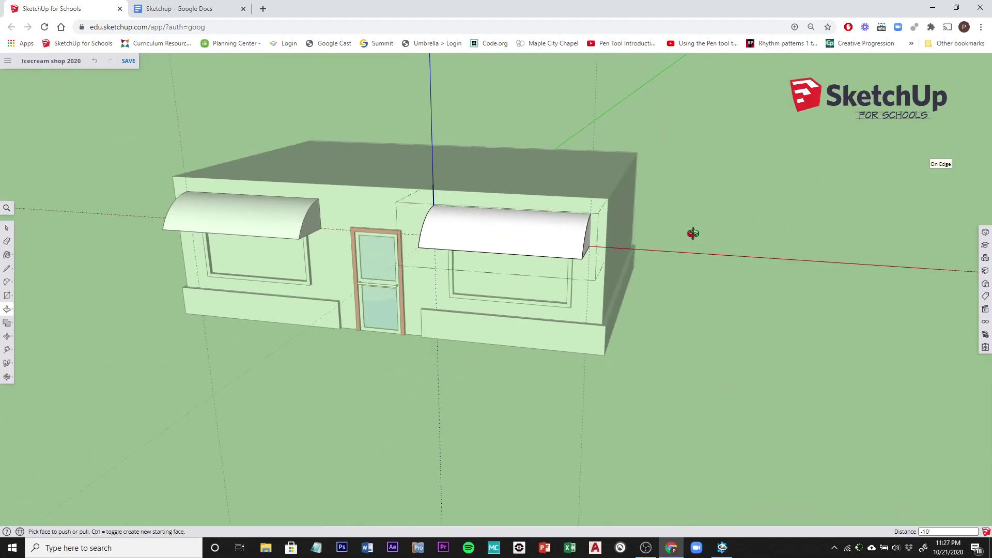
middle_drag(692, 234, 656, 239)
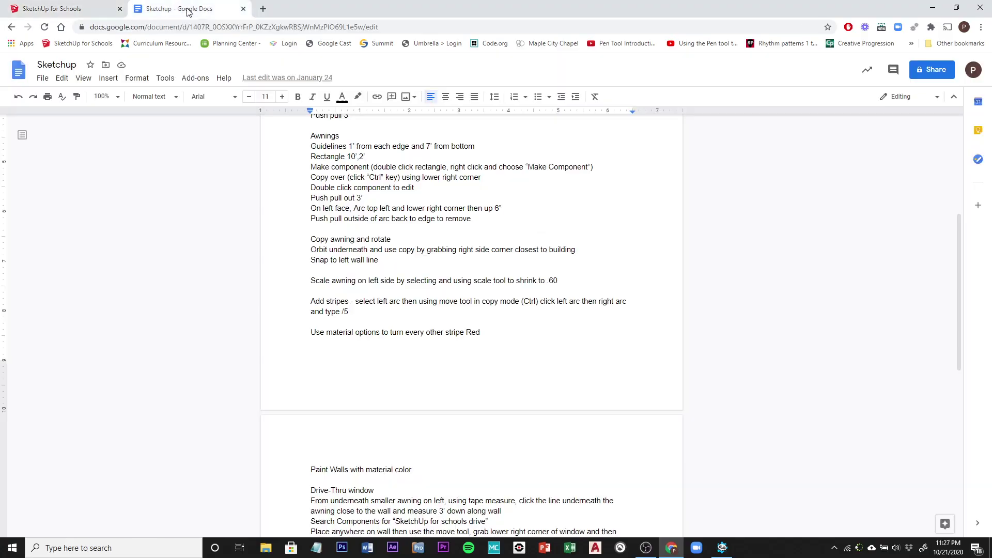
Step: Review the awning instructions in the document, close the Awning component editing and save the model
click(184, 10)
click(65, 10)
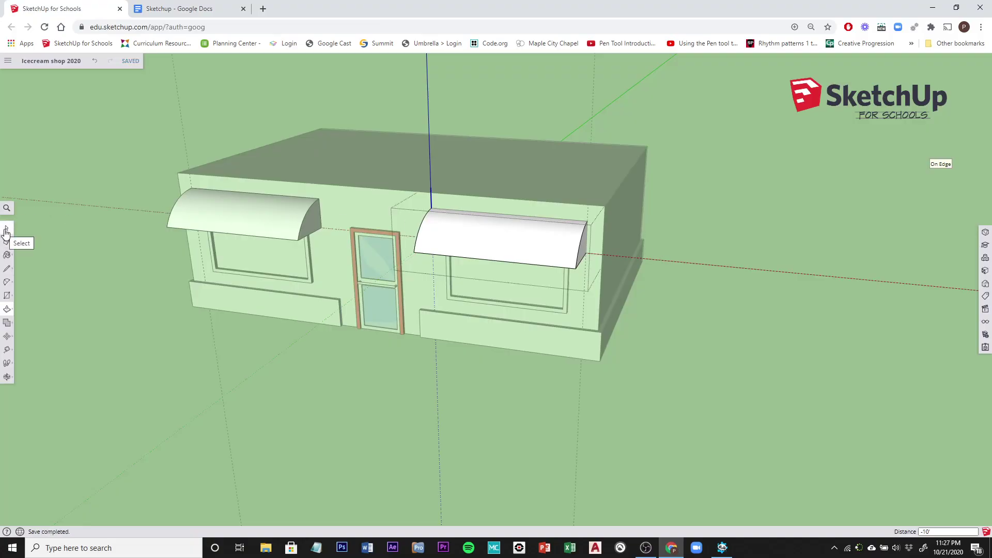
click(6, 231)
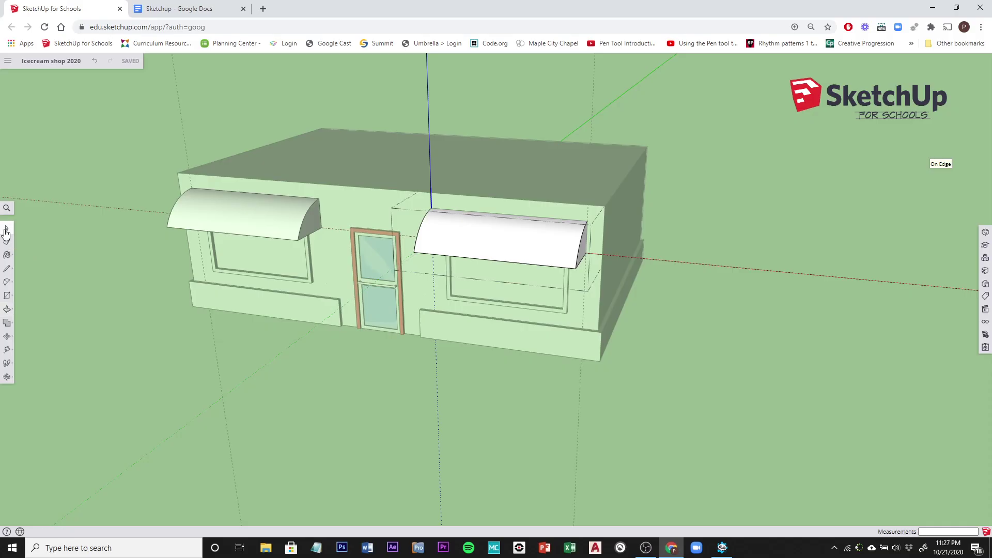
click(792, 225)
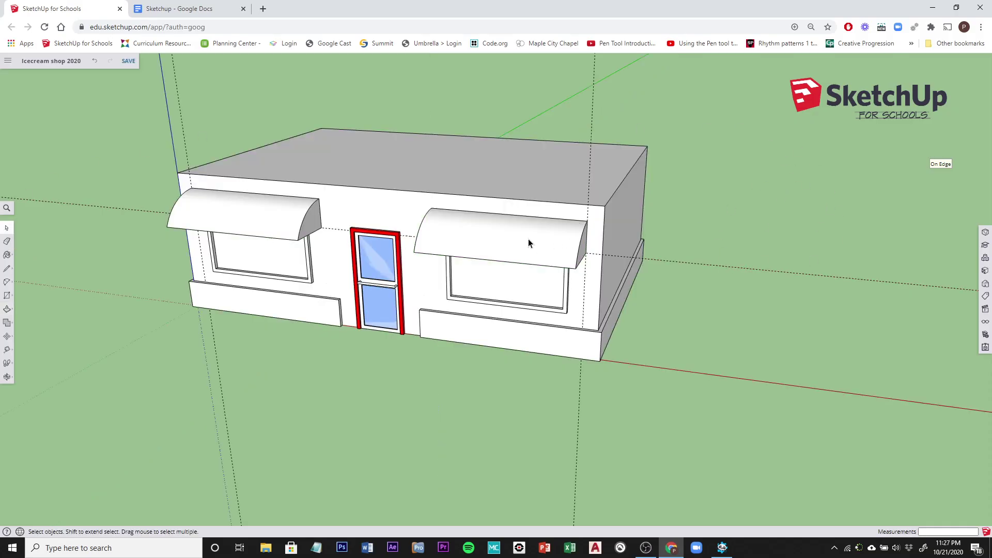
middle_drag(695, 236, 716, 206)
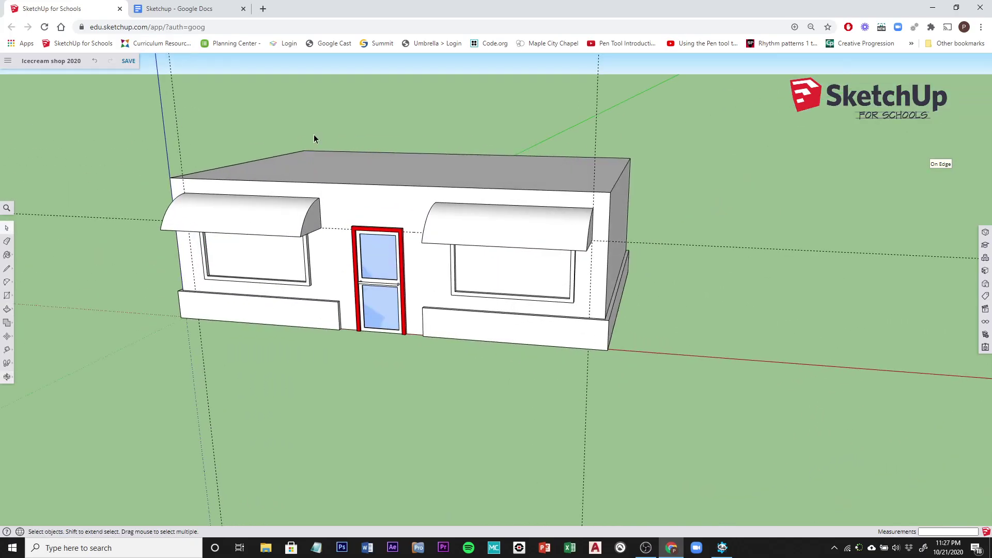
click(133, 64)
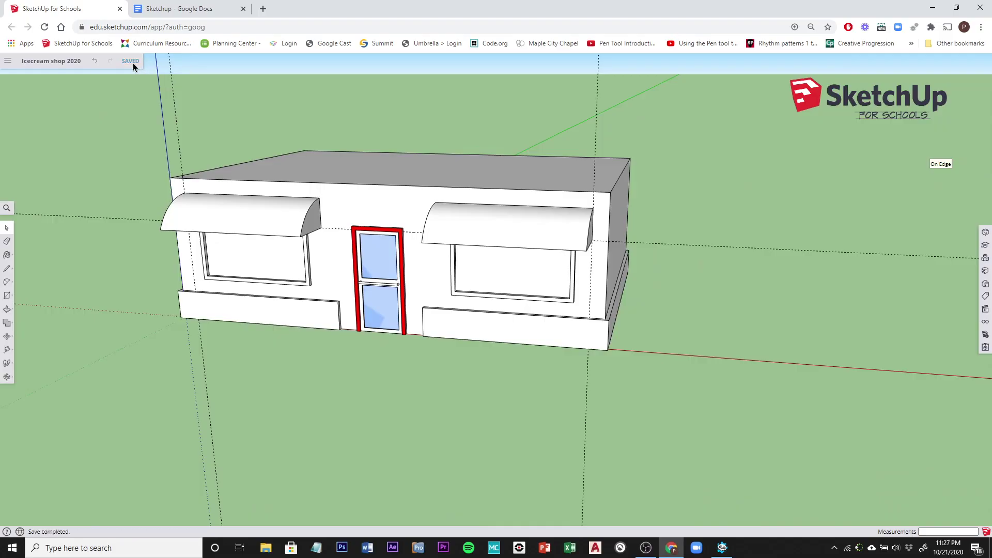
click(640, 548)
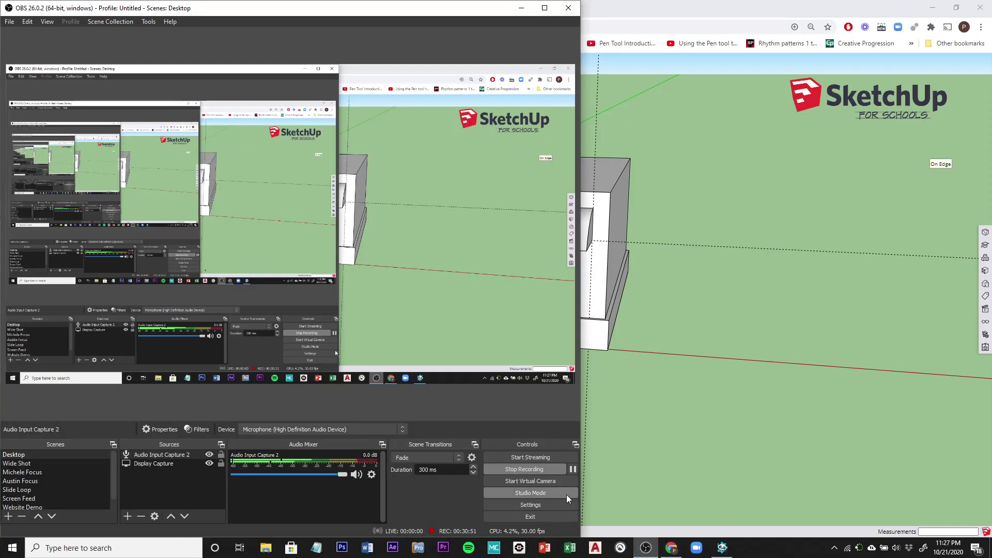